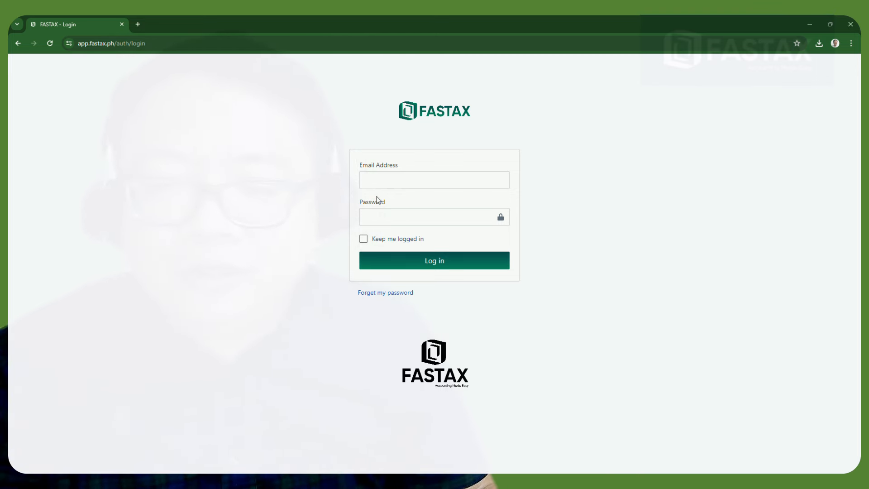
Log into FASTAX using the saved account e-mail and the account password
left_click(379, 182)
left_click(415, 200)
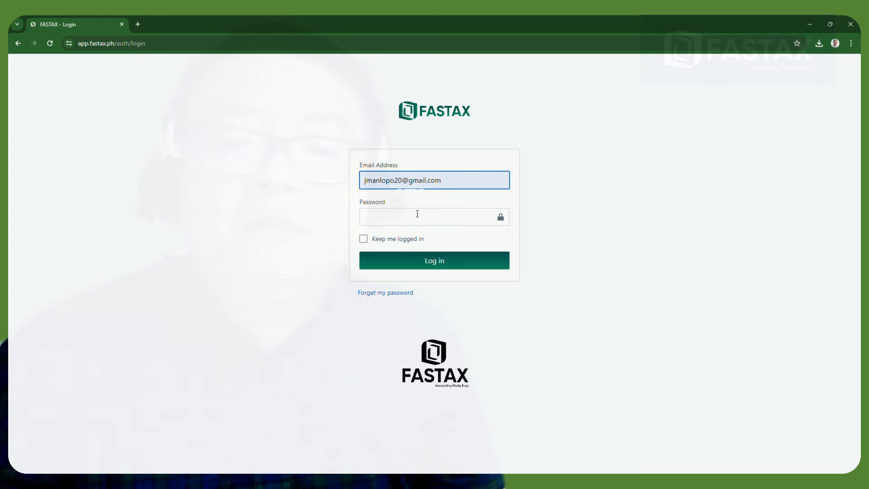
left_click(402, 223)
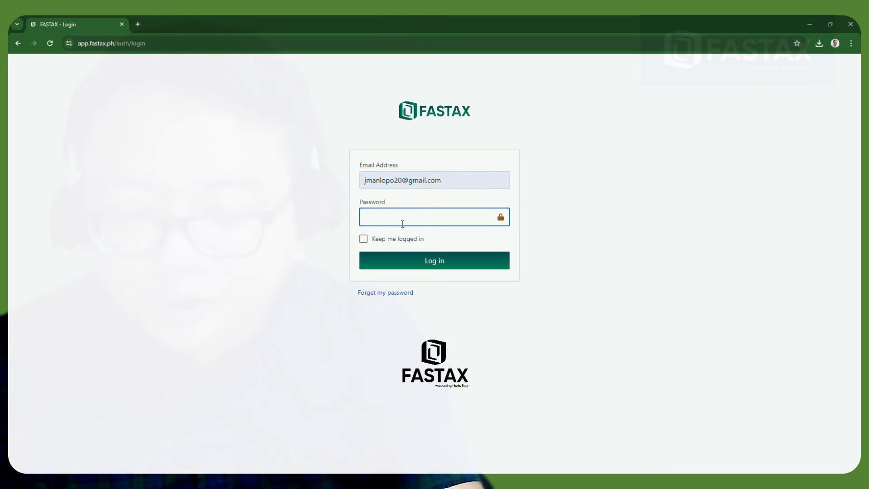
type("••••••••")
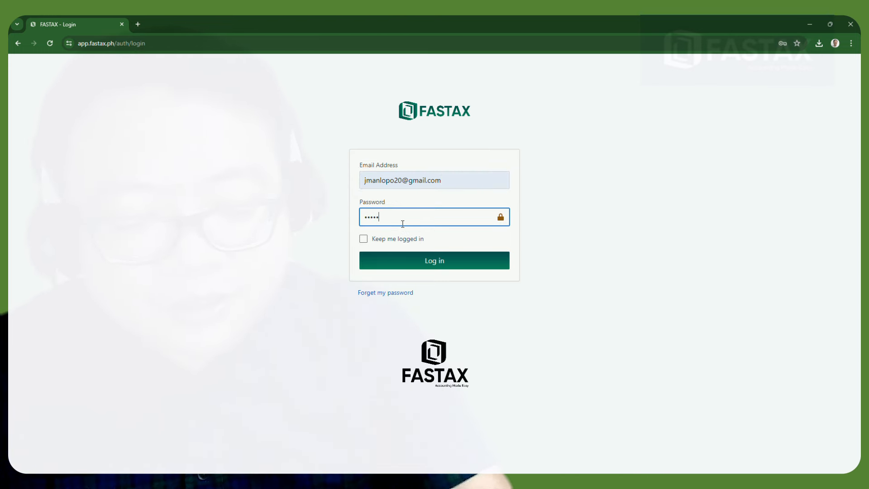
key("Return")
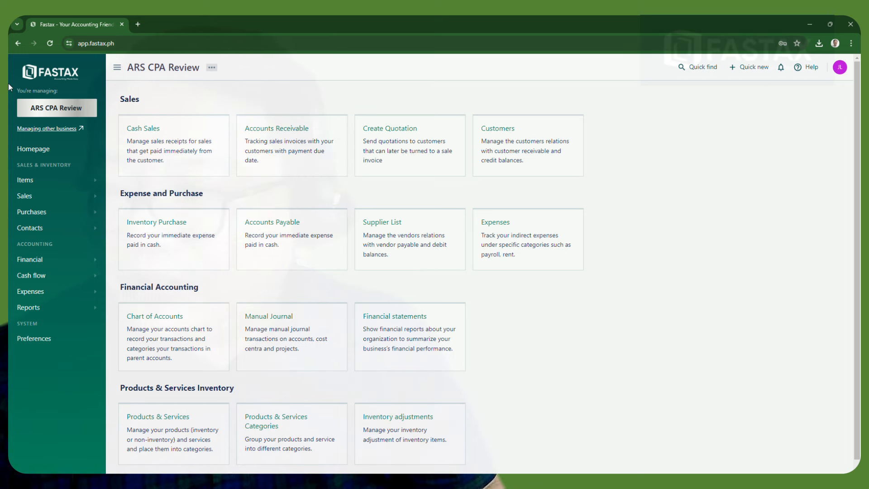
left_click(58, 109)
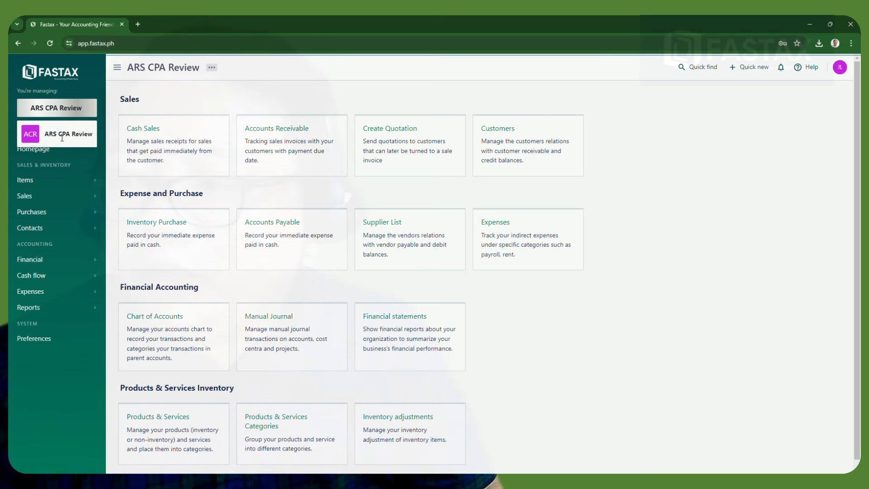
left_click(56, 109)
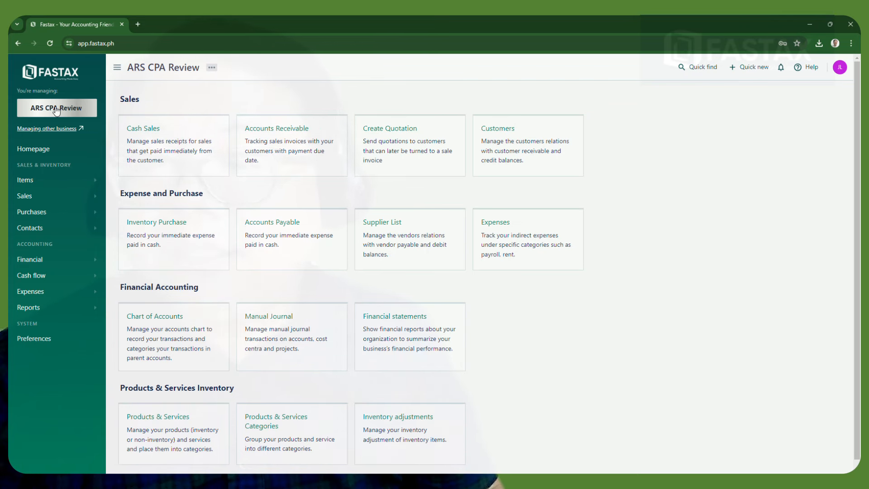
left_click(131, 130)
left_click(15, 43)
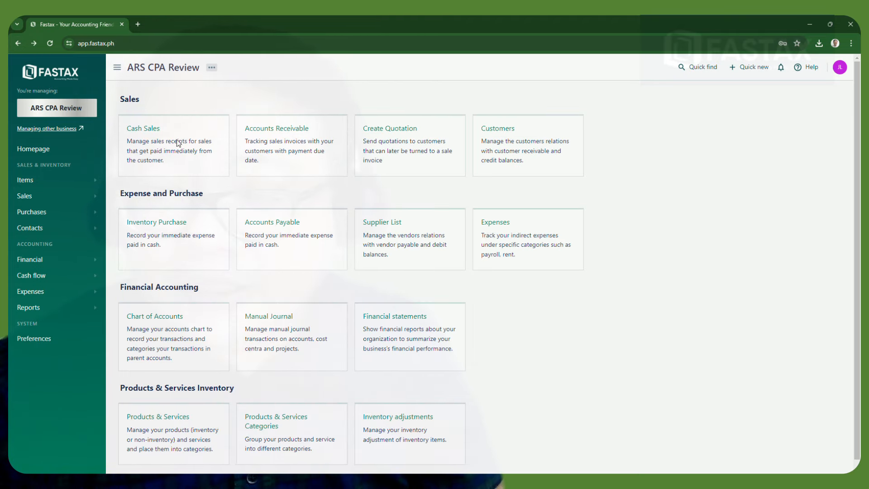
scroll(252, 217, "down", 1)
scroll(252, 217, "up", 1)
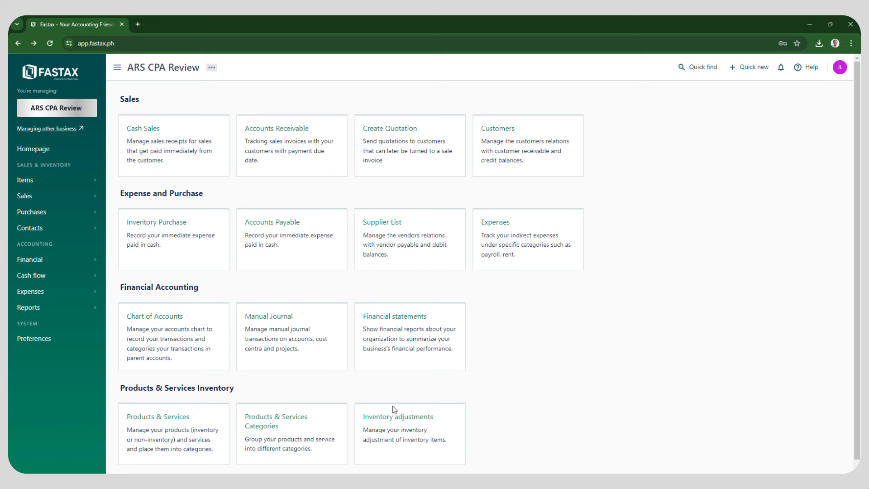
Open Cash Sales and start a new blank receipt, REC-00001
left_click(145, 129)
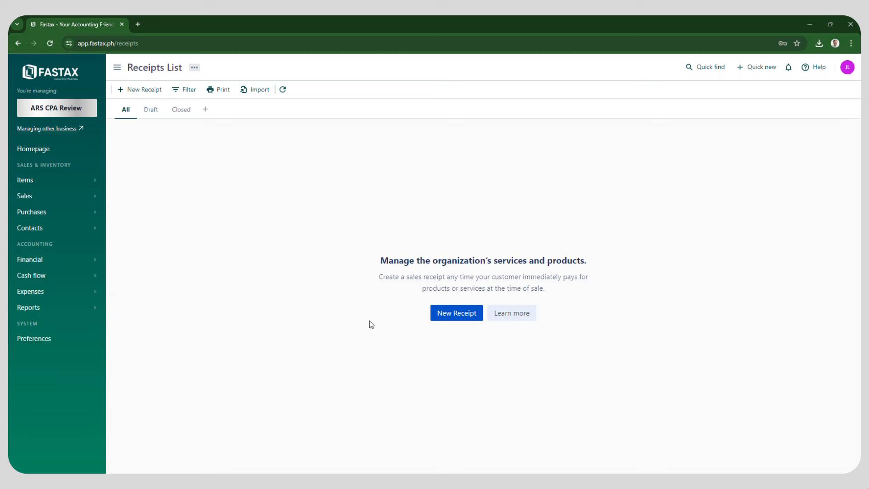
left_click(463, 316)
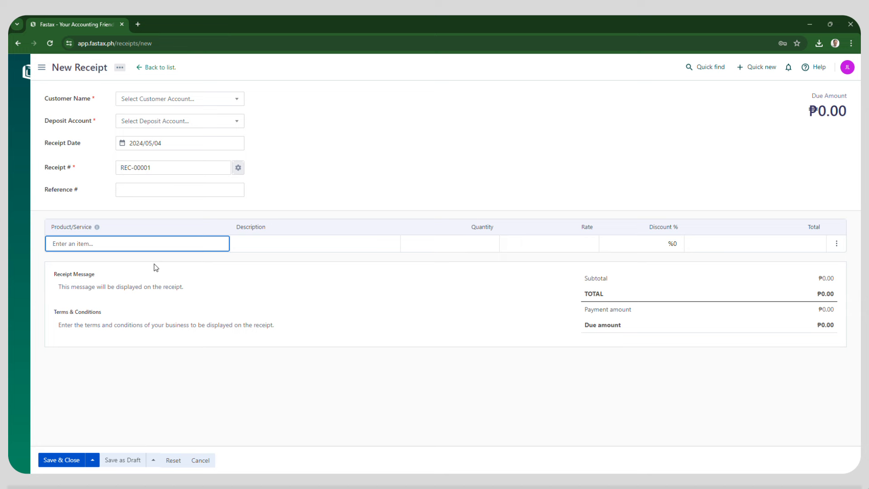
key("alt+Tab")
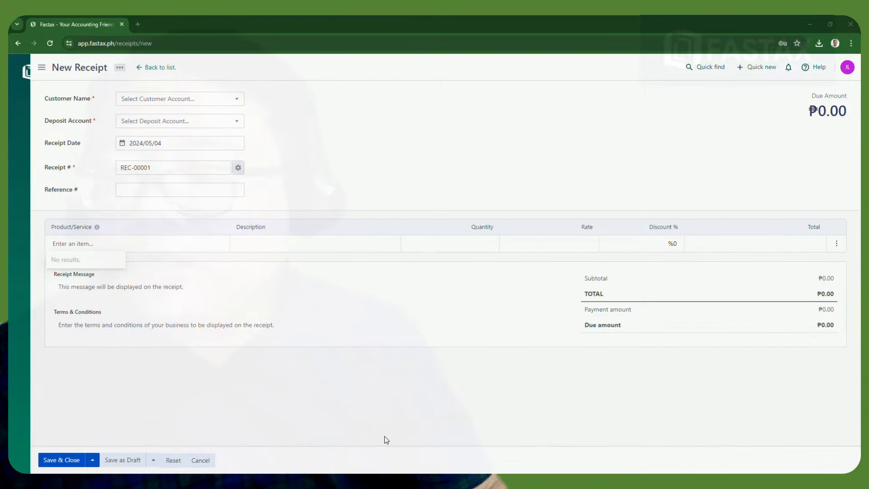
Search the receipt's customer list for 'Lopo Store' and choose to create it as a new customer
left_click(187, 102)
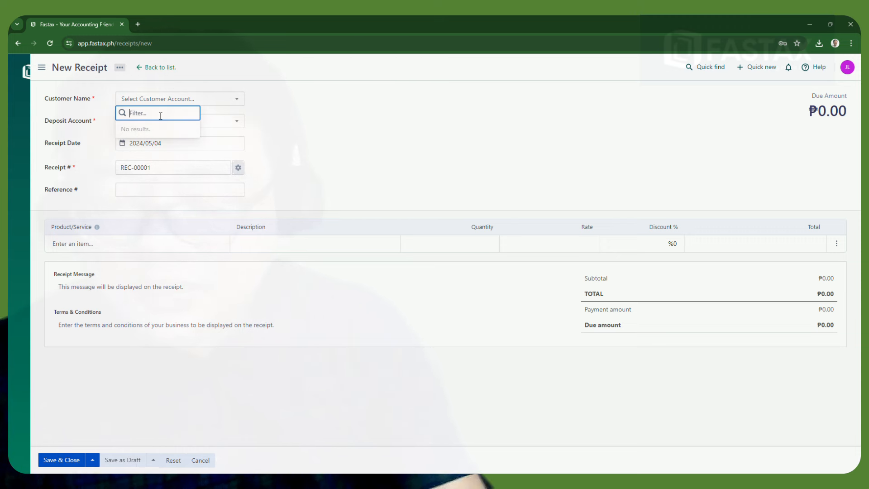
type("Lop[")
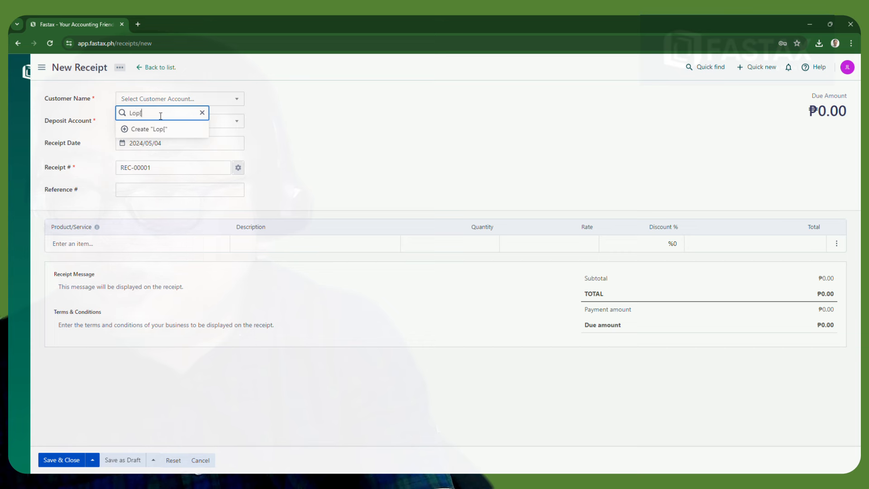
key("BackSpace")
type("o")
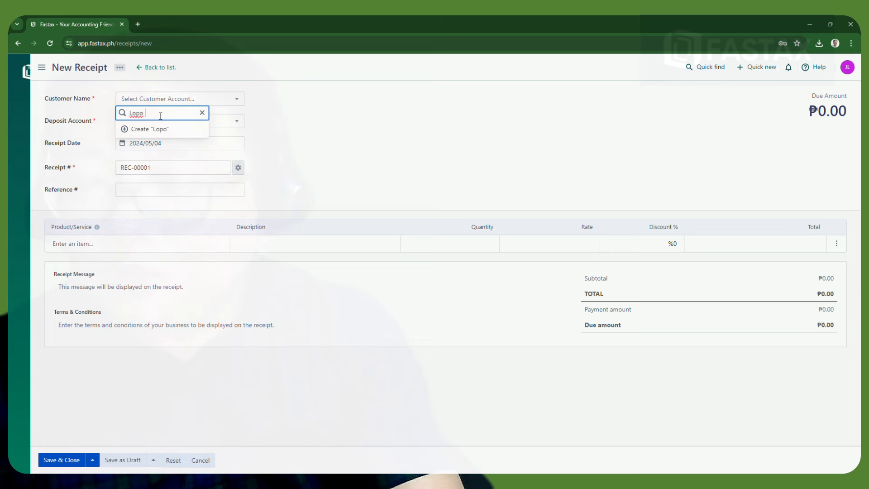
type(" Store")
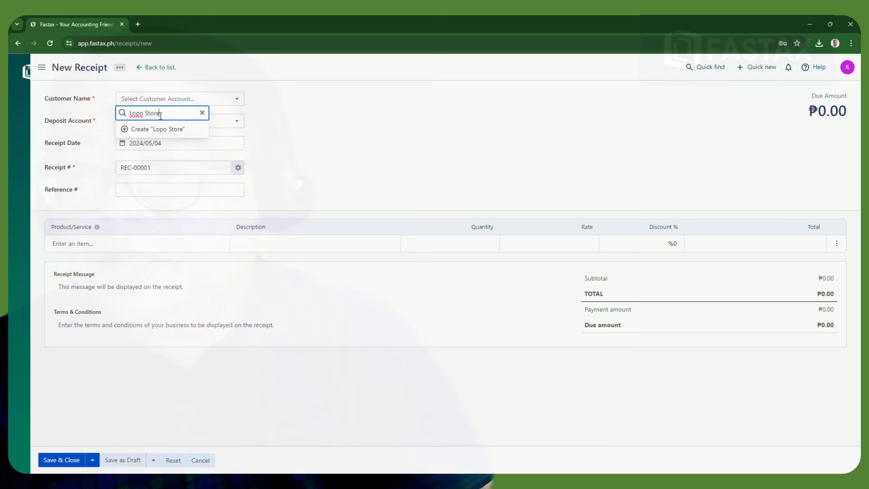
left_click(125, 131)
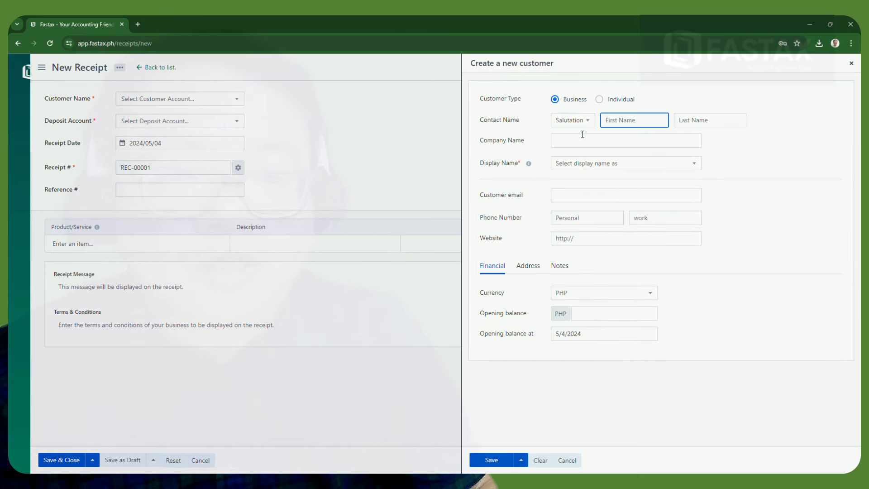
Enter the contact as Mr. with first and last name, company 'Lopo's Enterprise', displayed by salutation and full name
left_click(590, 127)
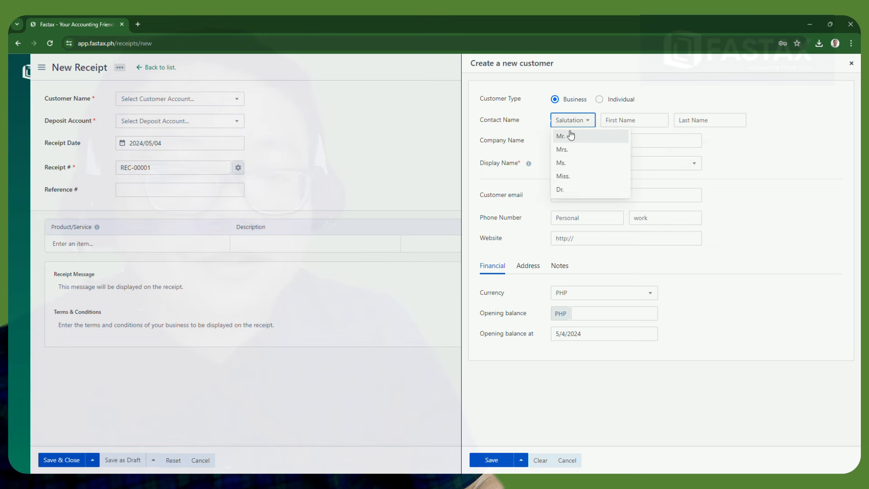
left_click(572, 134)
left_click(624, 120)
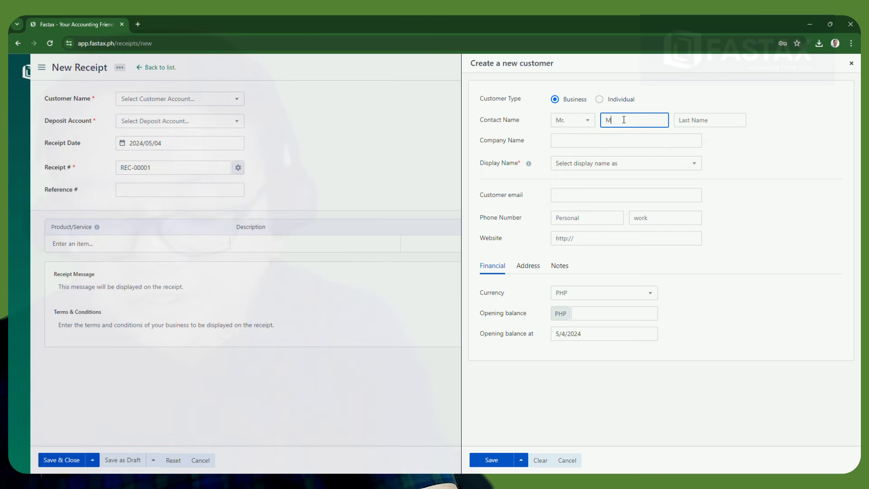
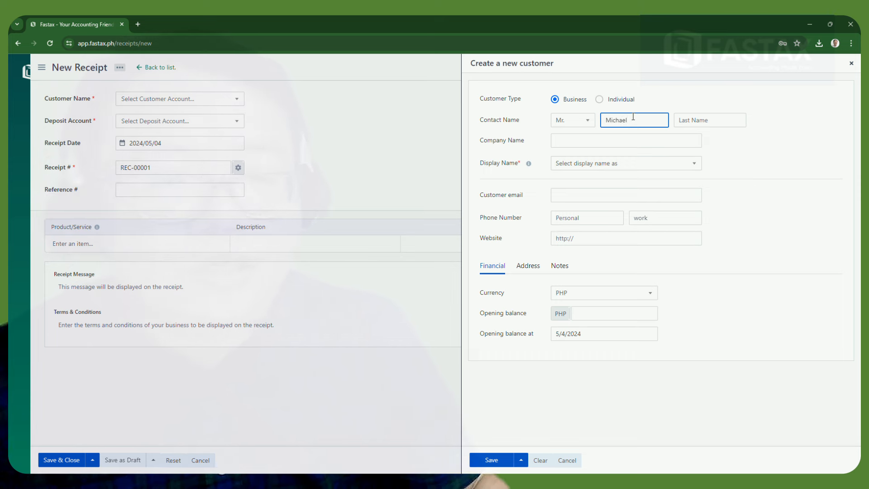
left_click(695, 125)
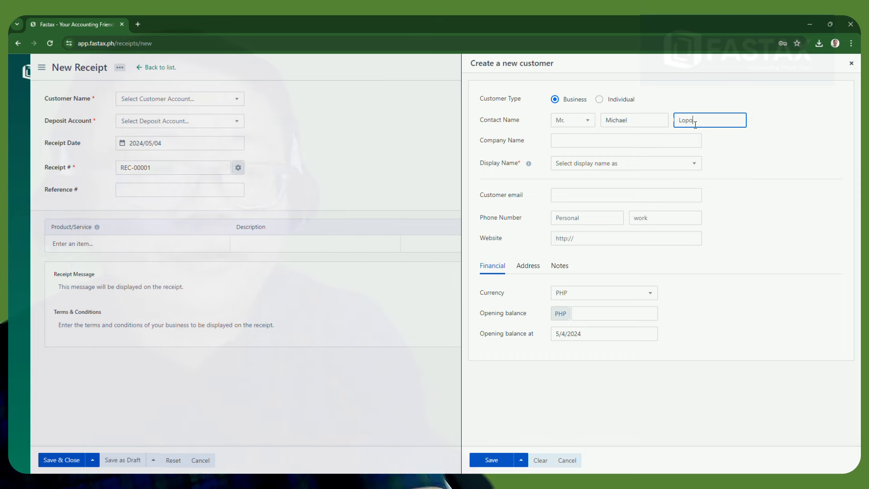
left_click(561, 142)
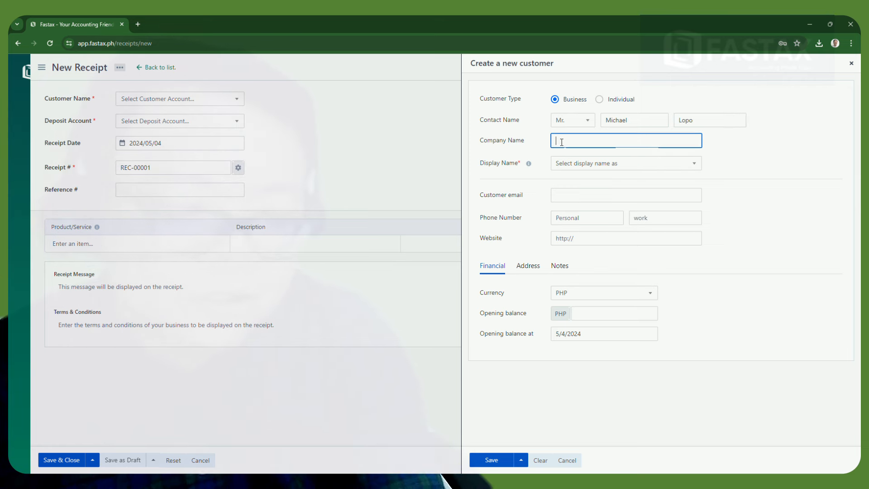
type("Lopo")
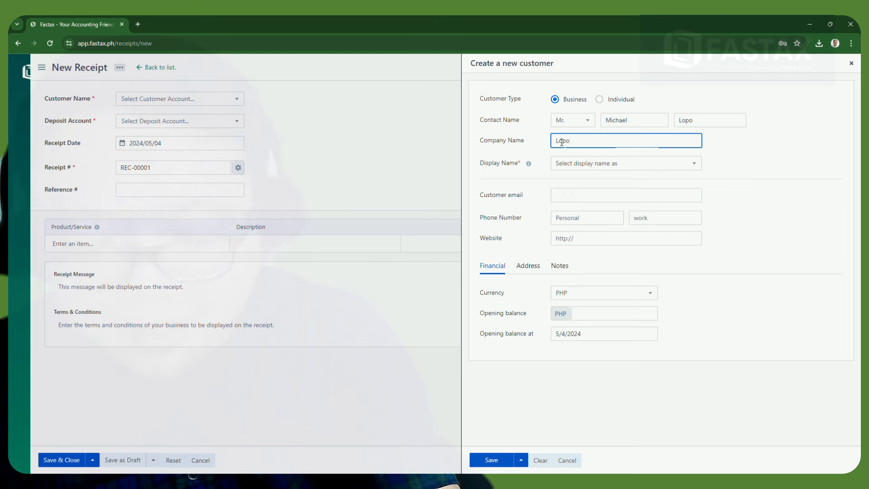
type("'s E")
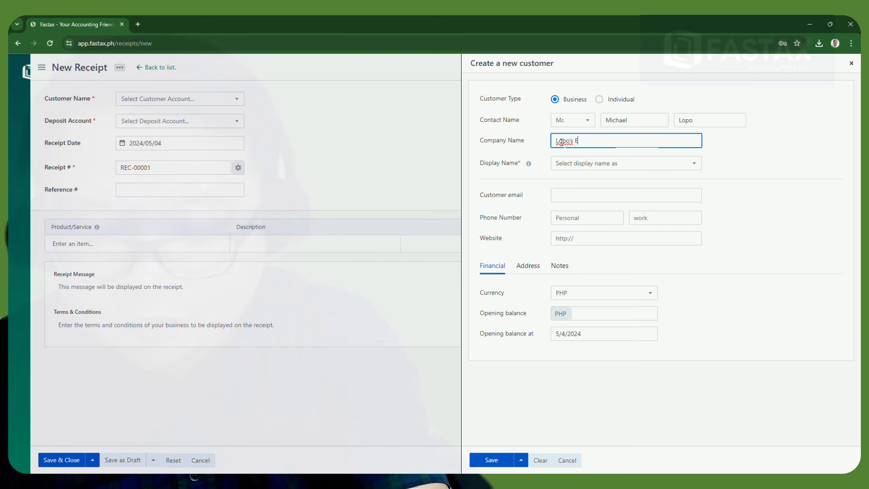
type("nterprise")
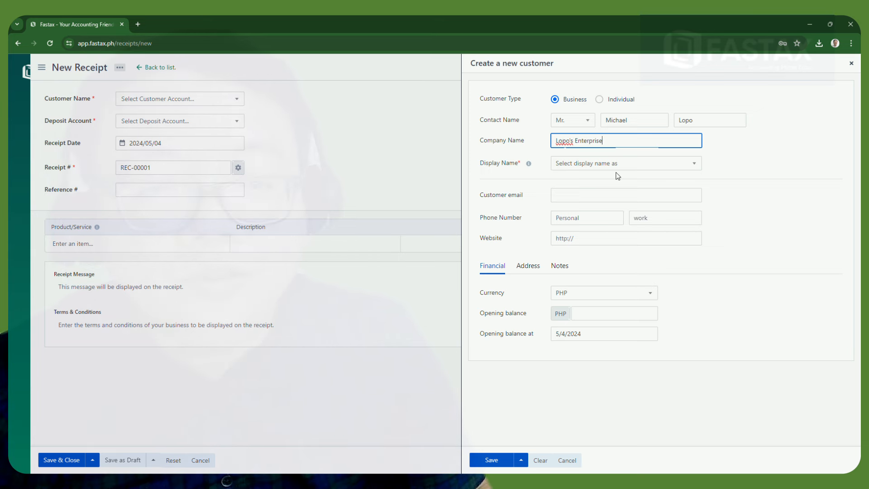
left_click(614, 169)
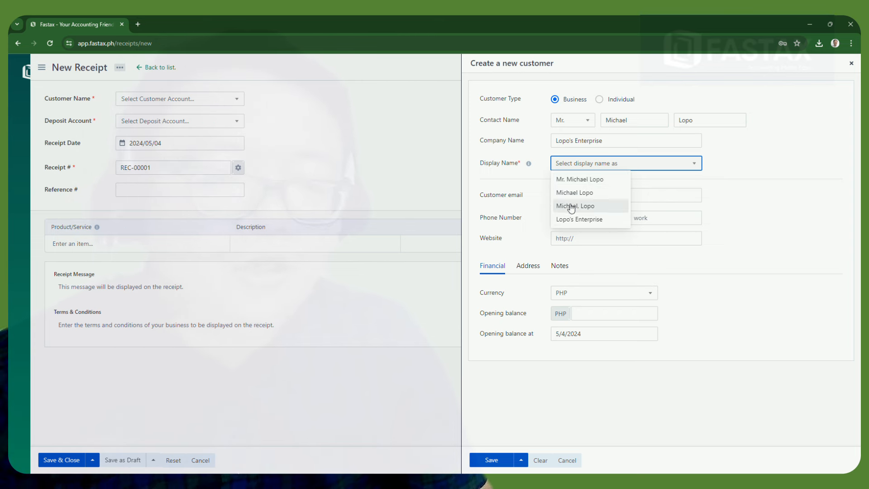
left_click(581, 180)
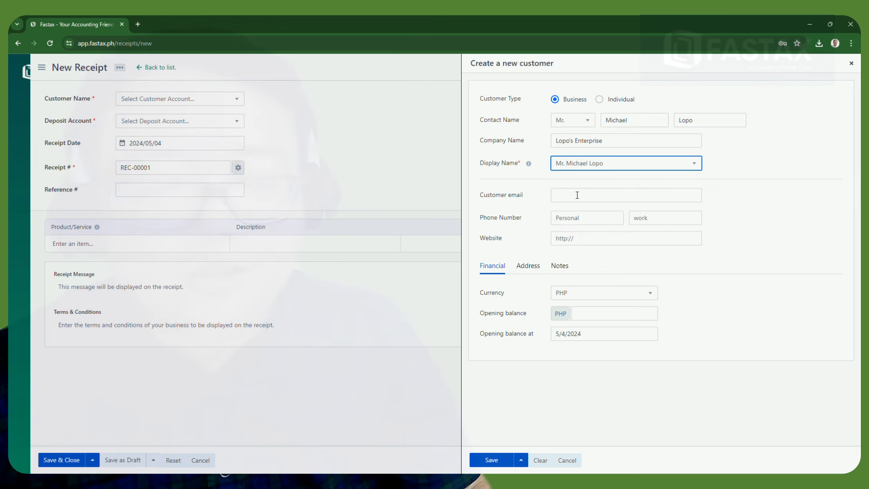
Keep PHP as currency, set a 10,000 opening balance, and save the customer
left_click(593, 218)
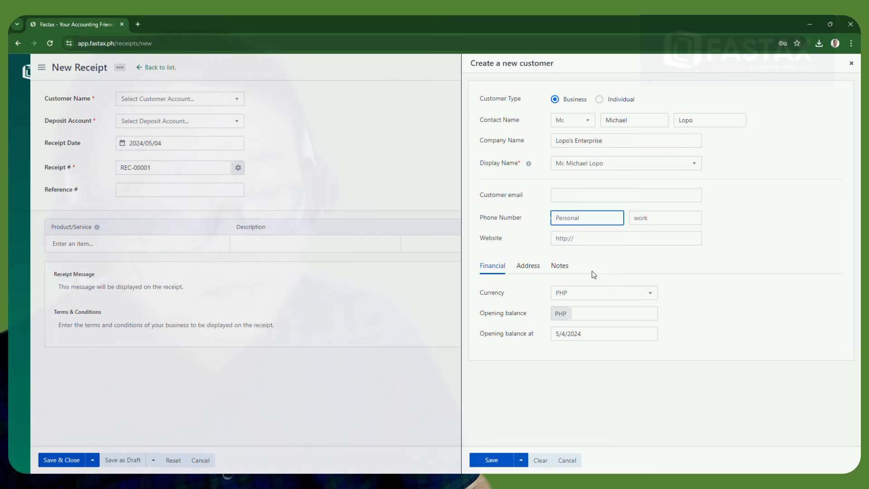
left_click(625, 294)
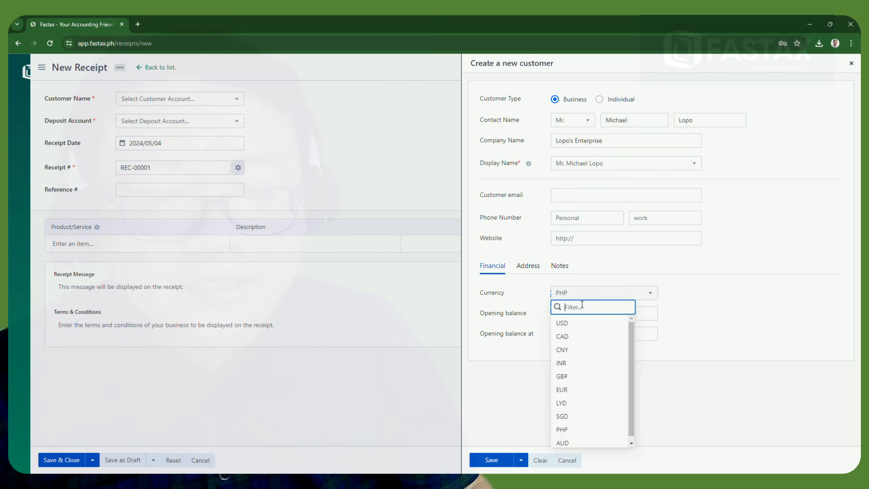
left_click(733, 394)
left_click(611, 319)
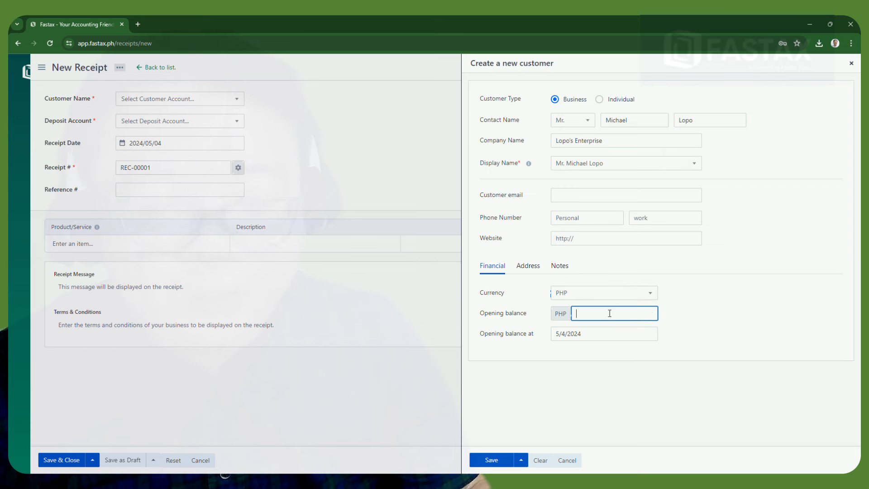
type("190")
key("BackSpace")
key("BackSpace")
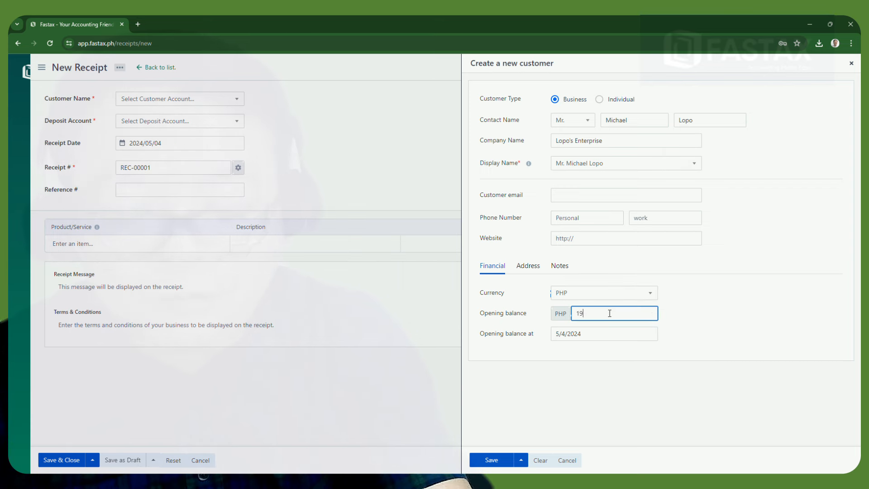
type("0")
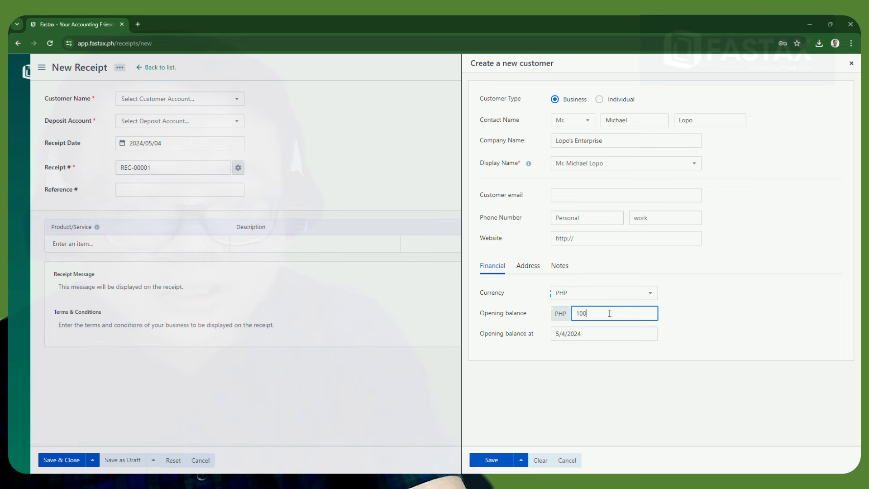
type(",000")
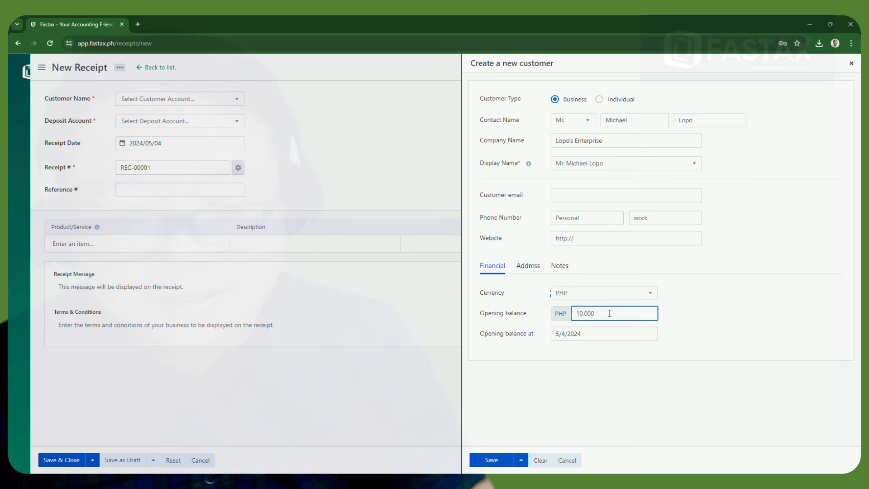
left_click(491, 462)
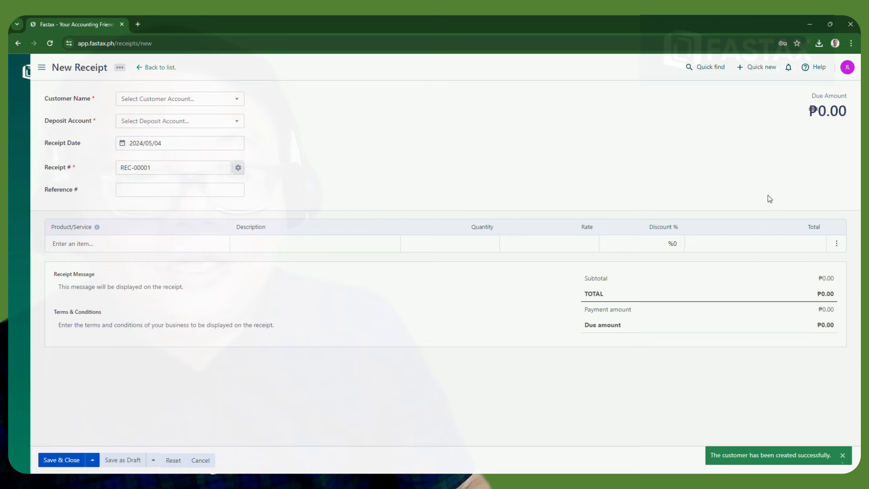
Enter reference 'Journal # 1', try the product line fields, then cancel the unsaved receipt
left_click(199, 189)
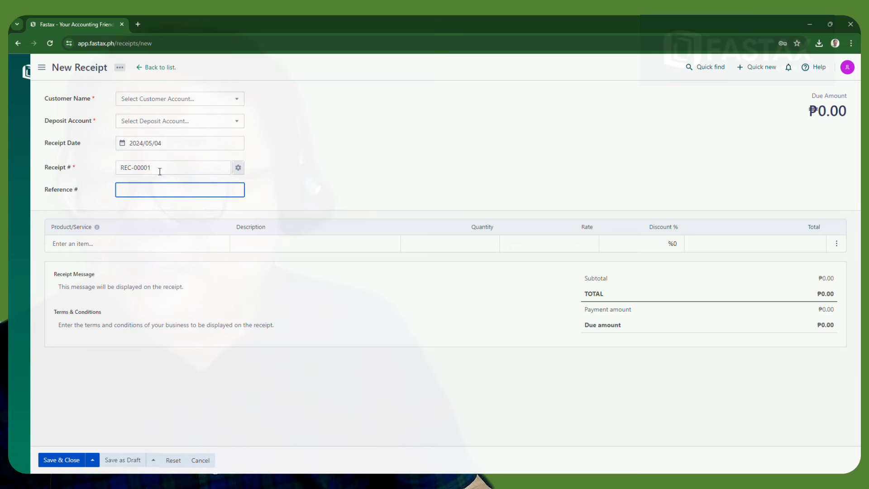
type("J")
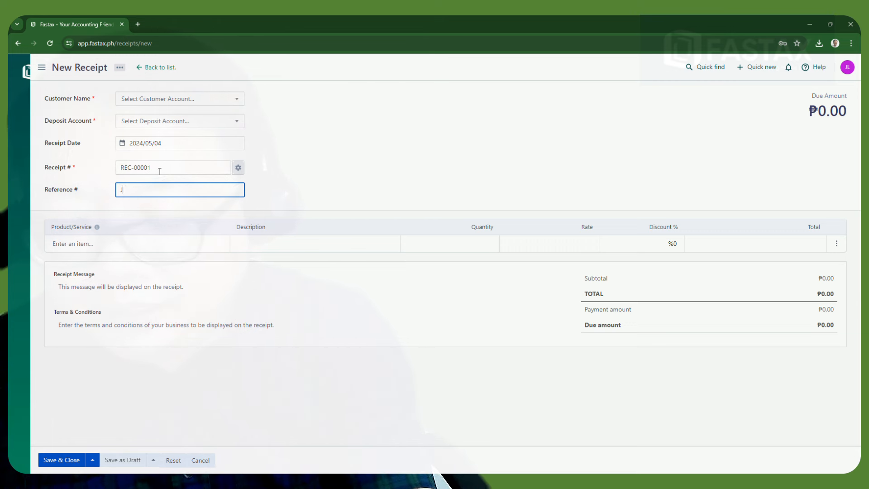
type("ourna")
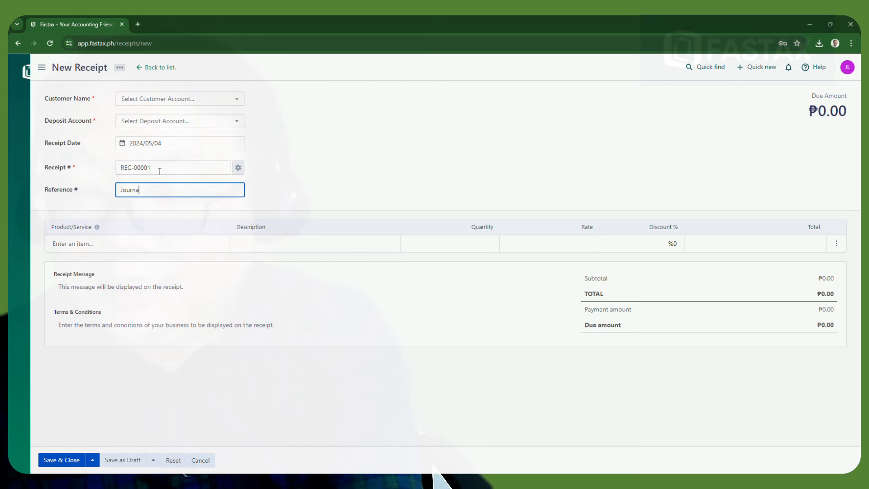
type("l ")
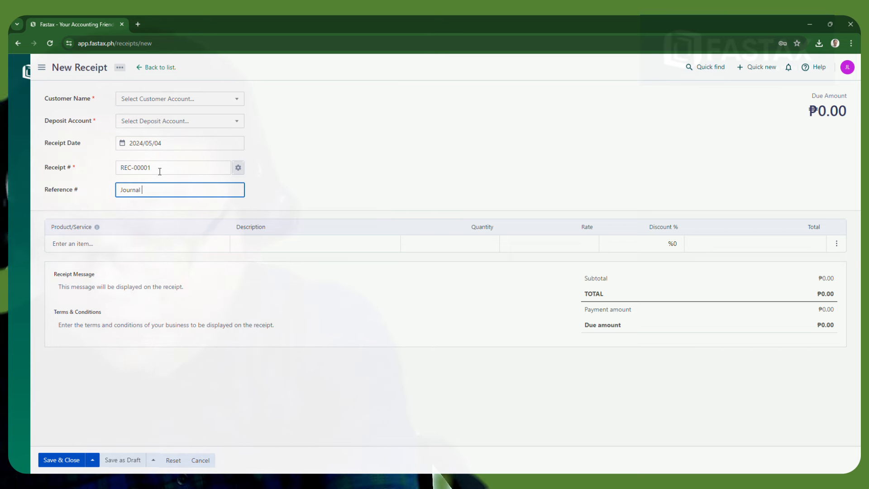
type("# 1")
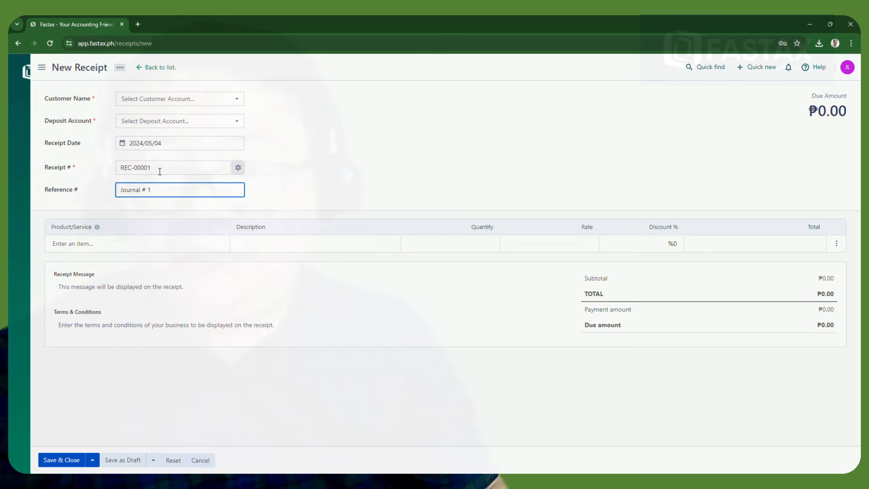
left_click(133, 245)
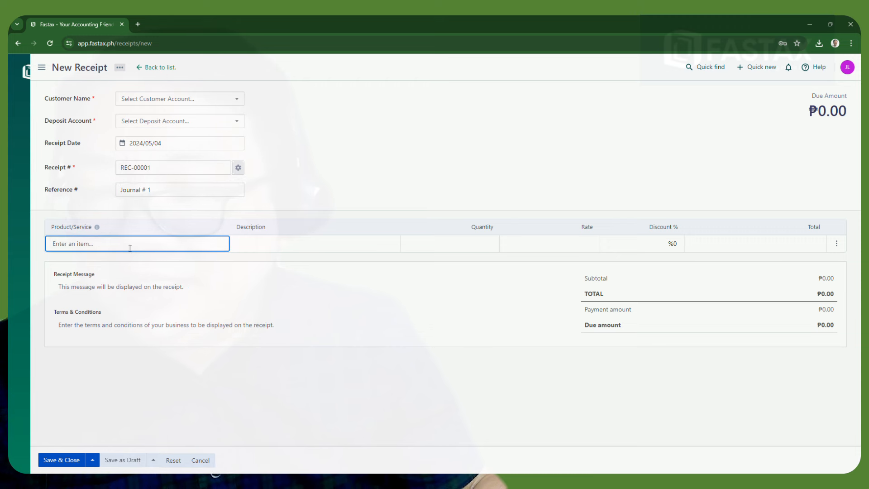
left_click(254, 246)
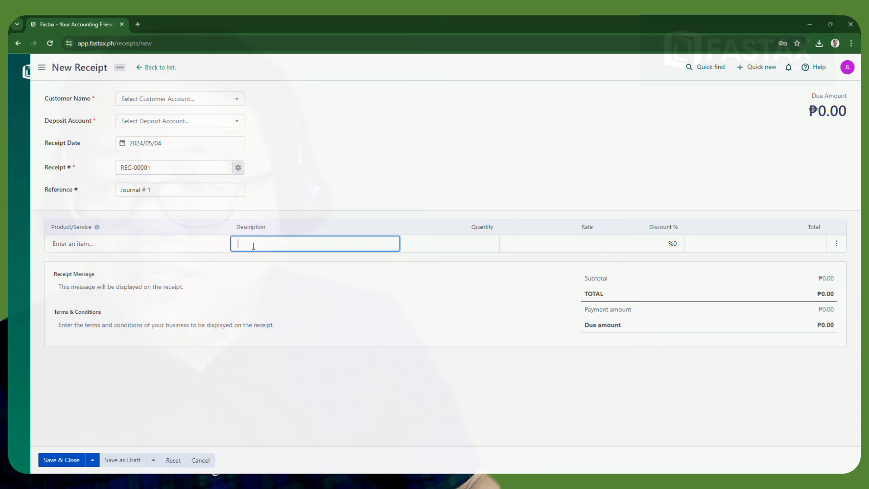
left_click(160, 247)
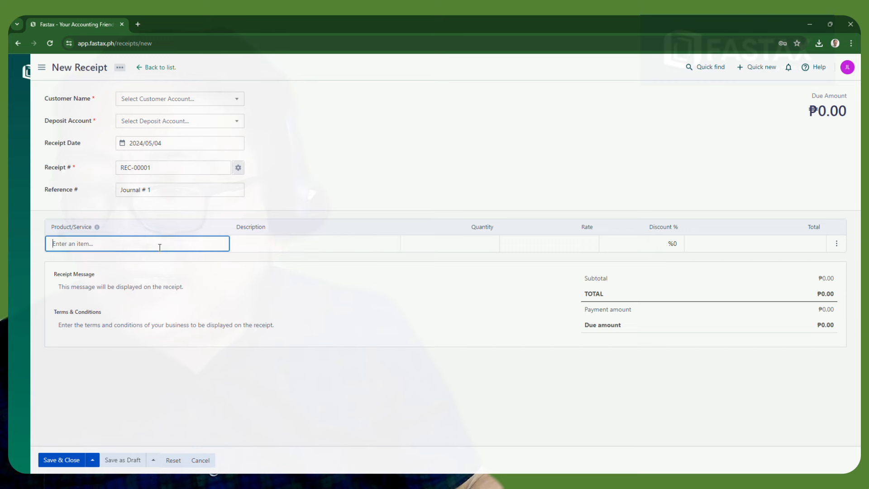
left_click(97, 228)
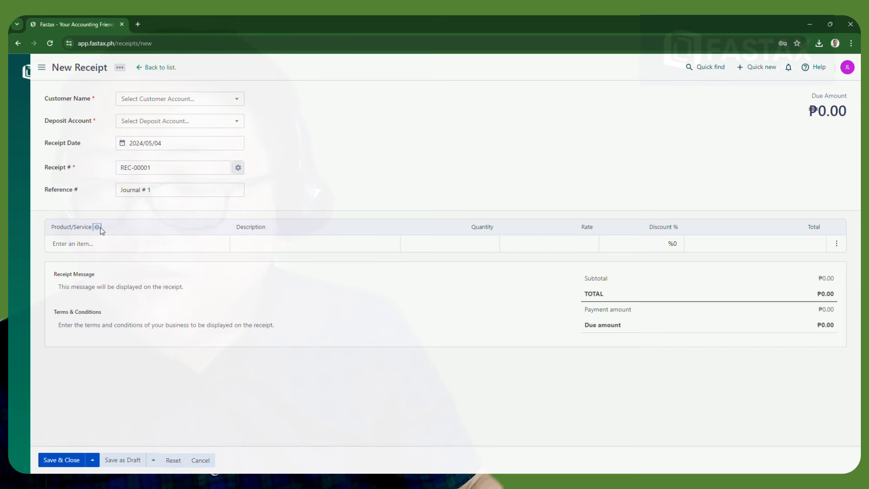
mouse_move(99, 231)
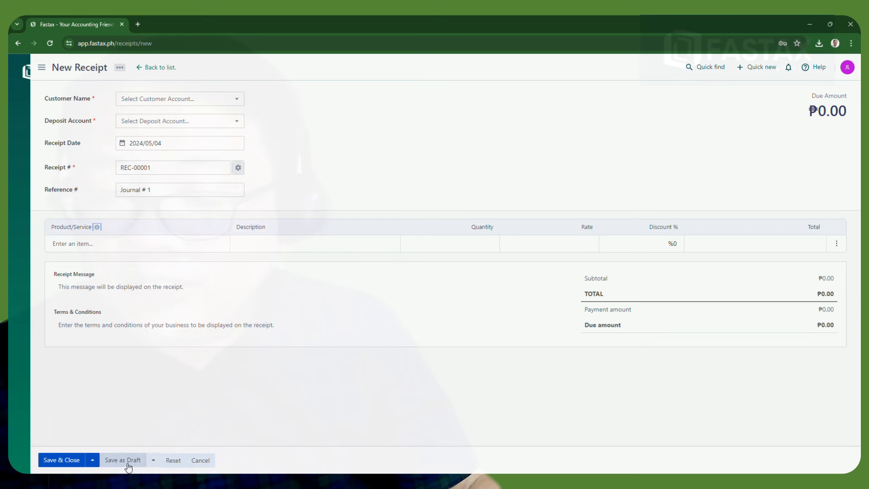
left_click(201, 460)
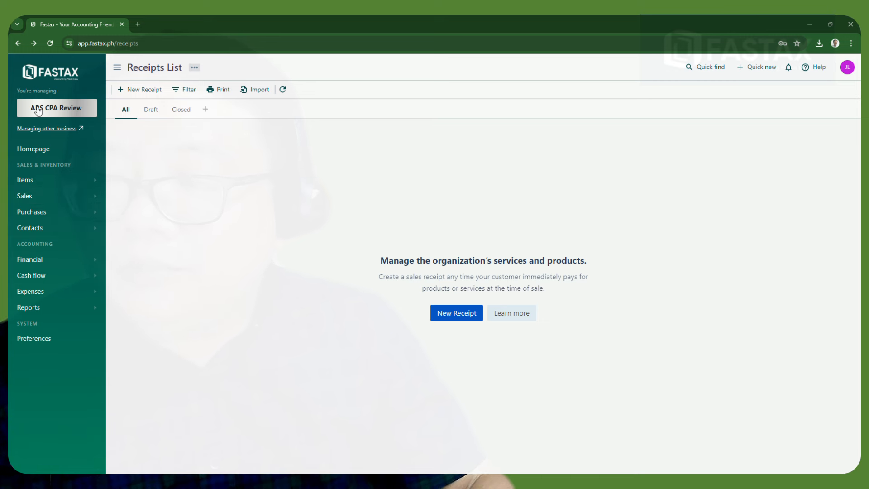
Open a new sale invoice INV-00001 from Accounts Receivable, cancel it, and return to the dashboard
left_click(19, 43)
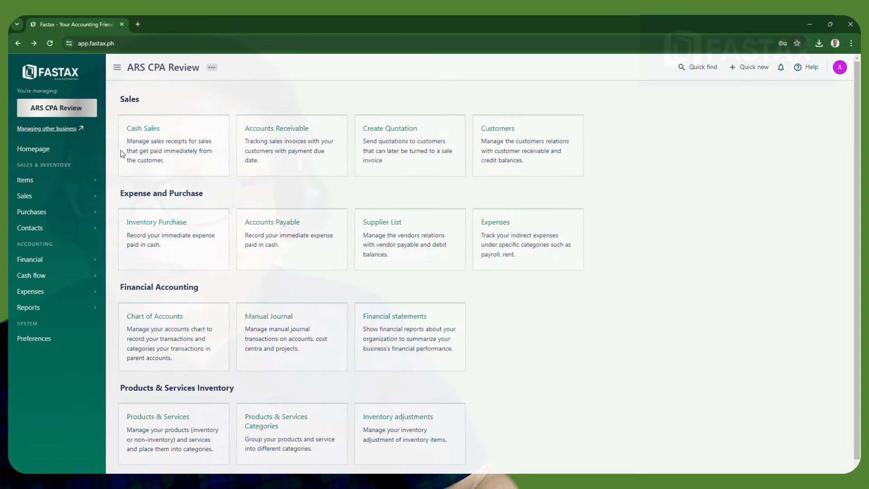
left_click(279, 131)
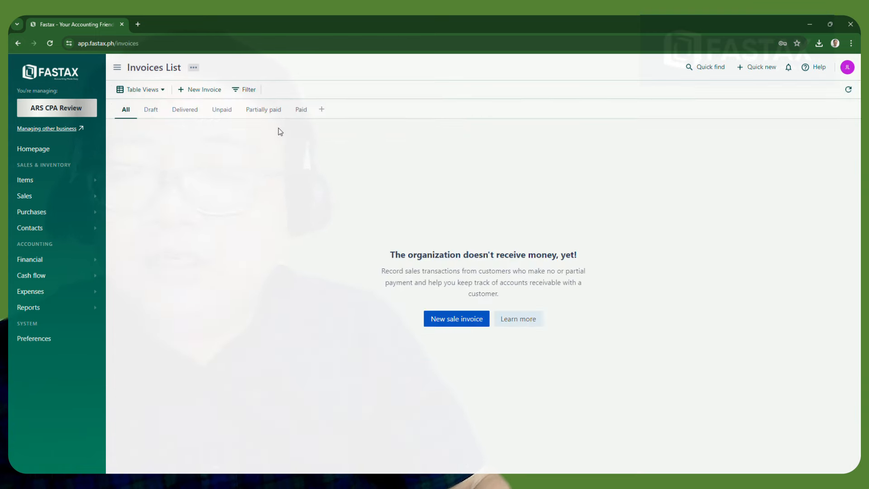
left_click(457, 320)
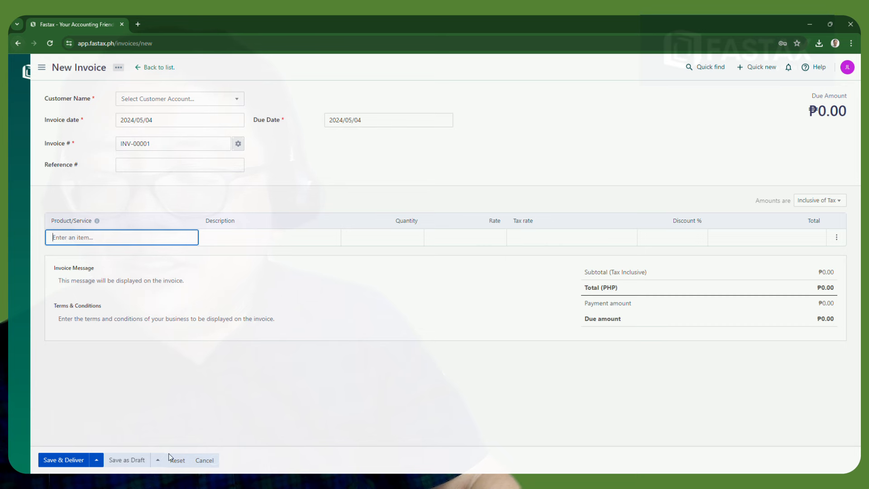
left_click(204, 462)
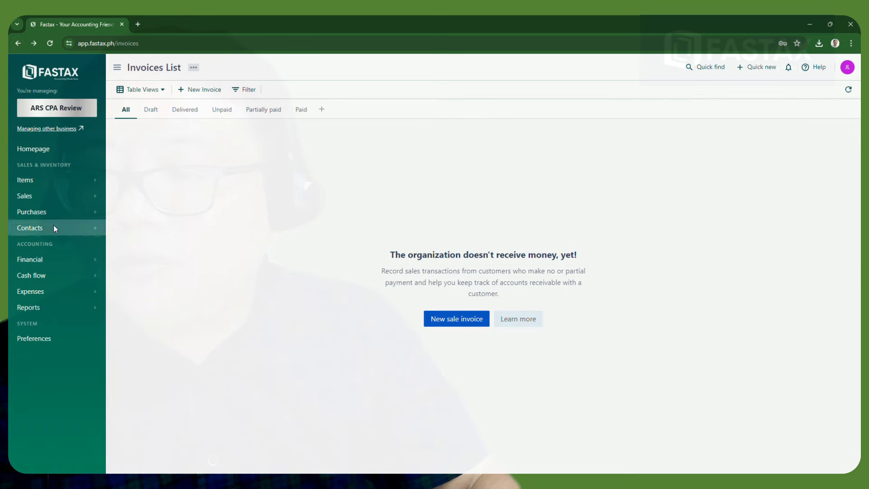
left_click(31, 150)
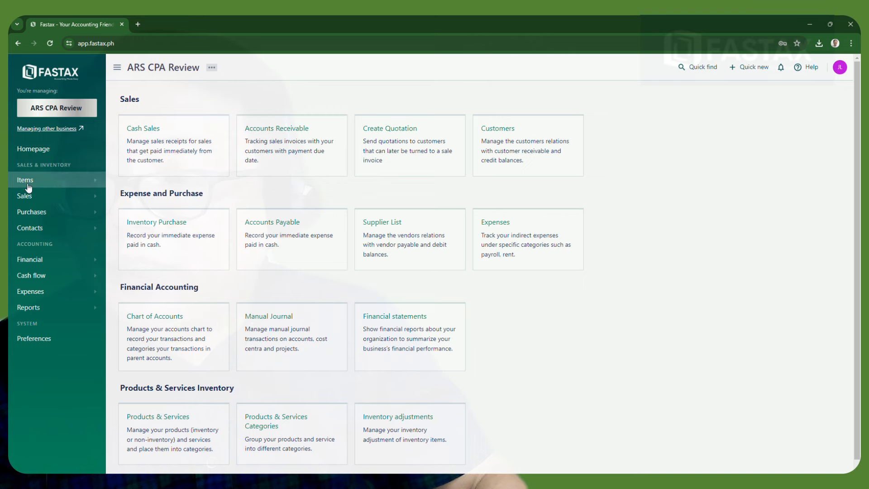
Browse the sidebar sections Items, Sales, Purchases, Contacts, Financial, Cash flow and Expenses, ending on Cash flow
left_click(57, 183)
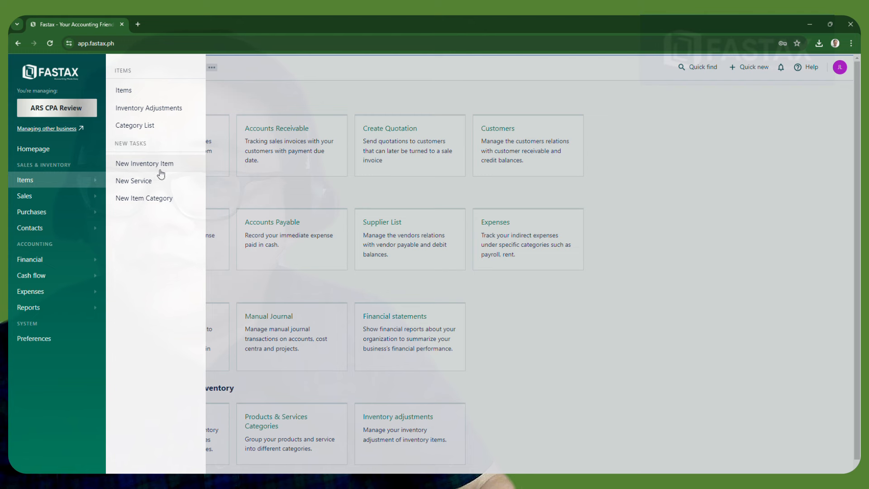
left_click(71, 197)
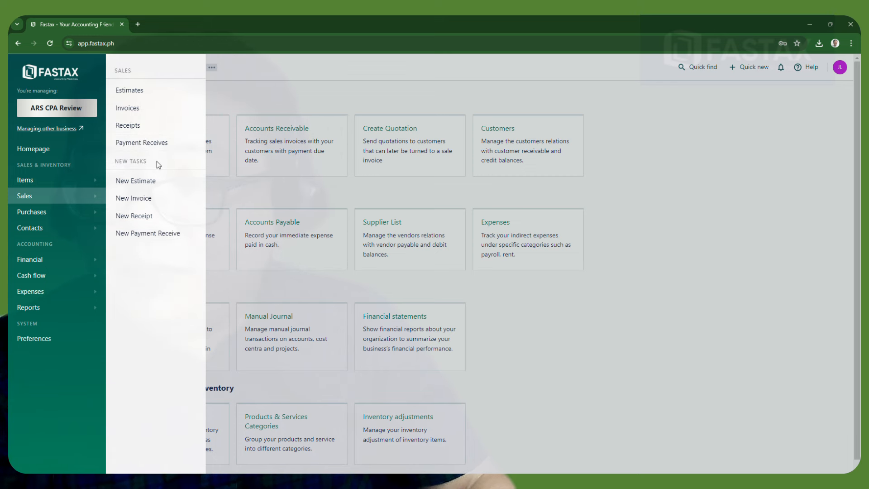
left_click(61, 216)
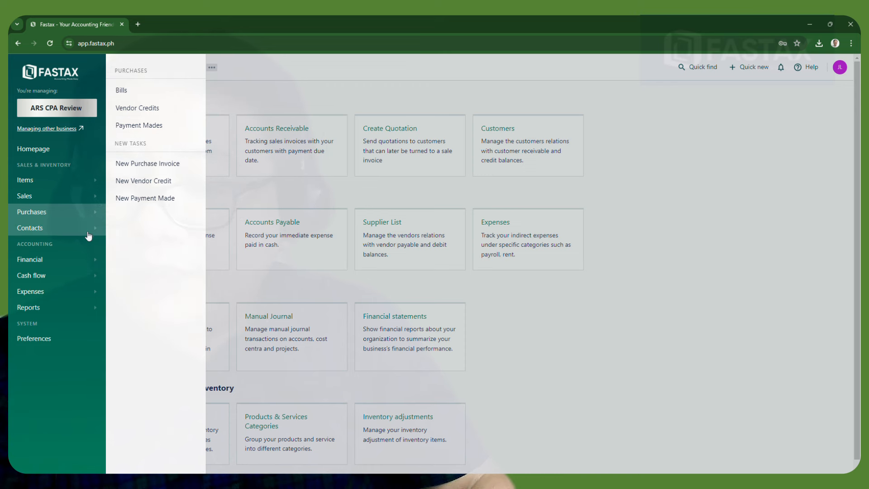
left_click(70, 238)
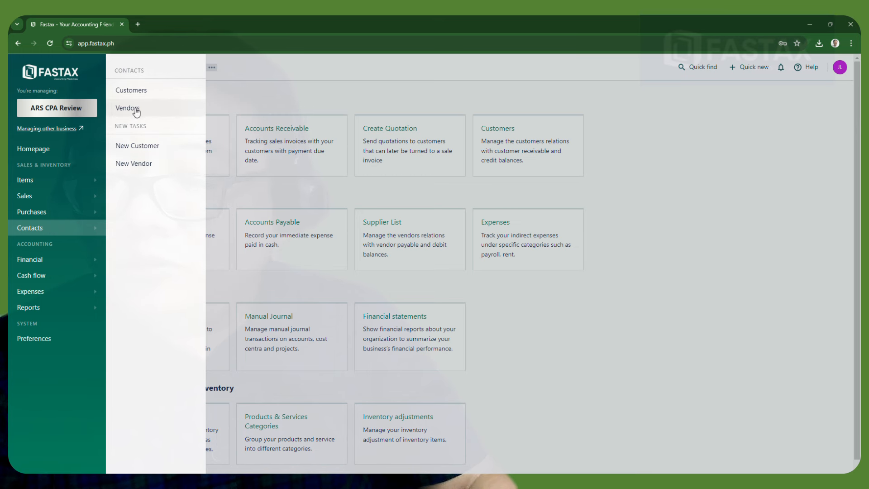
left_click(76, 261)
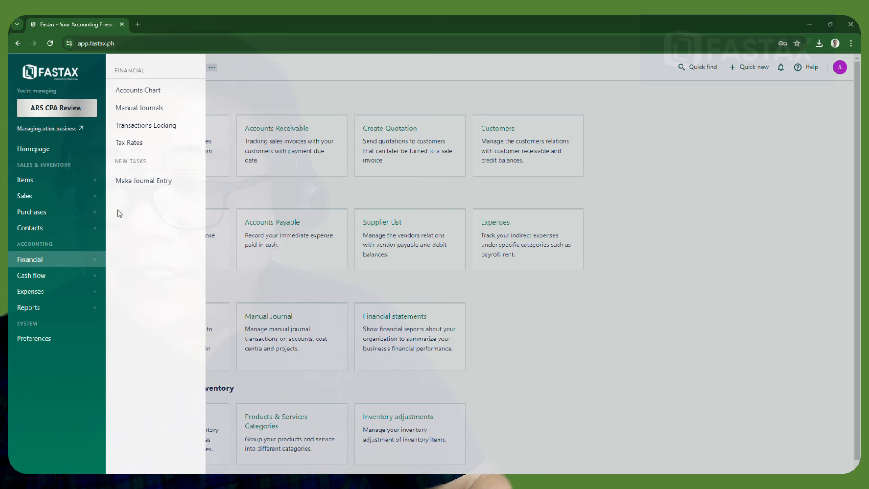
left_click(77, 284)
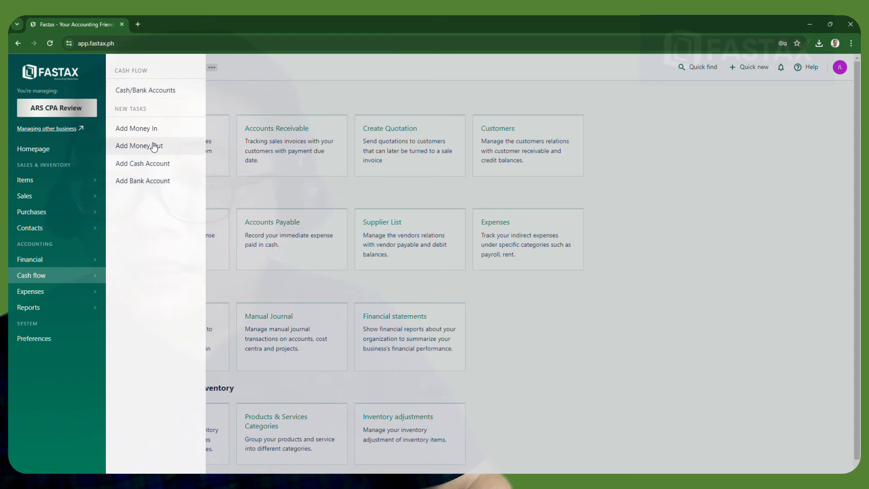
left_click(64, 299)
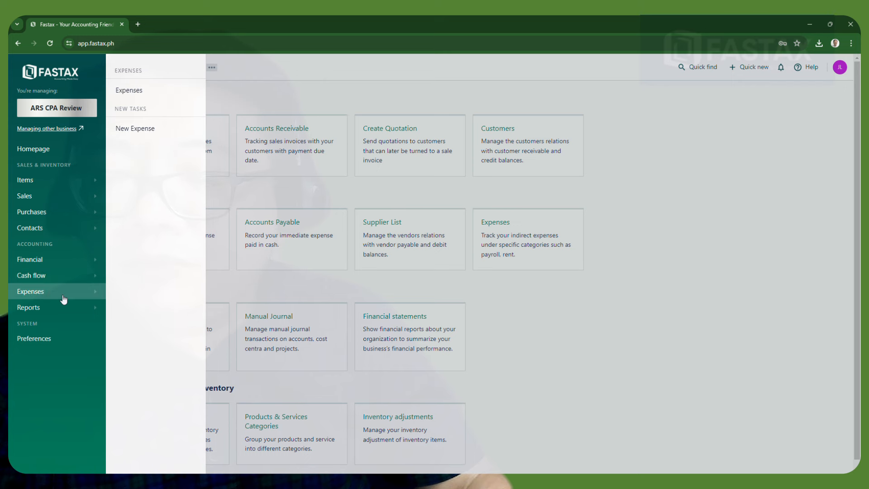
left_click(57, 277)
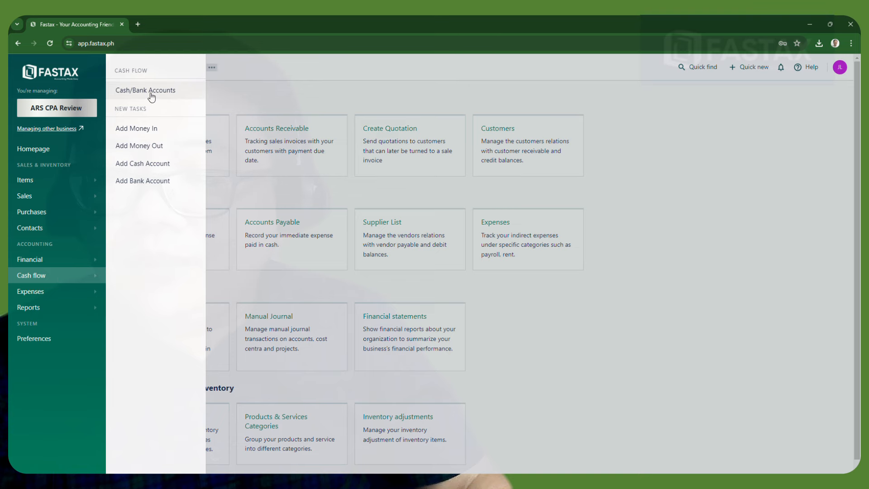
Open Cash/Bank Accounts from the Cash flow menu
left_click(152, 96)
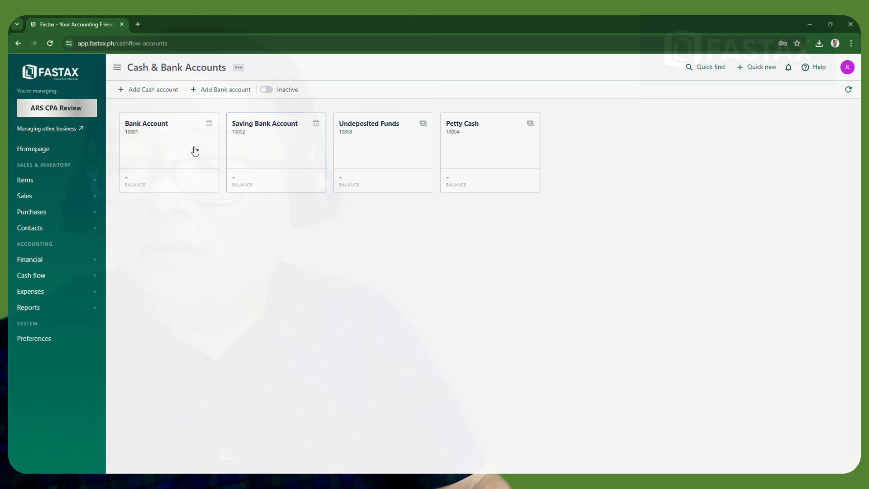
Add an account named 'Cash' with code 10000 and Philippine Peso currency, and save it
left_click(145, 90)
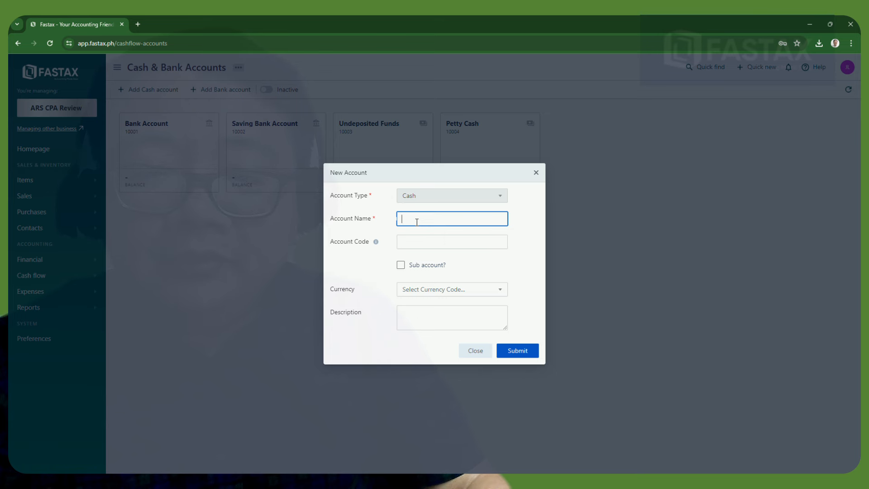
type("Cash")
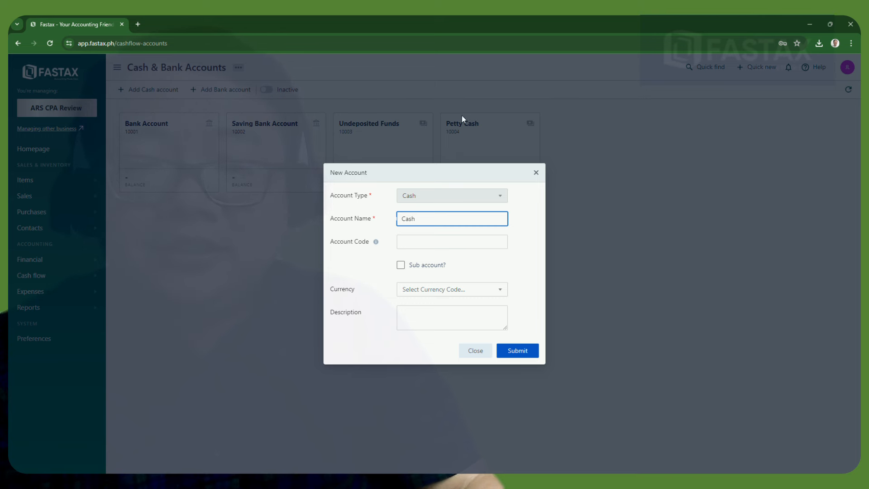
left_click(420, 244)
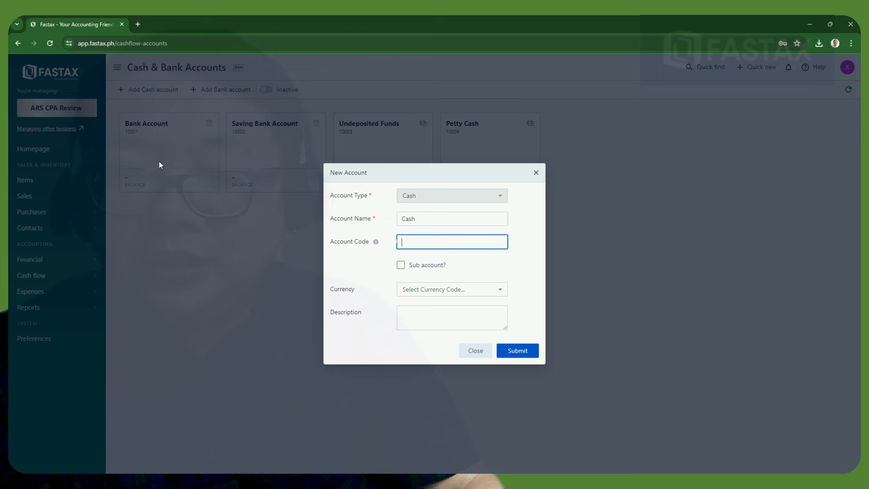
type("10")
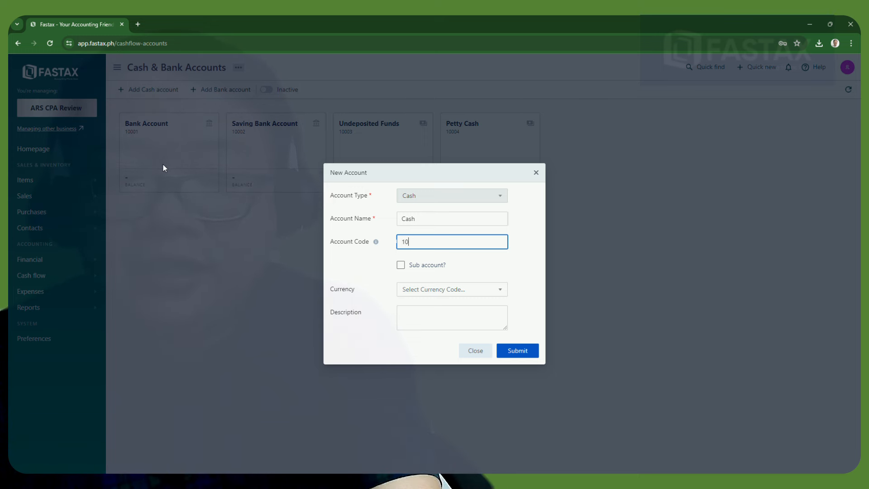
type("000")
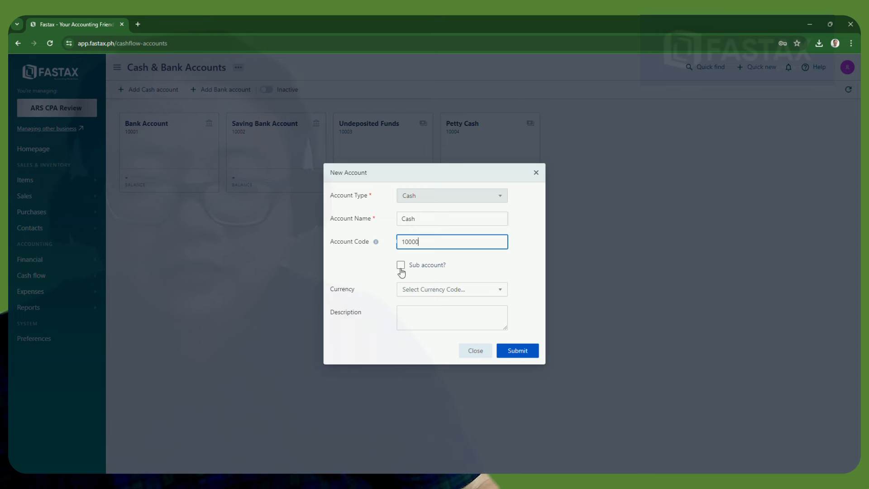
left_click(496, 295)
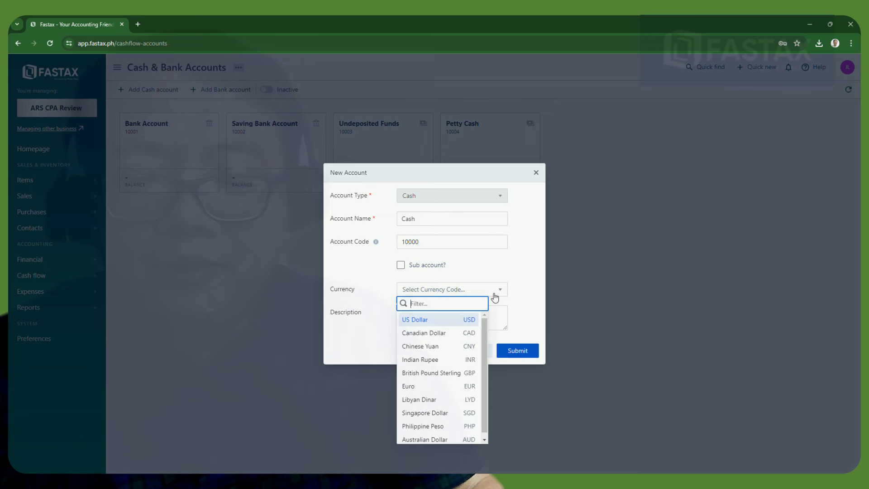
type("ph")
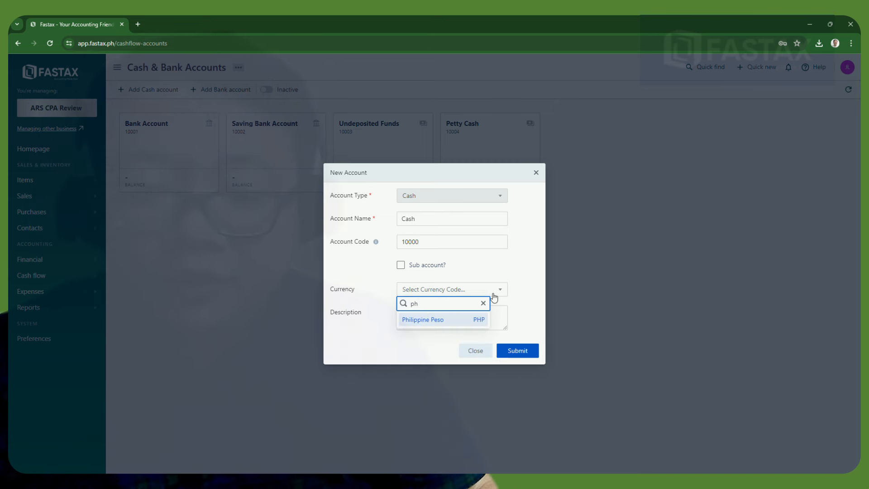
left_click(433, 320)
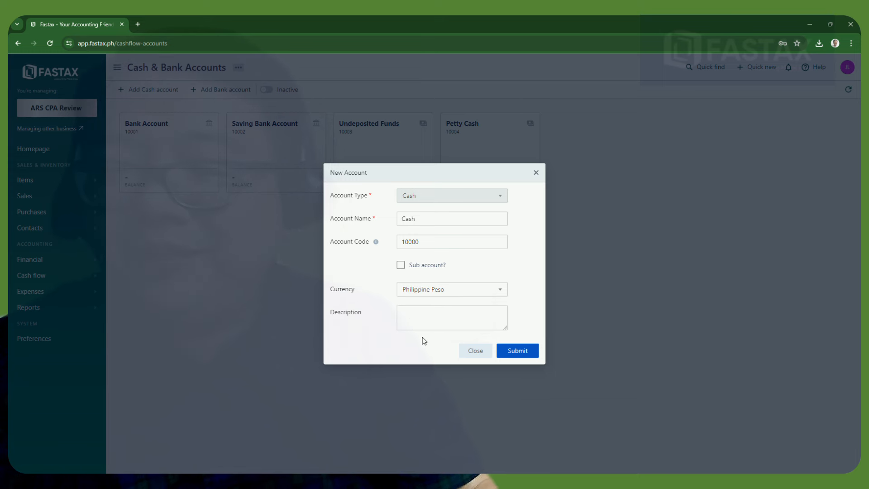
left_click(532, 352)
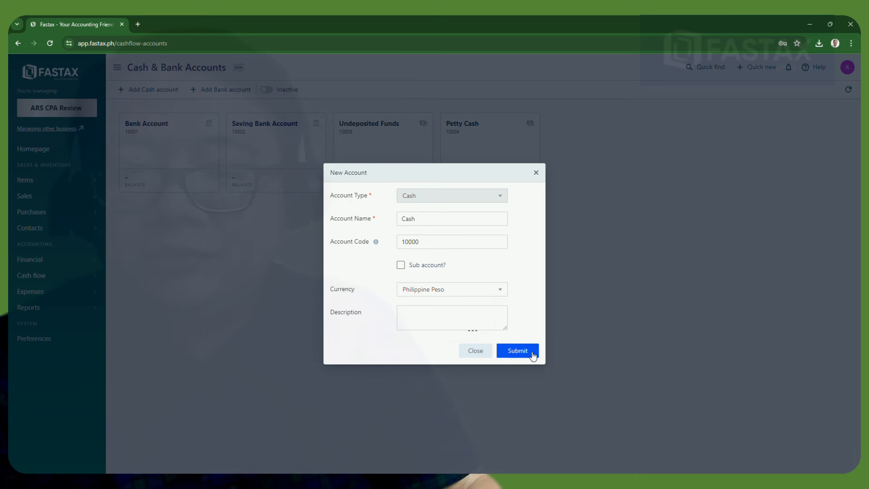
left_click(520, 354)
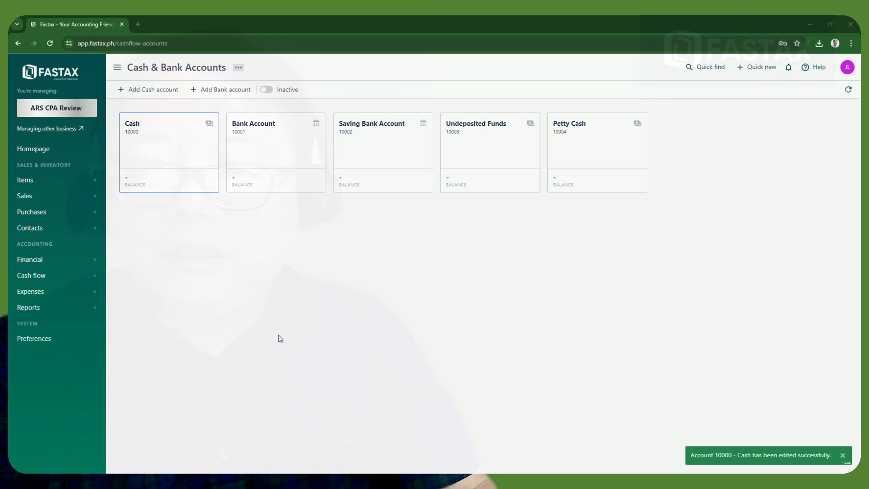
In the Cash account, start an owner contribution of 1,000,000 to Owner's Equity
left_click(162, 149)
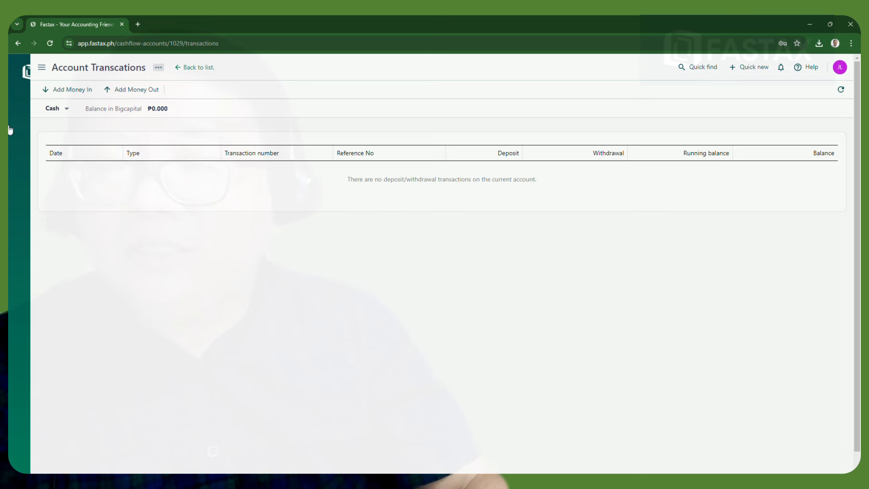
left_click(75, 93)
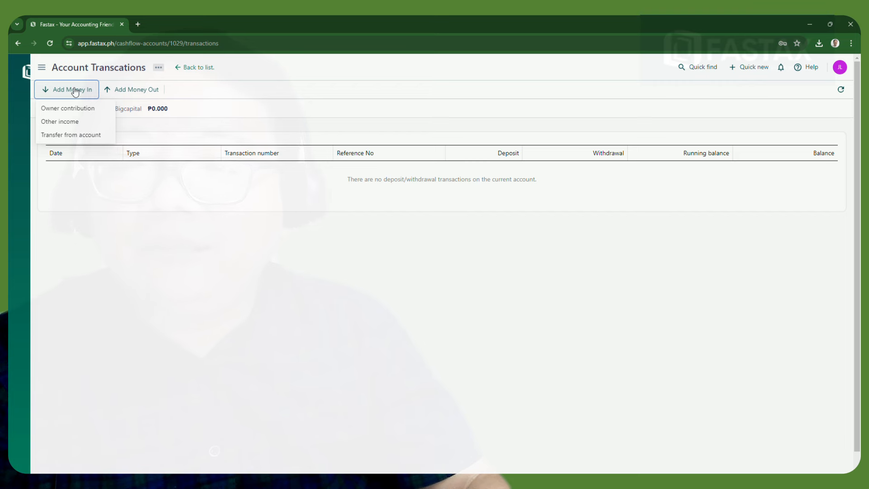
left_click(75, 109)
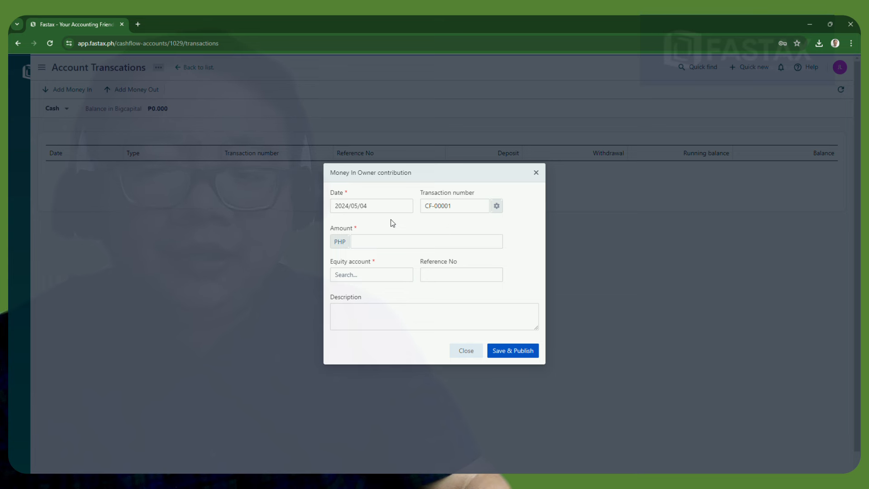
left_click(384, 242)
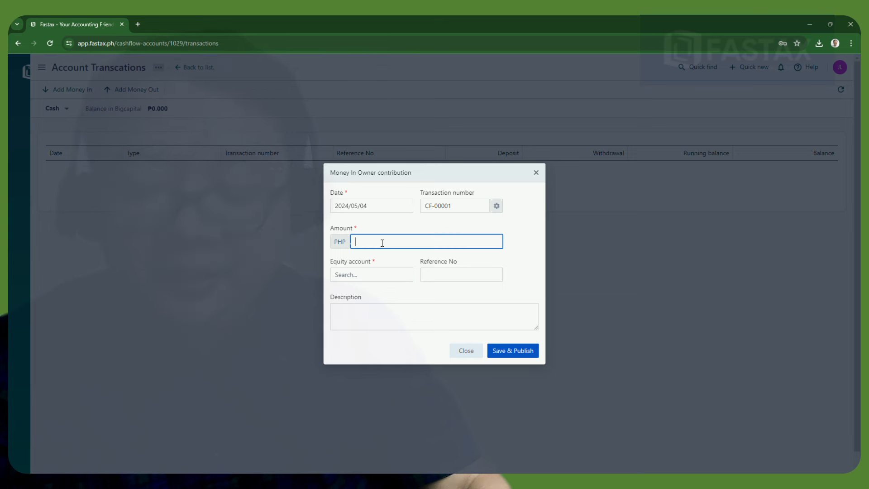
type("1,")
type("00")
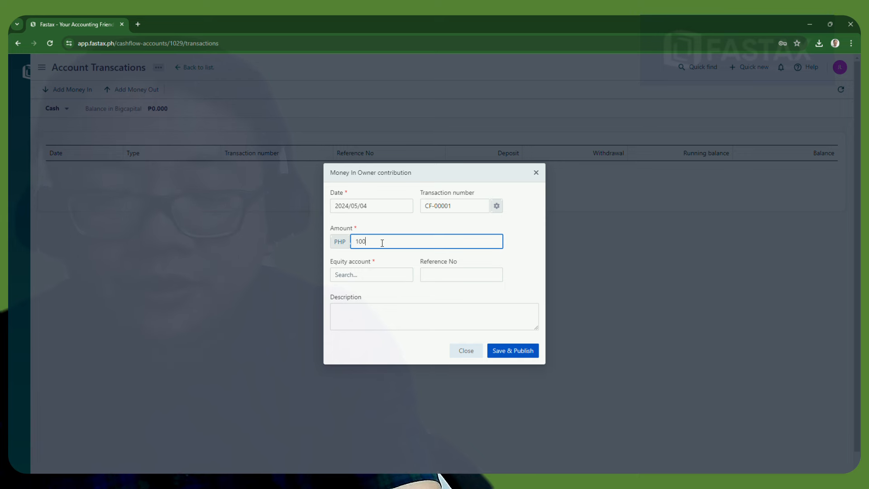
type("0,000")
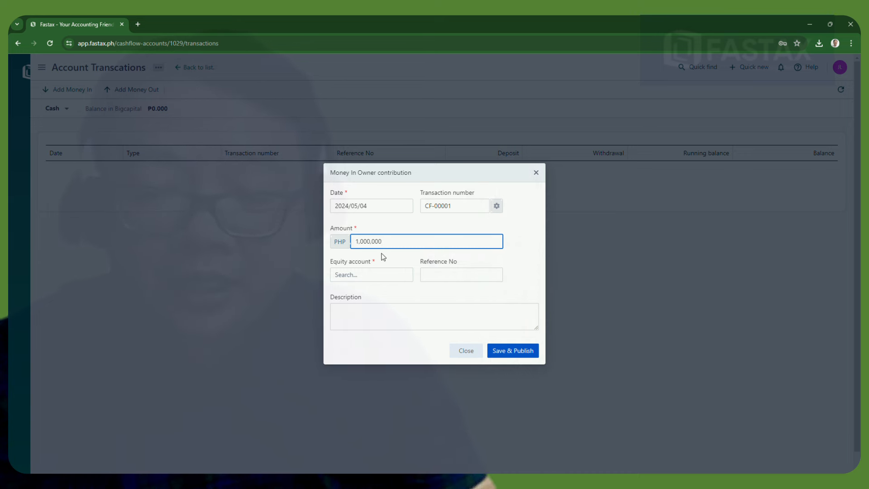
left_click(377, 277)
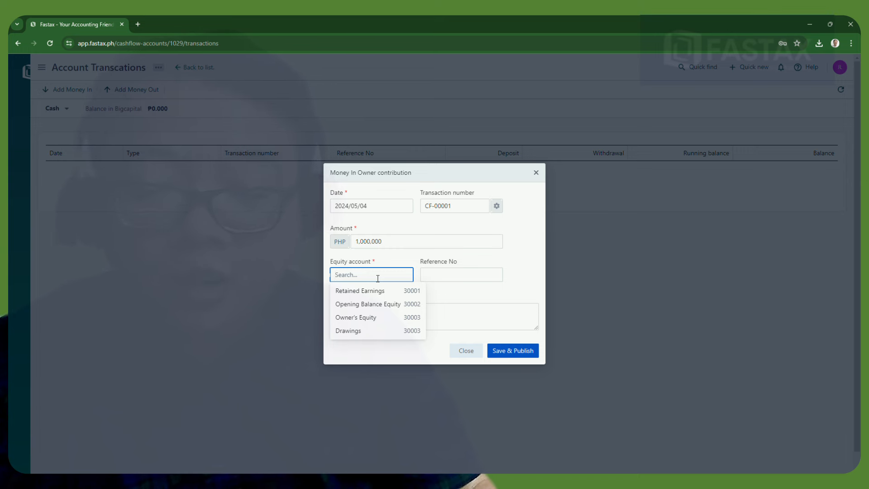
left_click(370, 319)
Add reference 'Journal # 1' and description 'Owner's Investment', then save and publish it
left_click(446, 274)
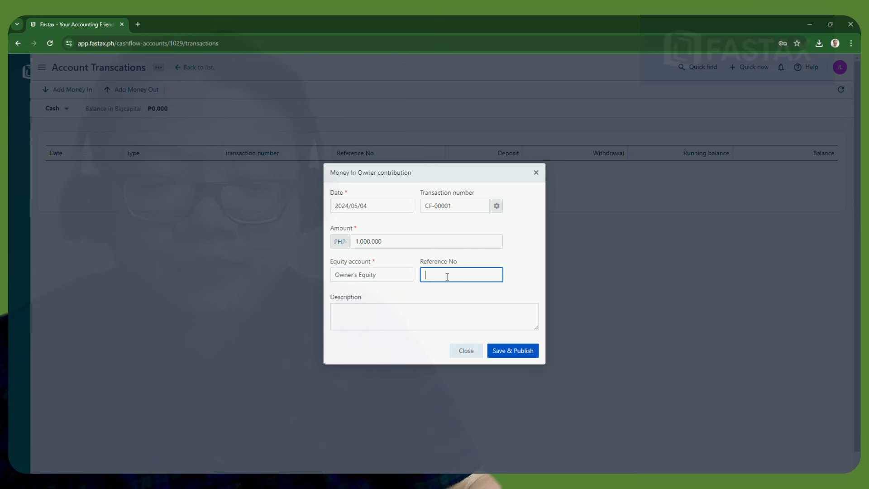
type("Journal # 1")
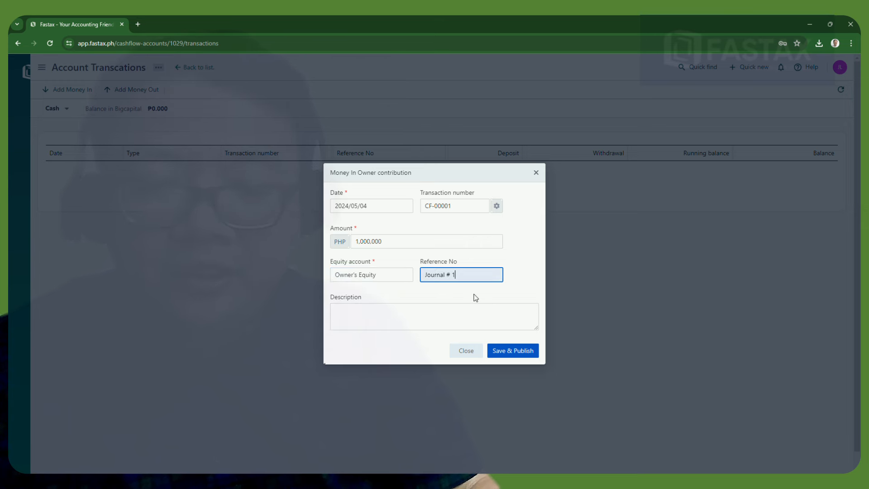
left_click(403, 317)
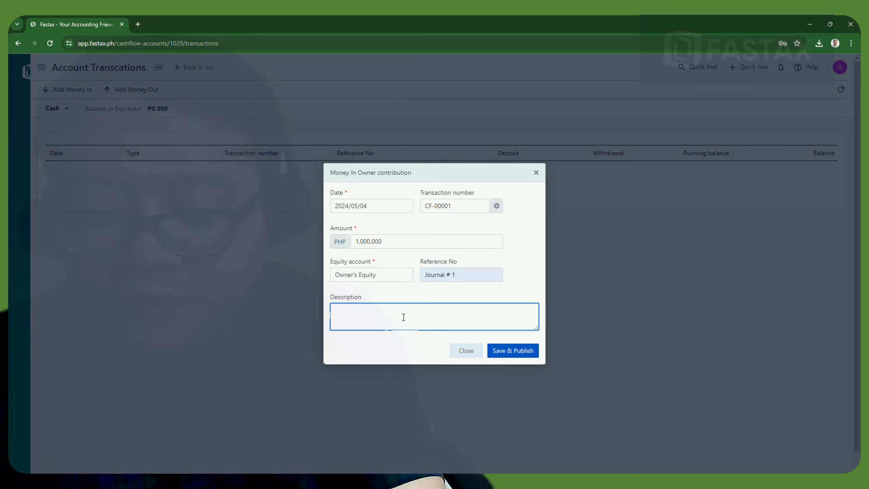
type("Owne")
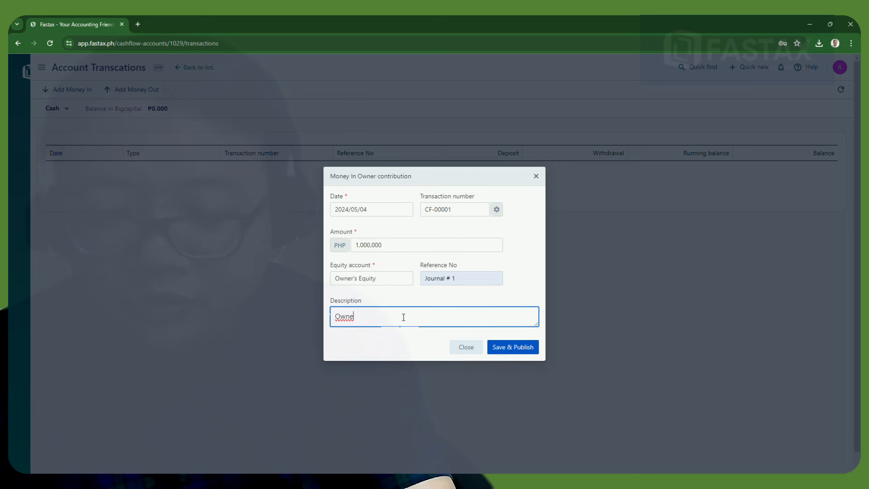
type("r's ")
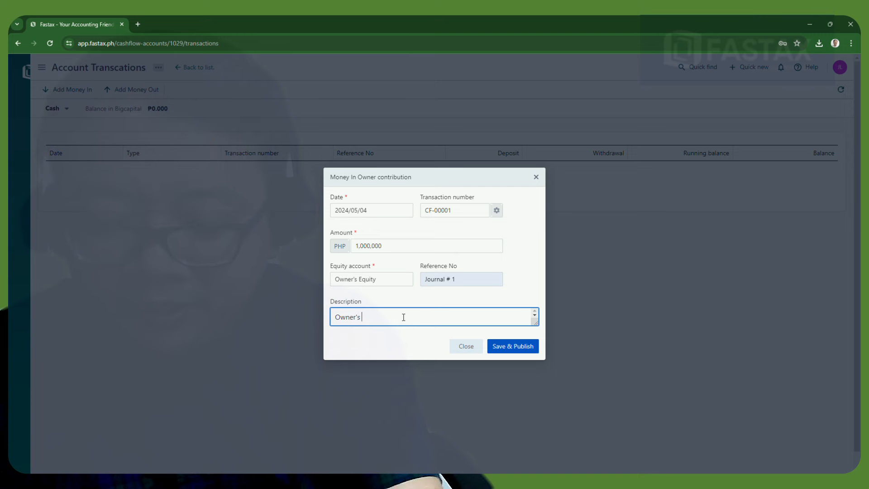
type("Inve")
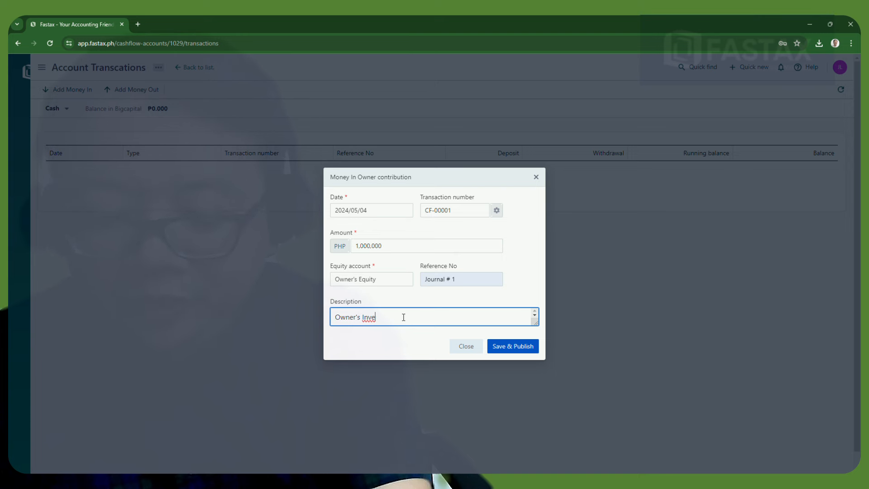
type("stem")
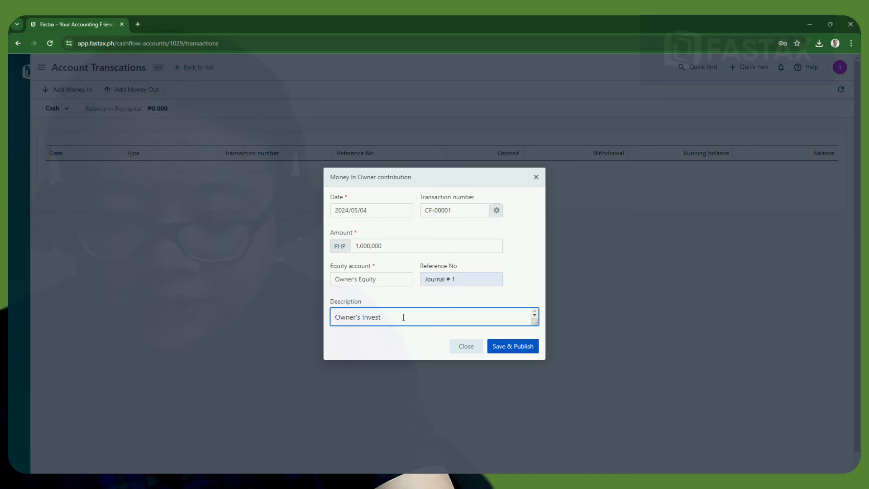
type("nt")
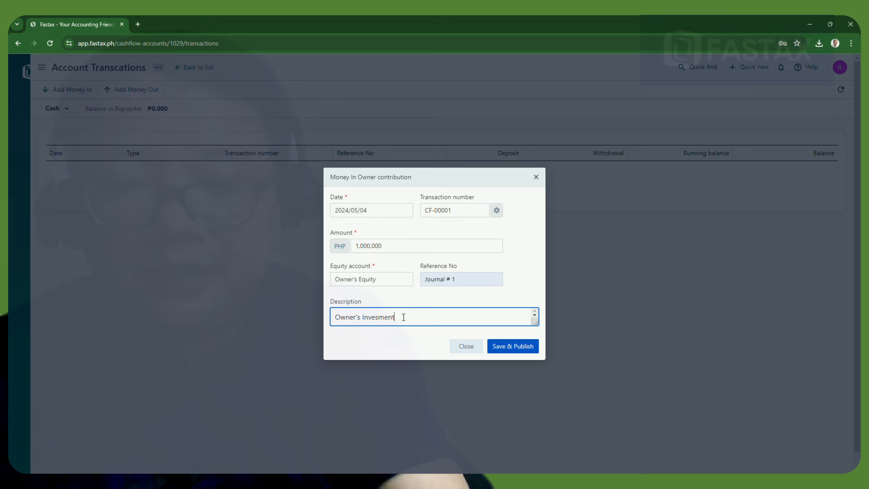
key("BackSpace")
key("BackSpace")
key("BackSpace")
key("BackSpace")
type("tment")
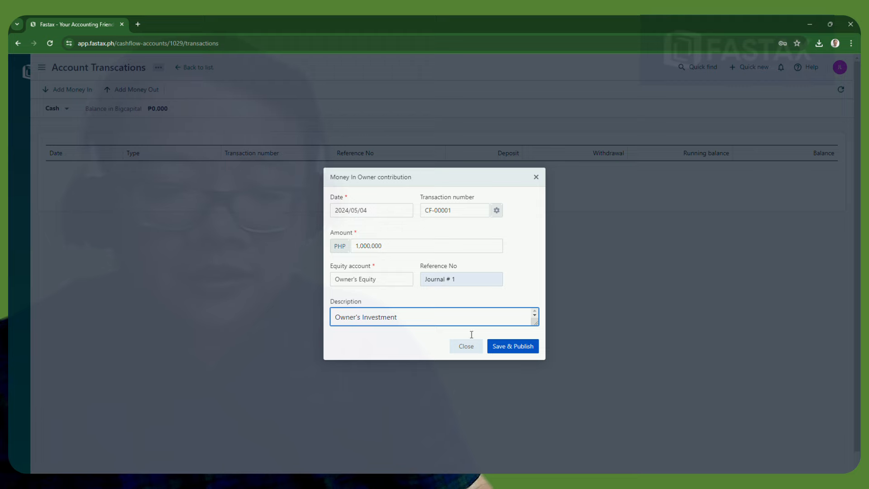
left_click(508, 342)
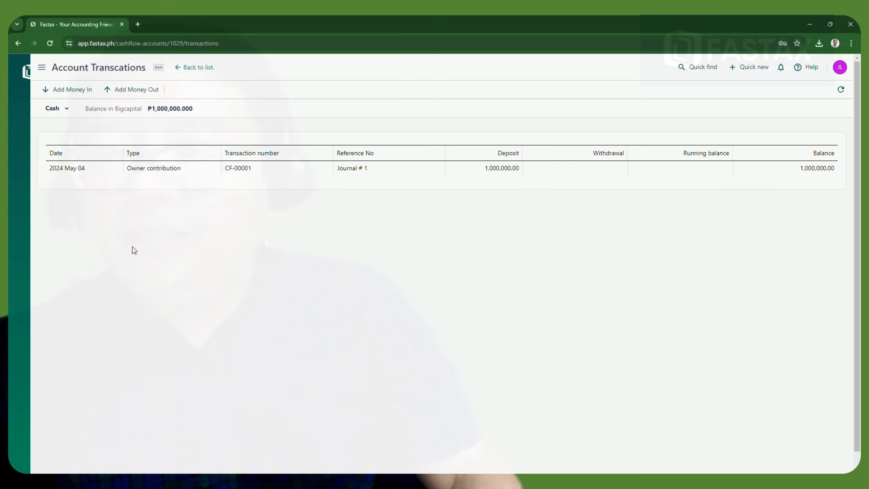
mouse_move(20, 75)
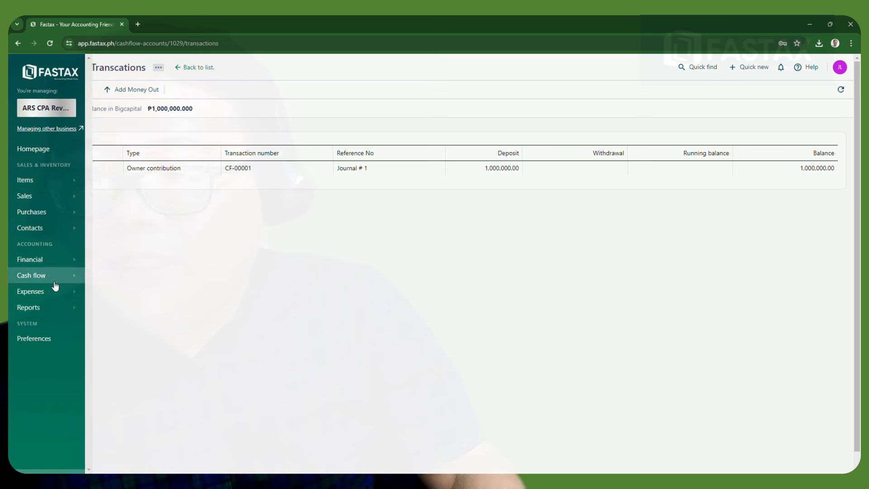
left_click(56, 309)
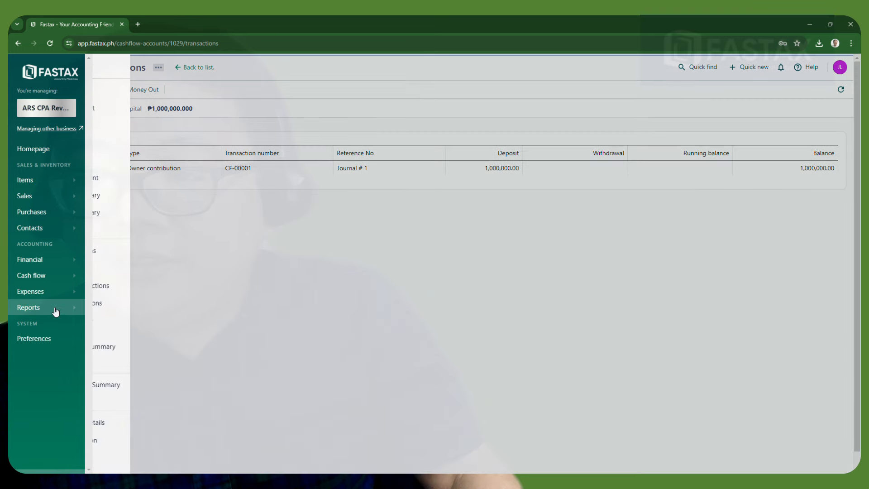
left_click(244, 319)
mouse_move(82, 314)
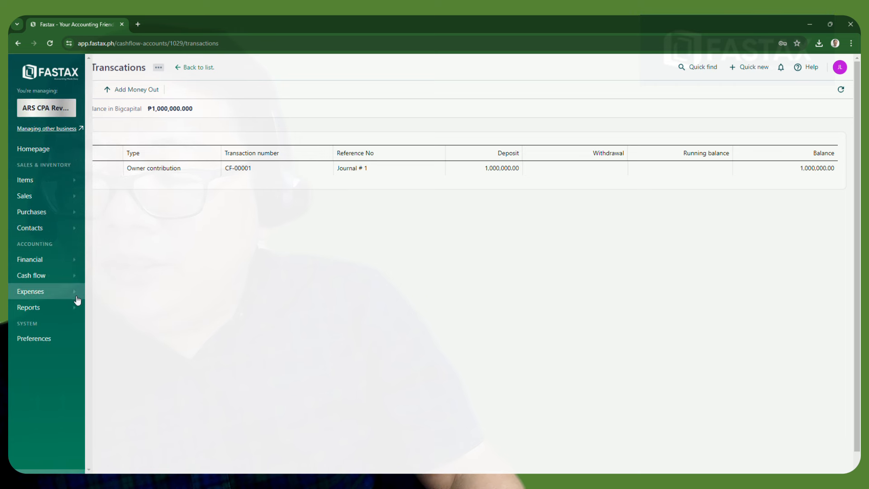
left_click(70, 264)
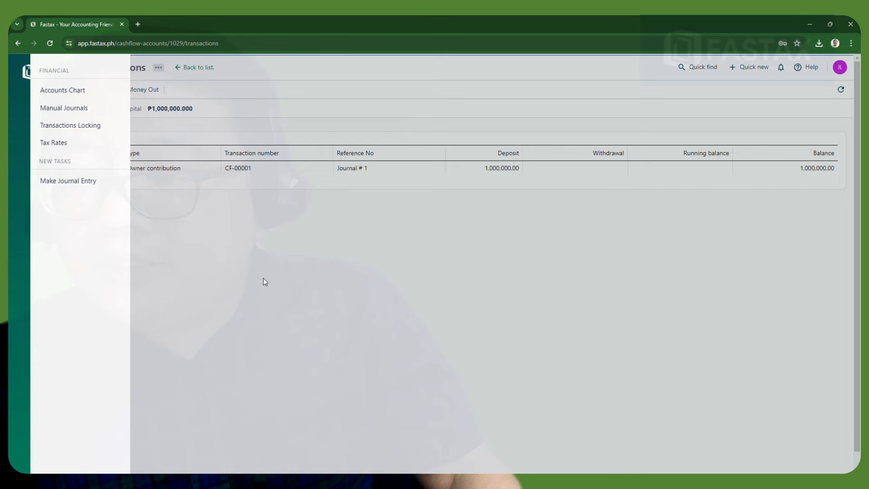
left_click(62, 108)
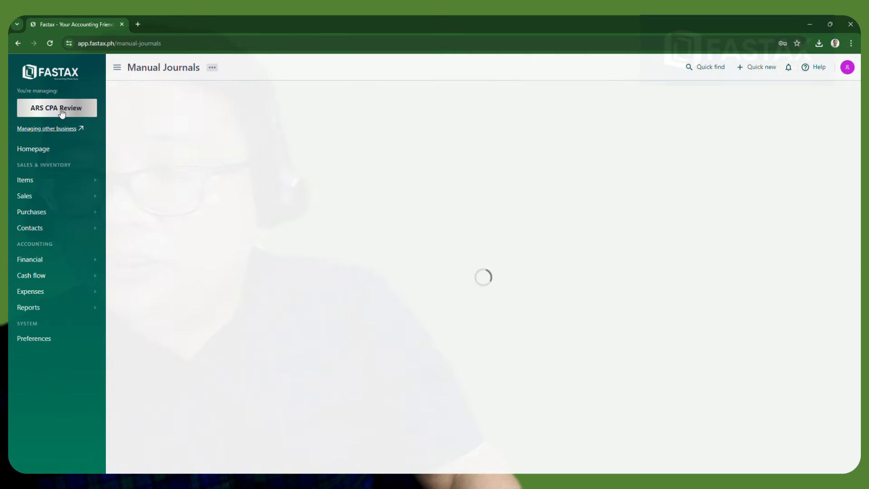
left_click(438, 318)
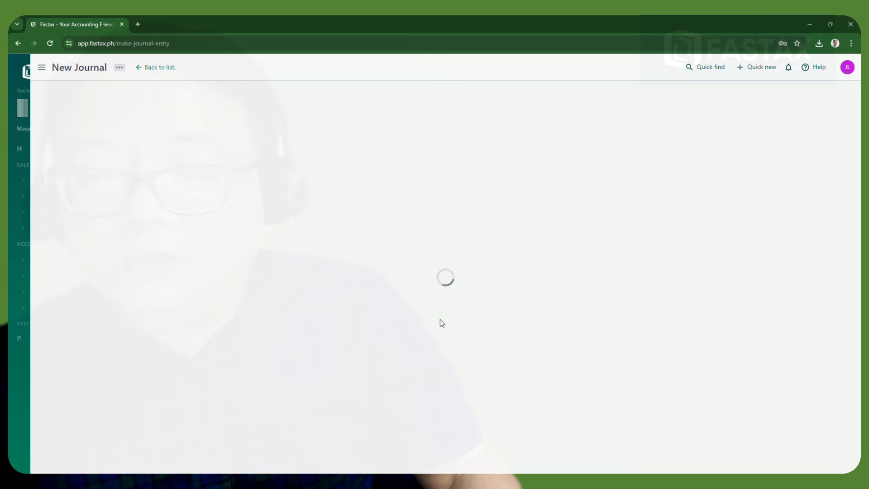
left_click(17, 43)
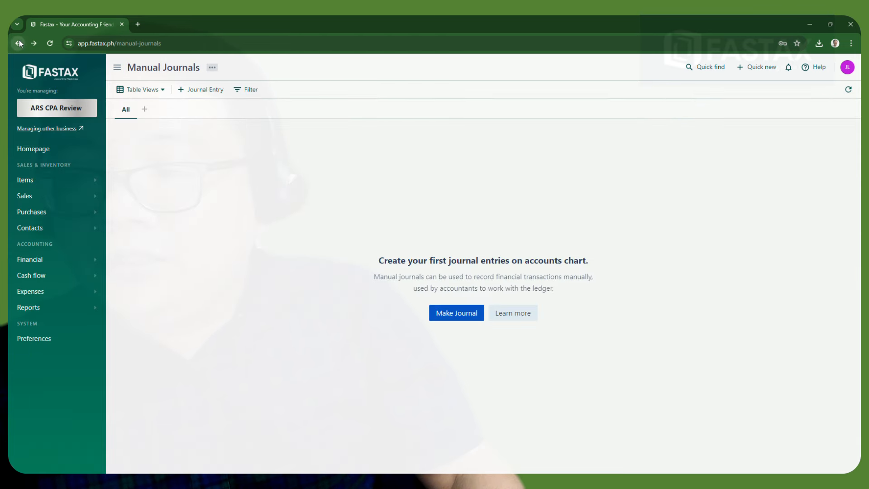
left_click(81, 310)
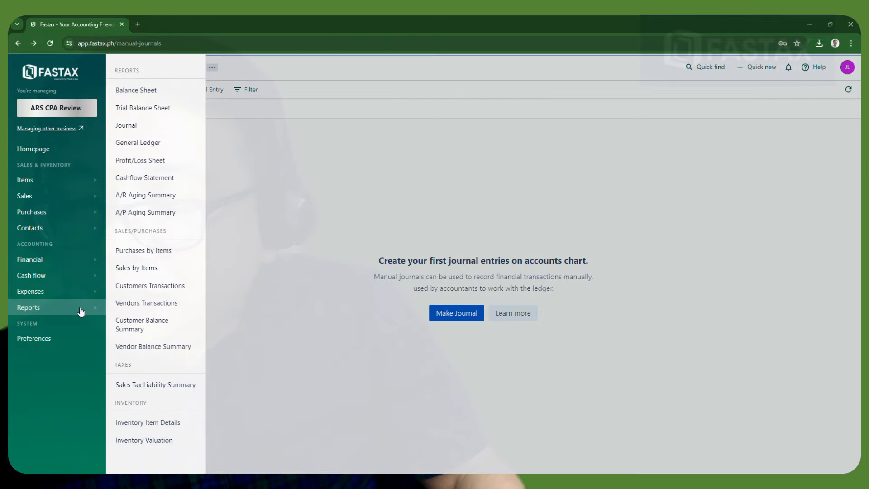
left_click(31, 276)
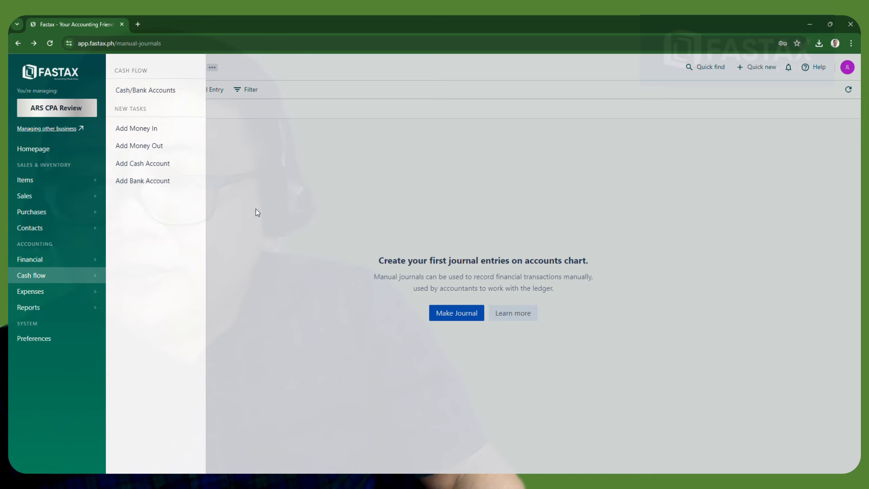
left_click(277, 233)
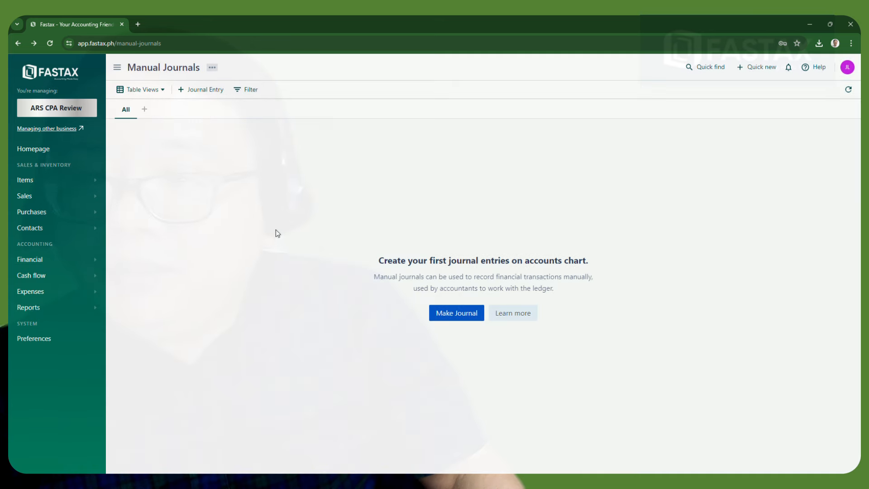
left_click(20, 44)
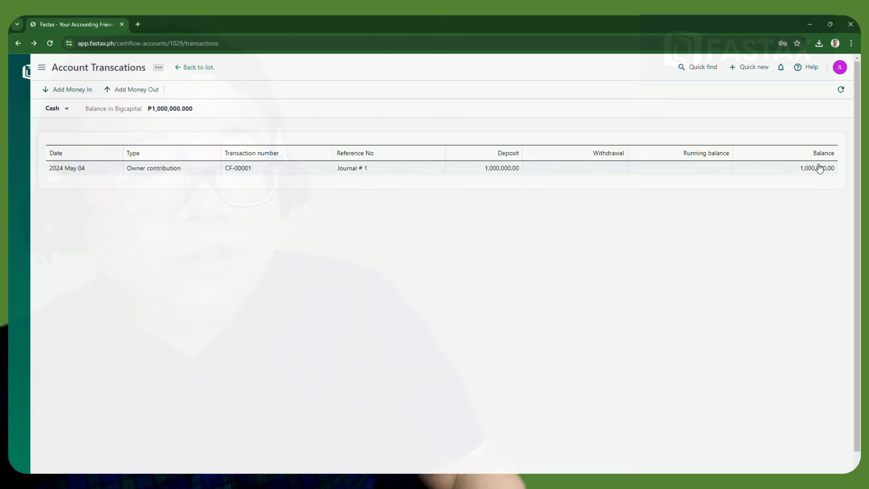
Go to Cash flow > Cash/Bank Accounts to see Cash 10000 with its ₱1,000,000 balance
mouse_move(49, 91)
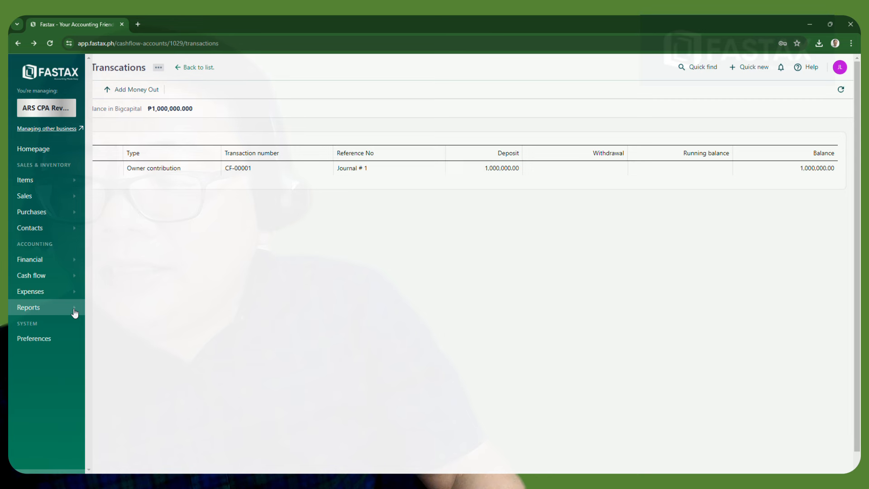
left_click(71, 266)
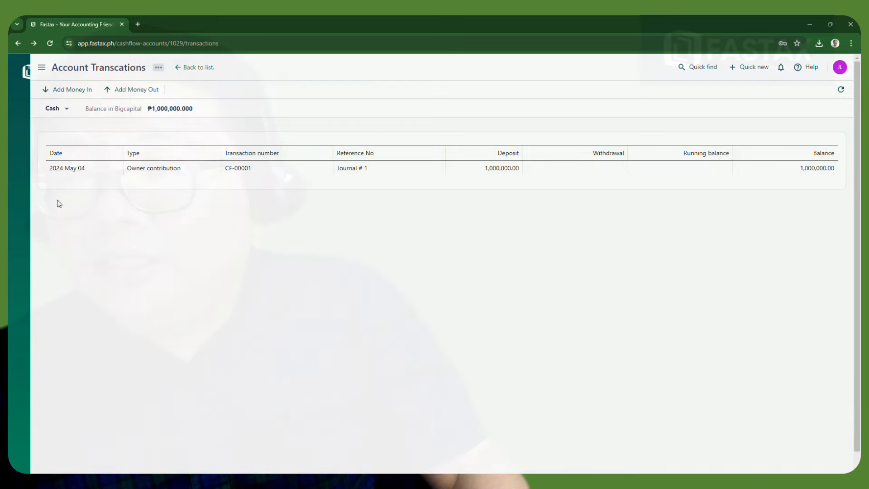
mouse_move(27, 204)
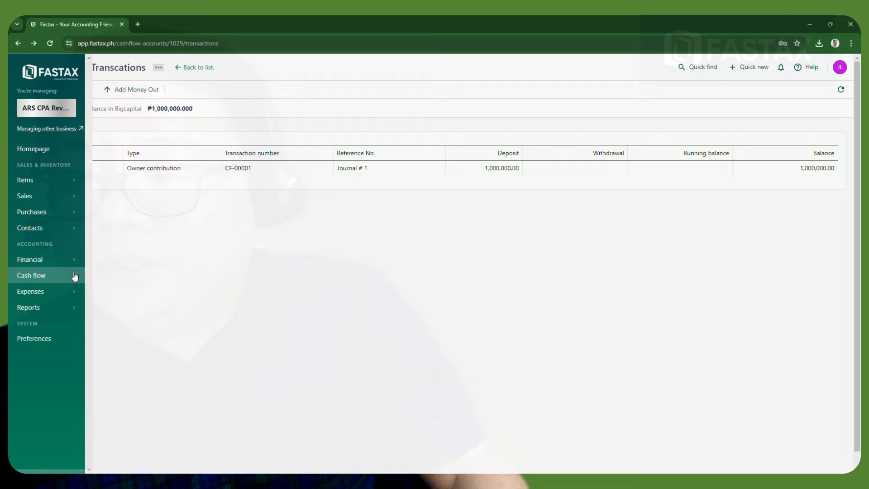
left_click(74, 276)
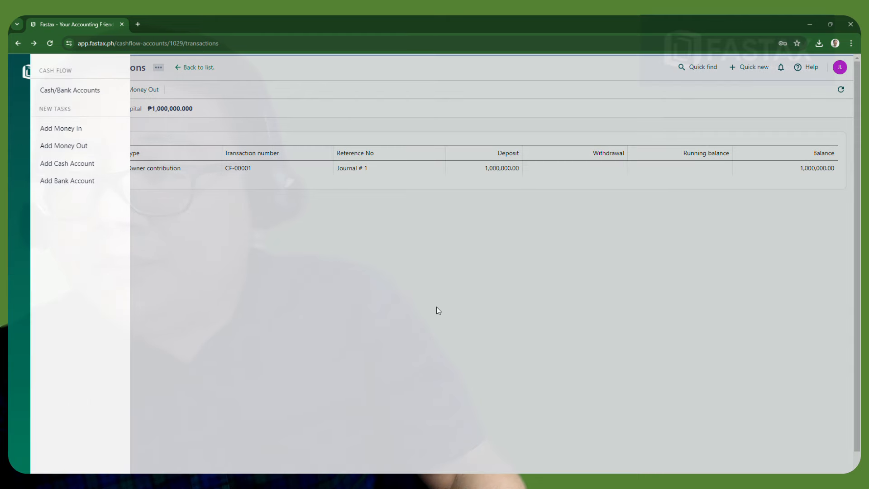
left_click(83, 91)
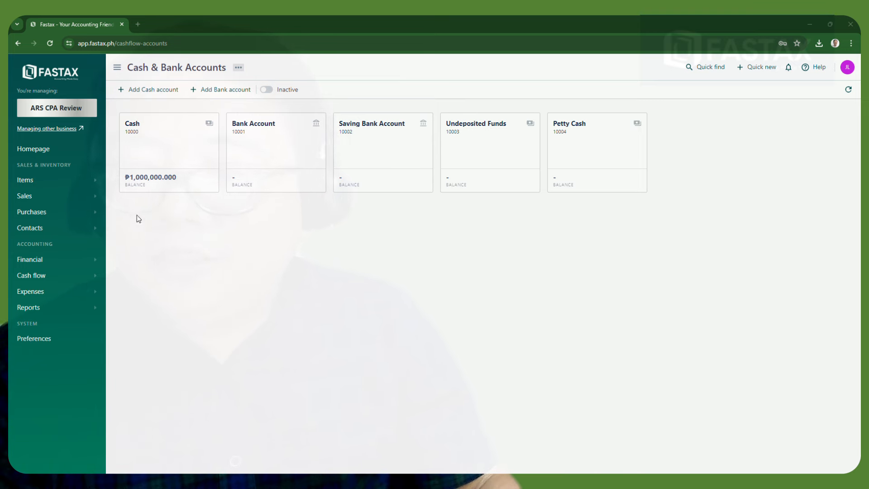
View the Journal Sheet for 01–04 May 2024 with the 10,000 and 1,000,000 entries
left_click(51, 312)
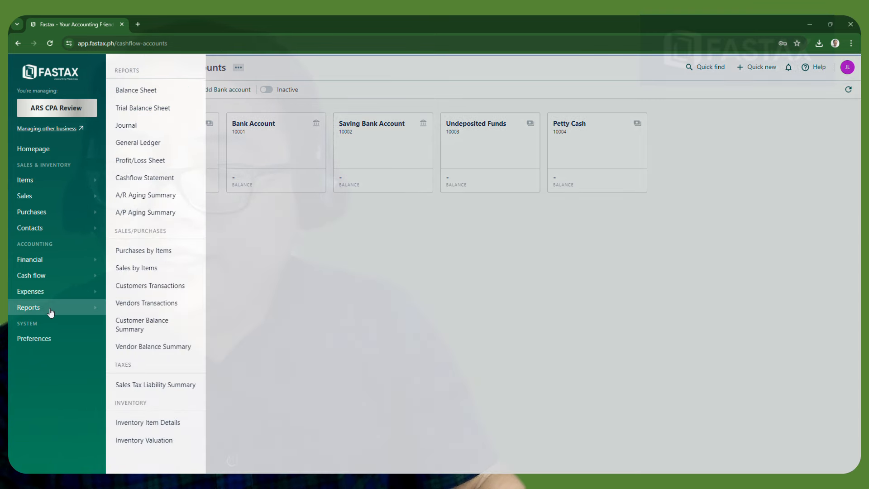
left_click(129, 129)
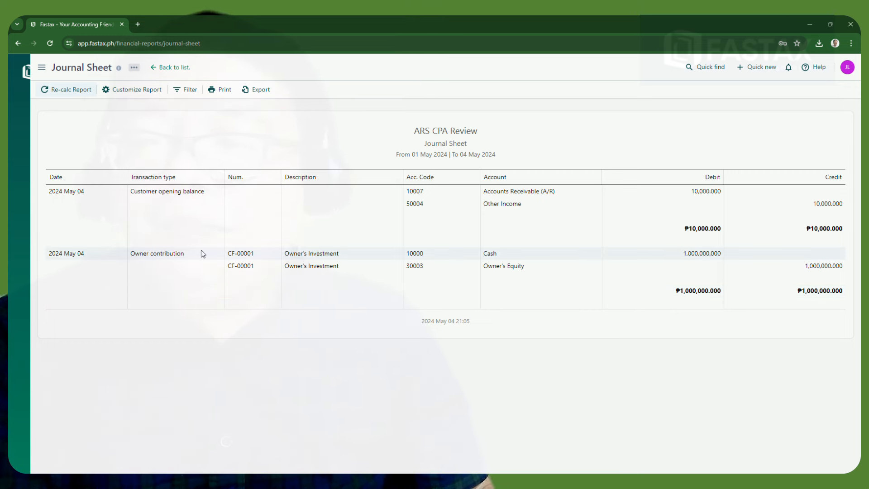
left_click(40, 68)
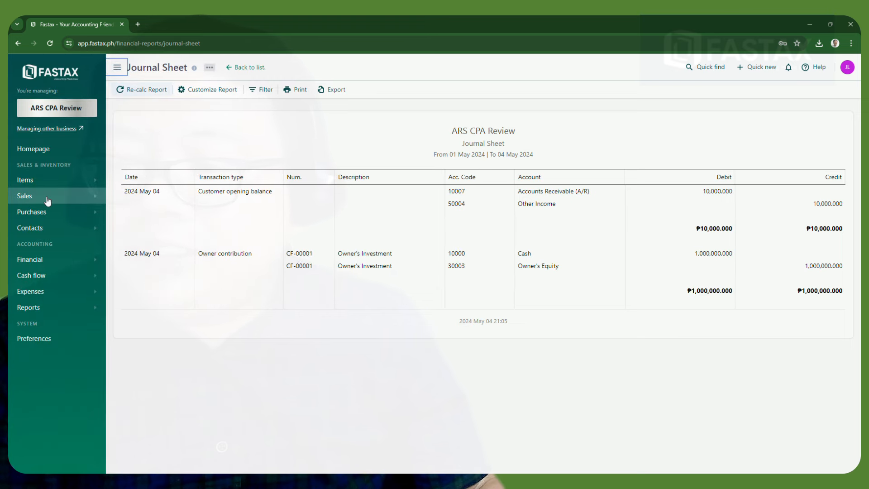
left_click(76, 199)
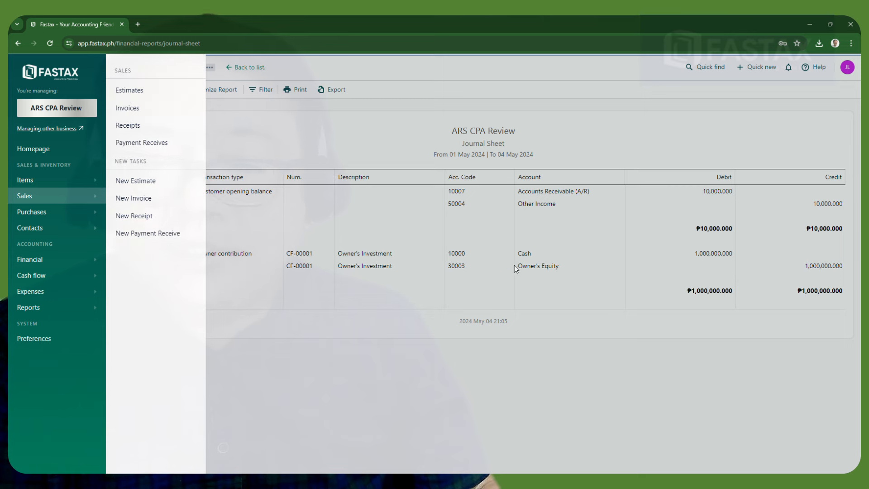
left_click(530, 237)
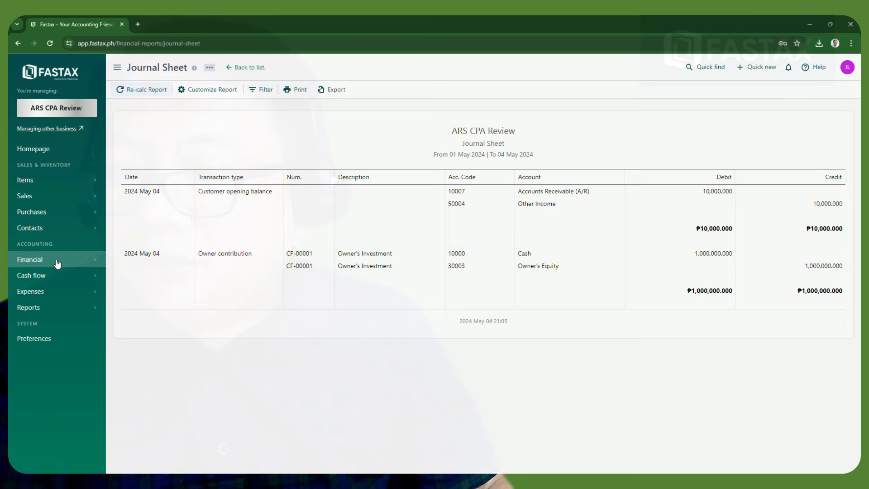
From the homepage, go to the Cash account's transactions and bring up the Add Money Out choices
left_click(34, 150)
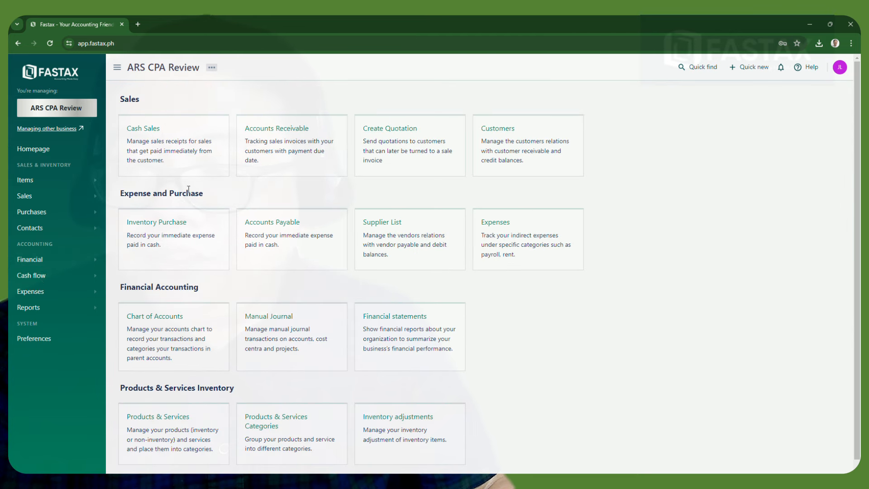
left_click(285, 131)
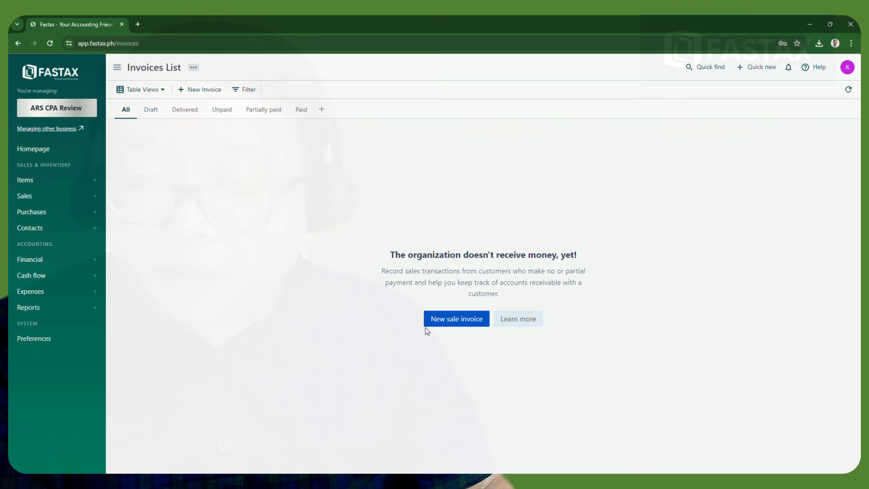
left_click(53, 280)
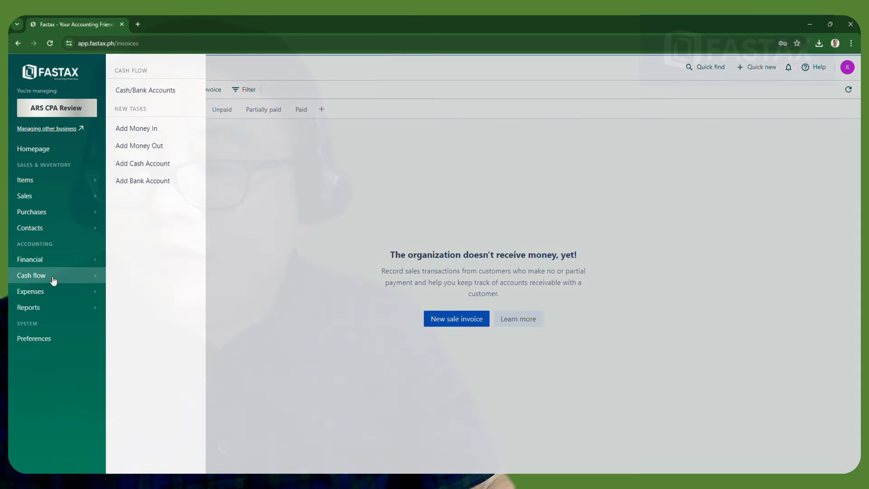
left_click(138, 90)
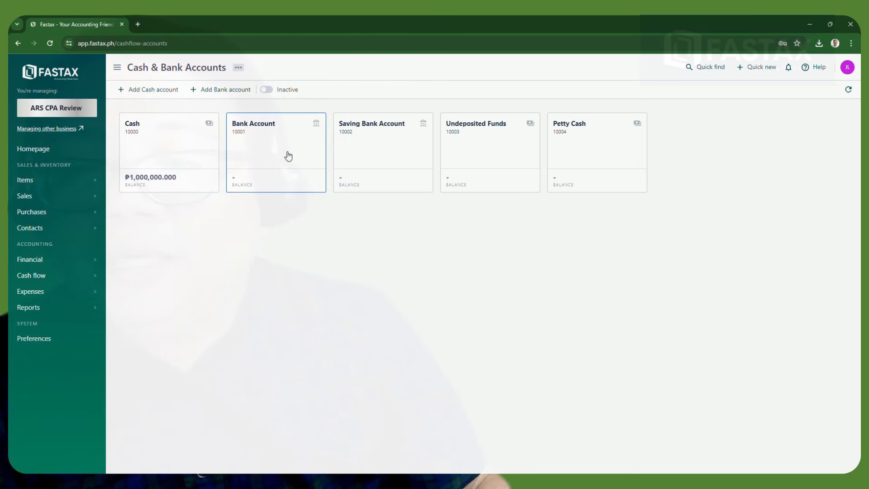
left_click(161, 153)
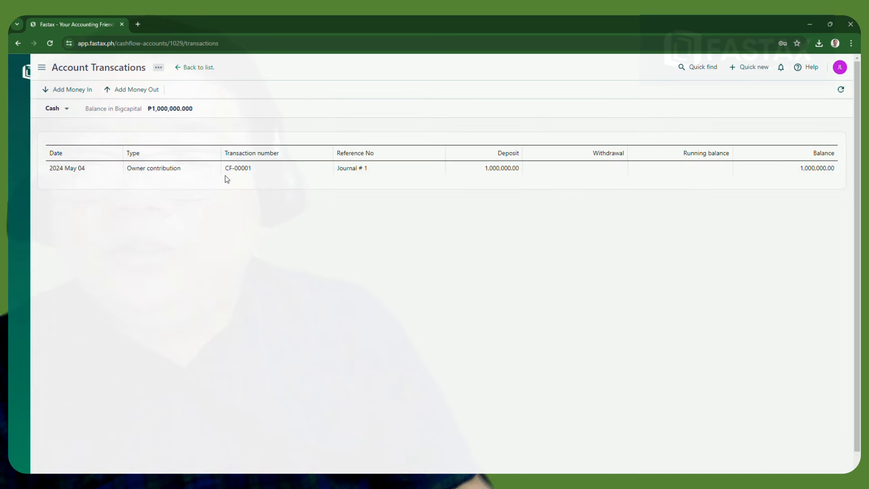
left_click(140, 91)
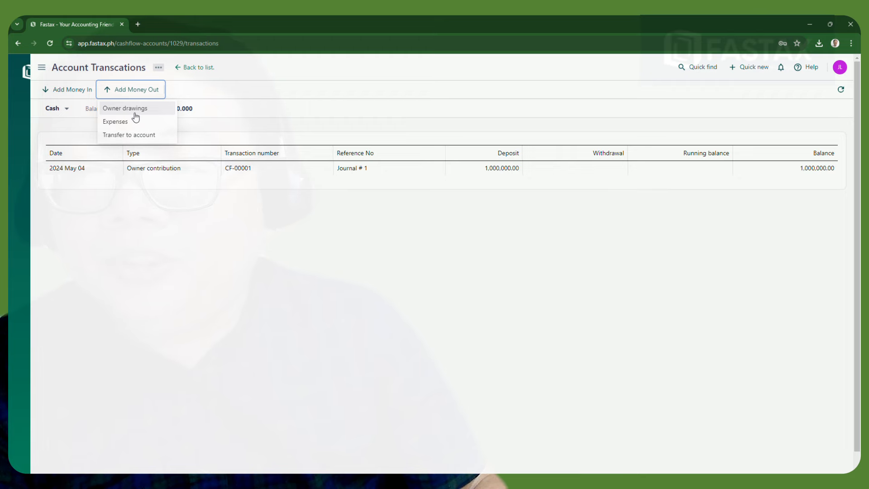
Record a ₱200,000 owner drawing to Drawings, reference Journal # 2, described 'Withdrawal by the owner', and publish it
left_click(135, 113)
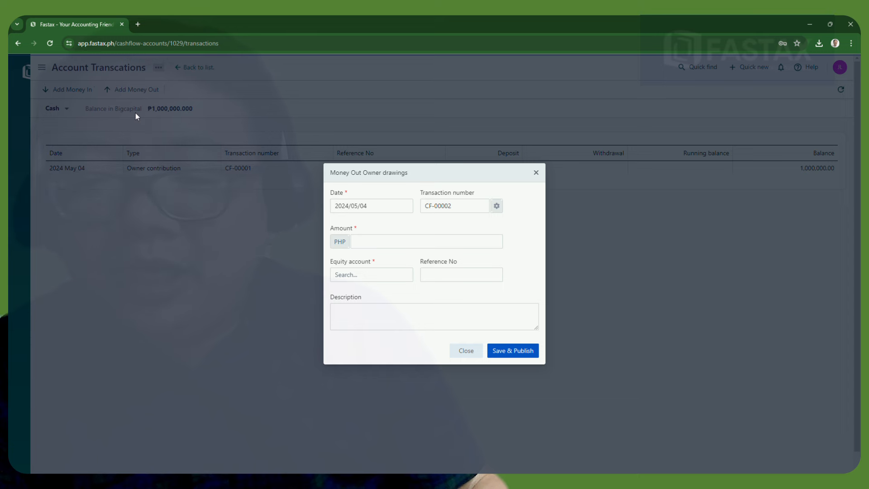
left_click(405, 246)
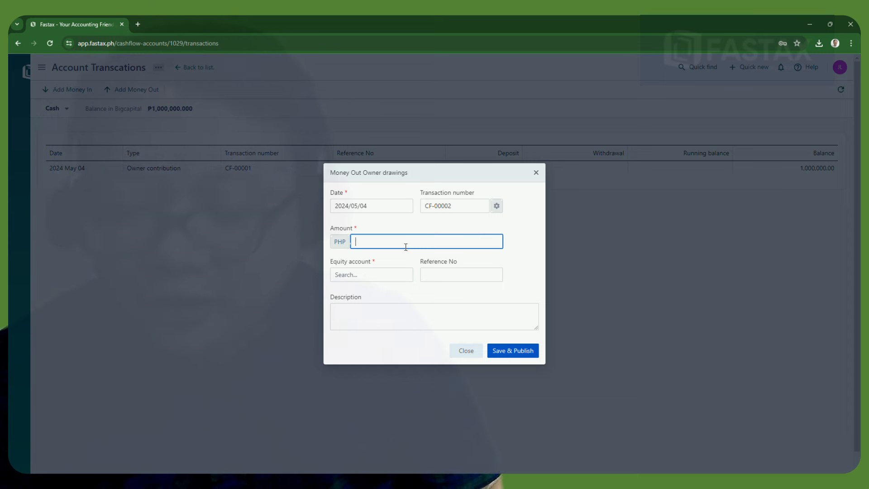
type("20,0")
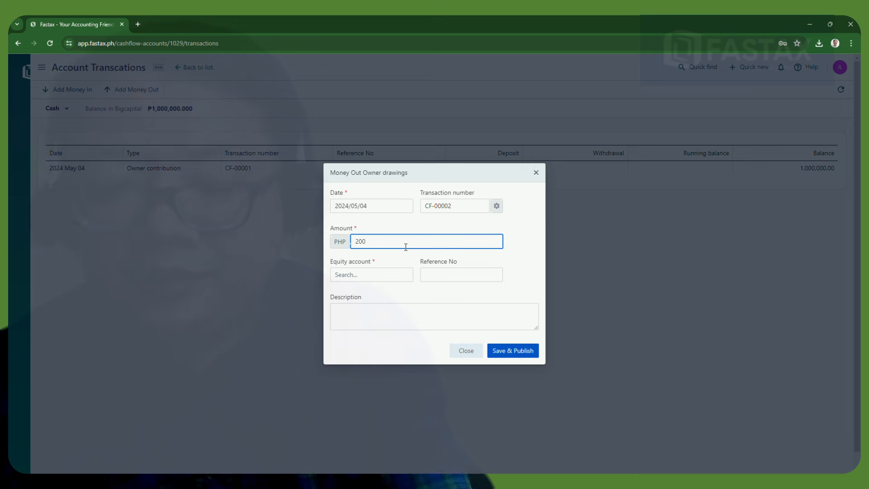
type("000")
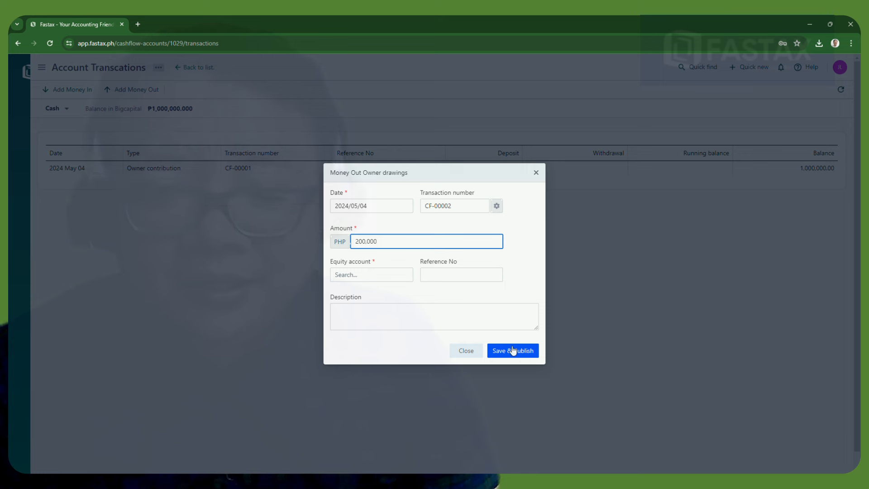
left_click(358, 274)
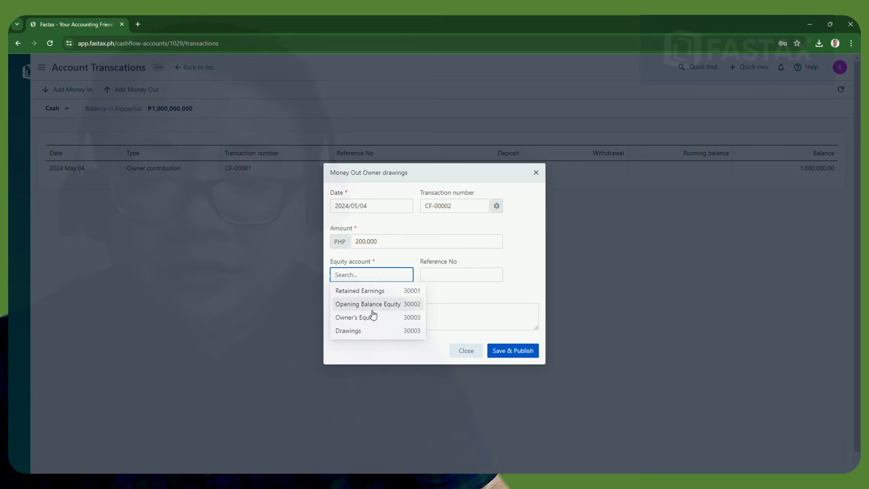
left_click(381, 333)
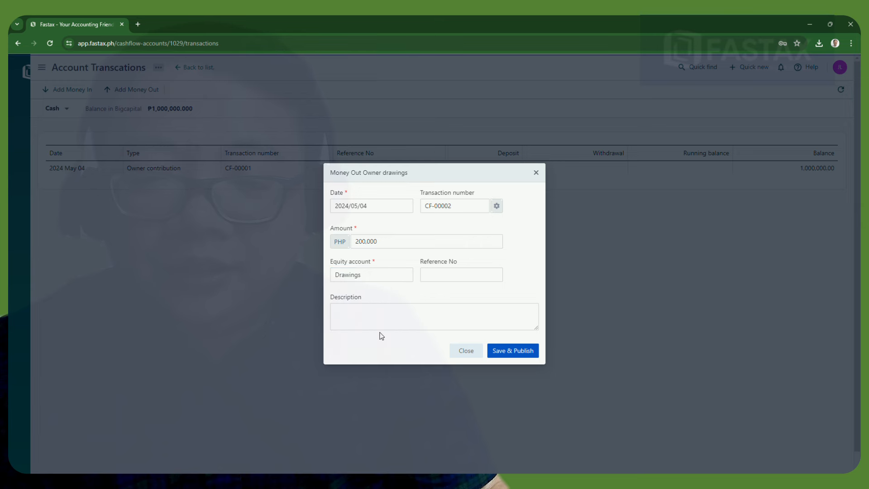
left_click(440, 278)
type("Journal # ")
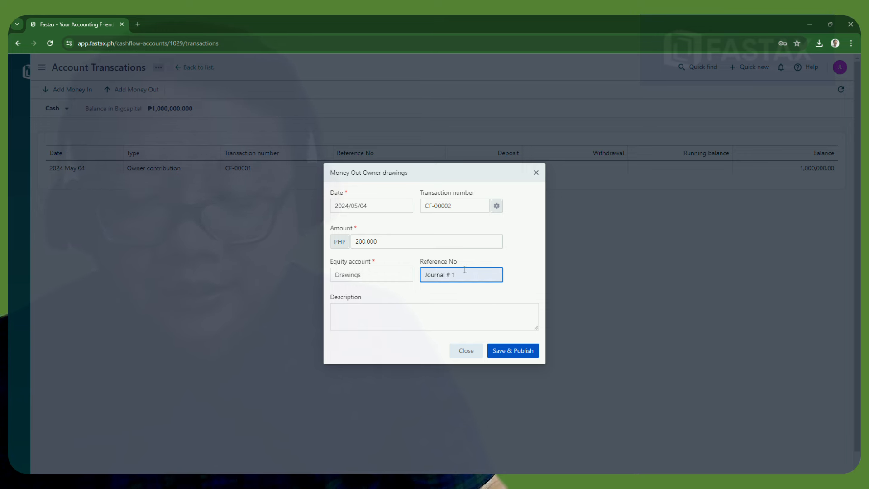
type("2")
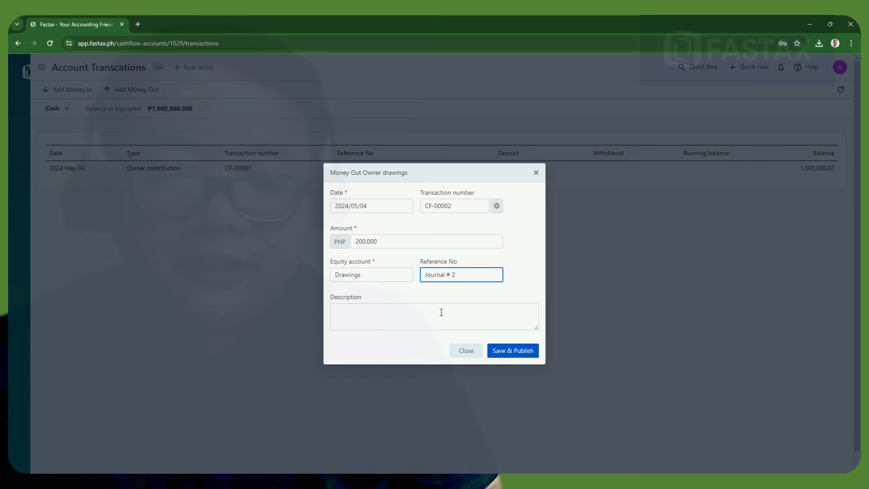
left_click(440, 314)
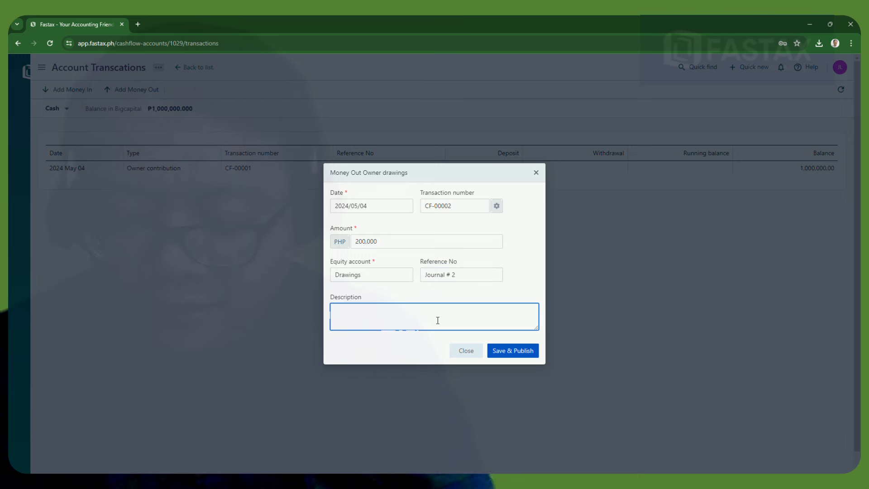
type("Withdr")
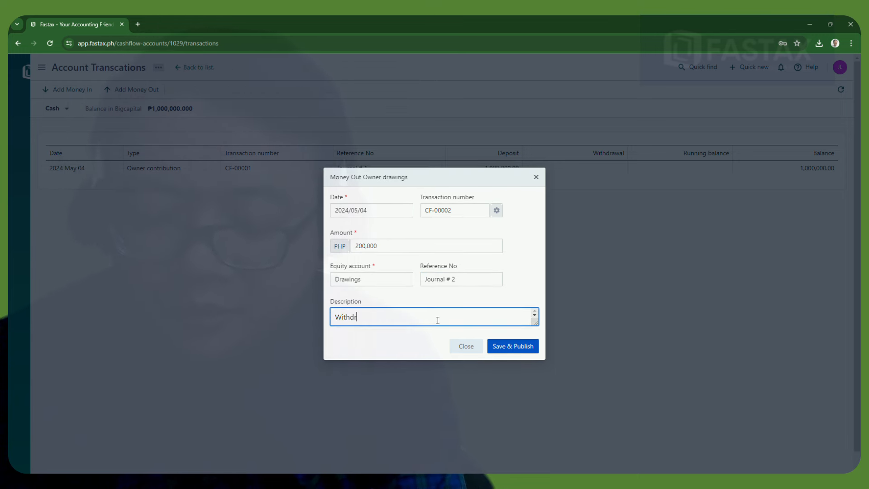
type("awal by the")
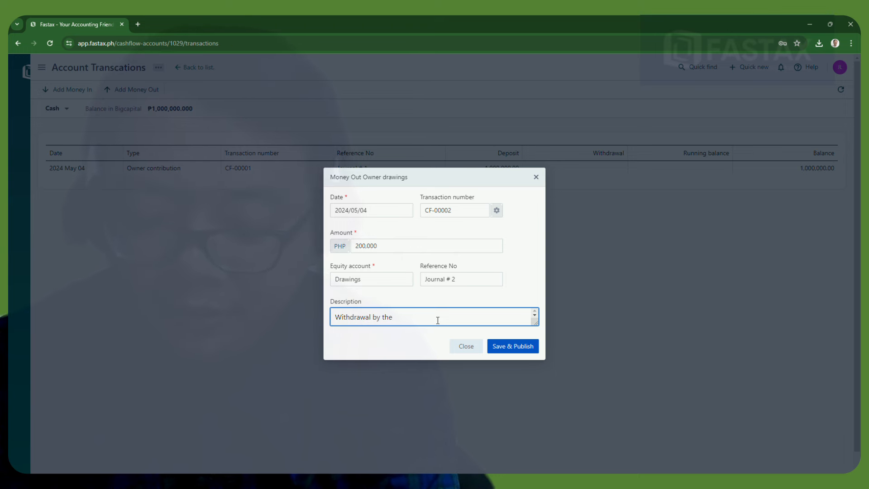
type(" owner")
left_click(514, 348)
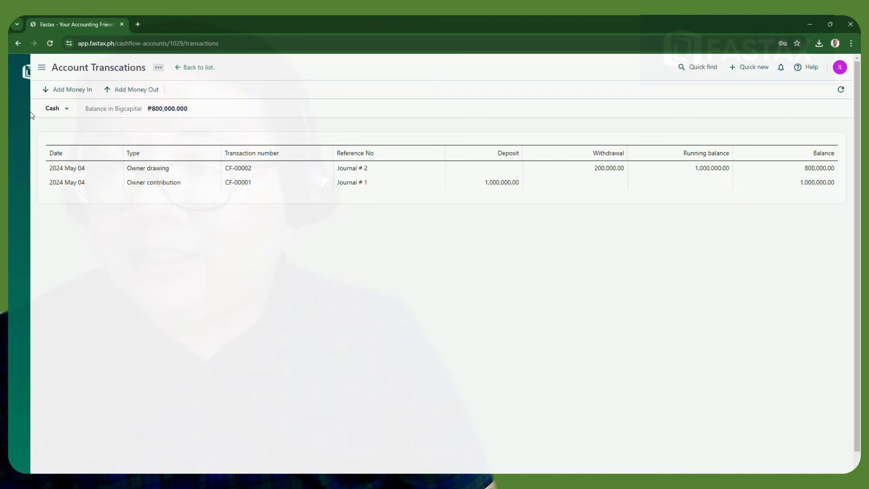
Check the Journal report for CF-00002 debiting Drawings and crediting Cash ₱200,000
mouse_move(57, 118)
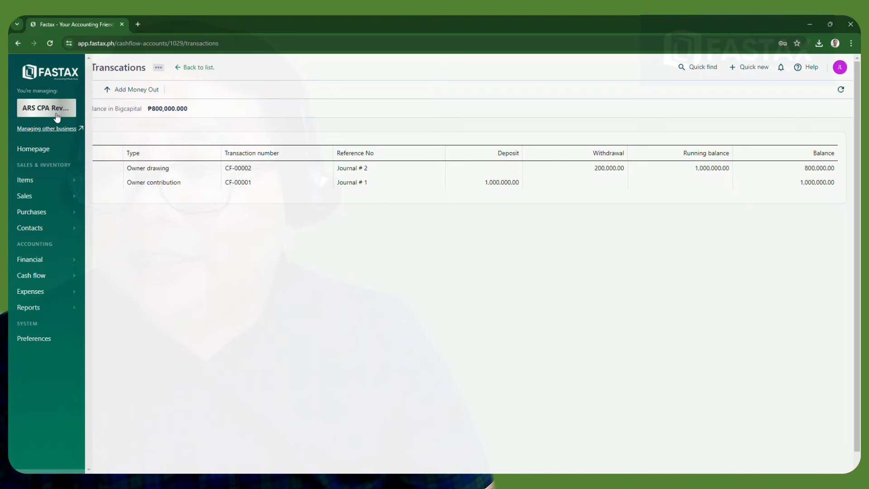
left_click(24, 312)
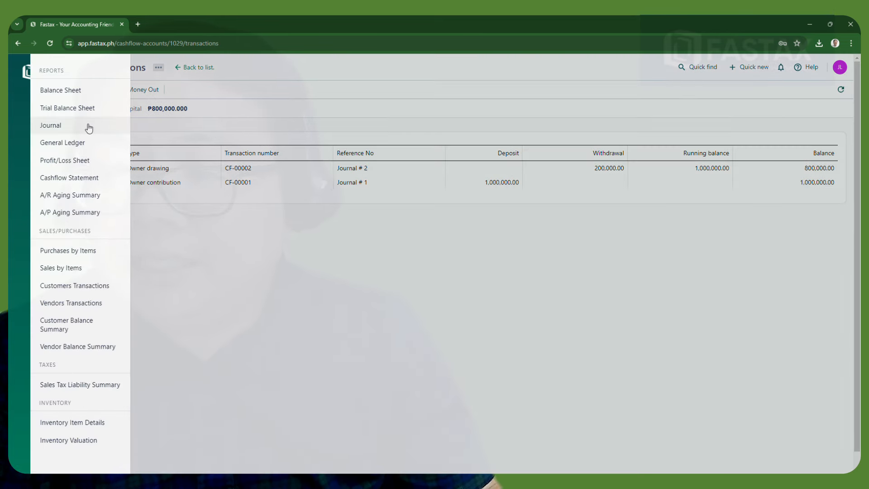
left_click(87, 125)
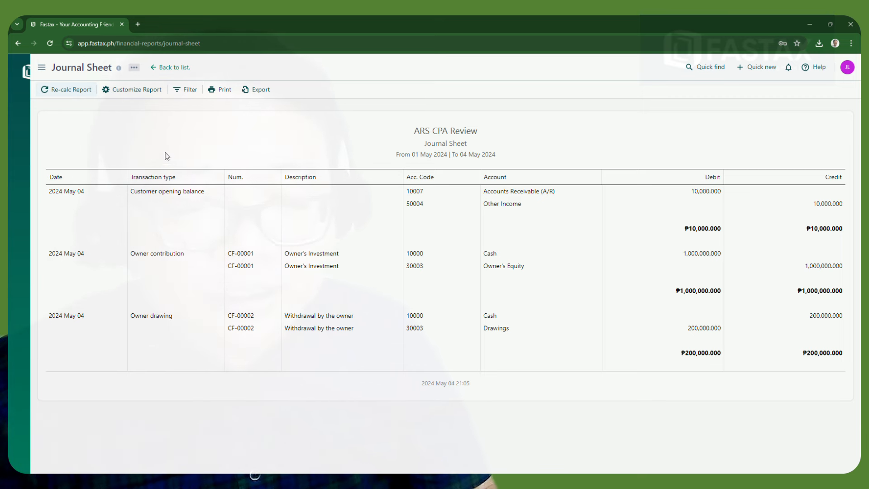
mouse_move(27, 69)
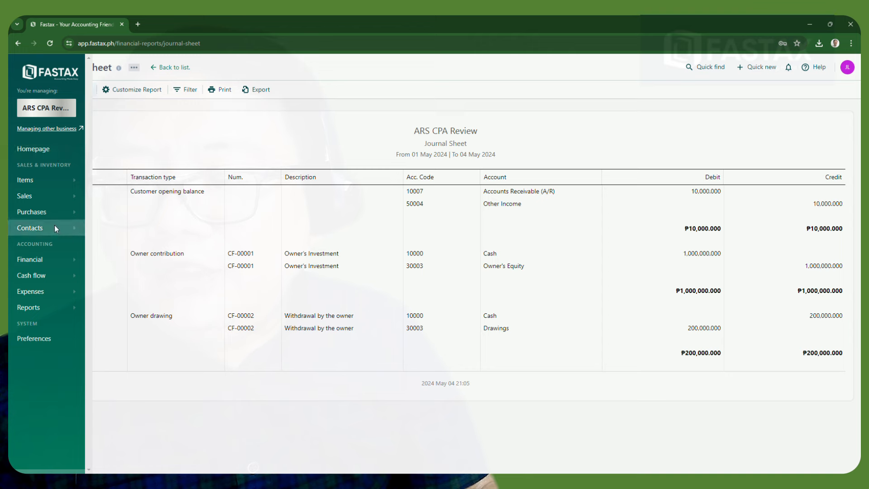
left_click(58, 277)
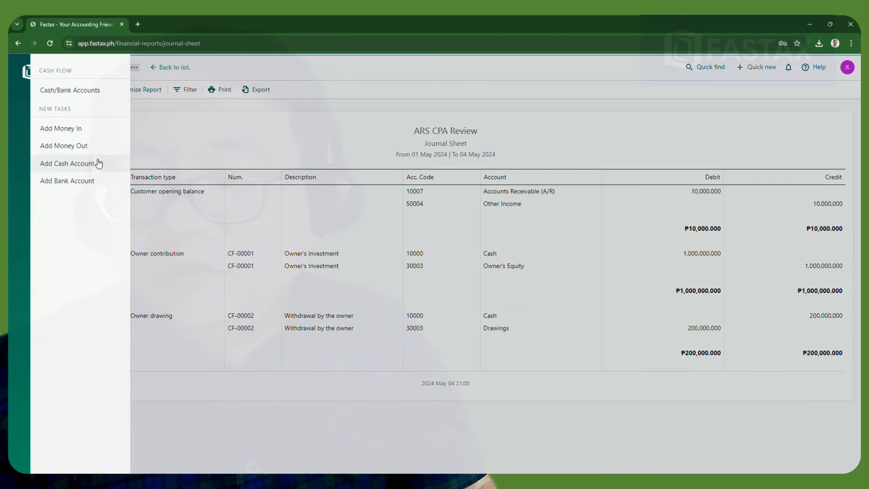
From the Cash account's transactions, start a transfer to another account, which loads a blank page
left_click(76, 90)
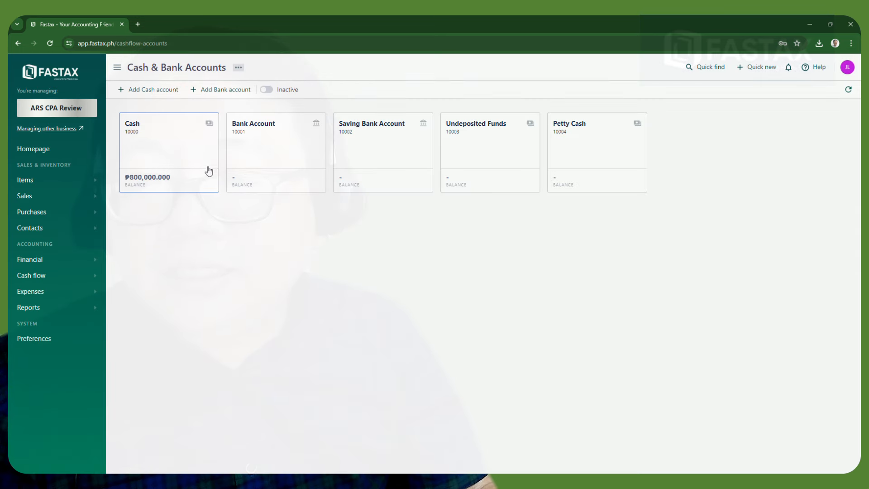
left_click(180, 155)
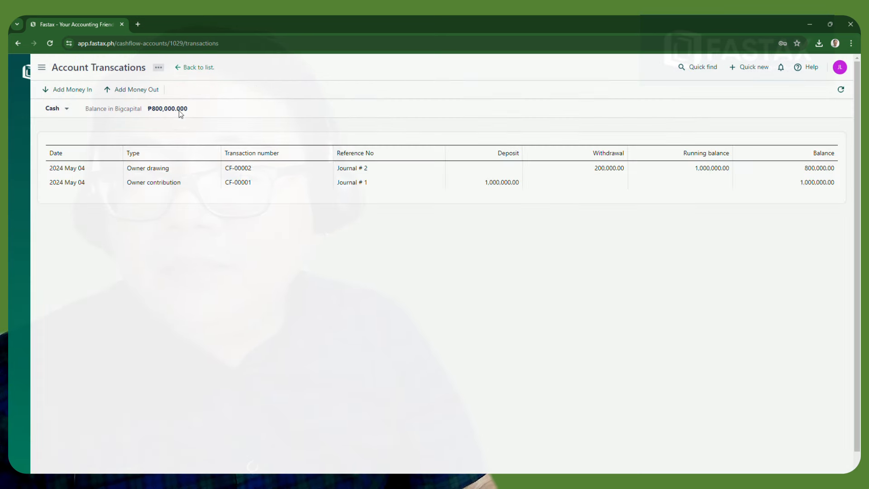
left_click(136, 90)
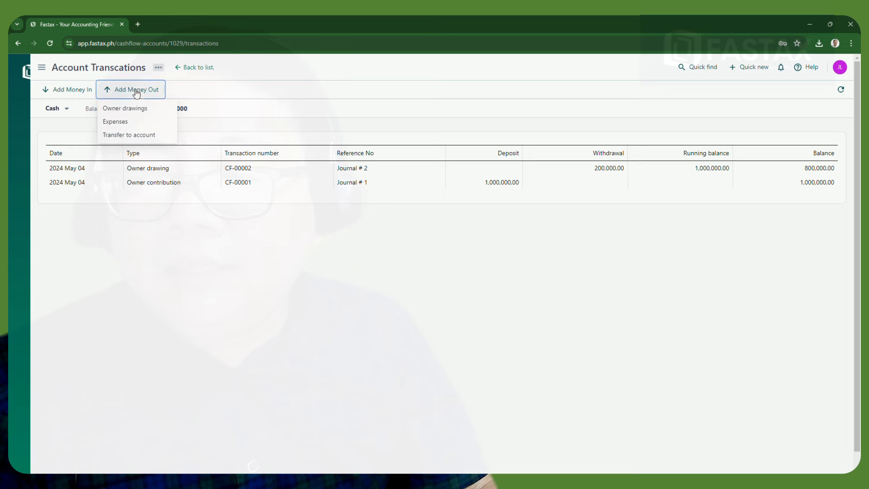
left_click(130, 137)
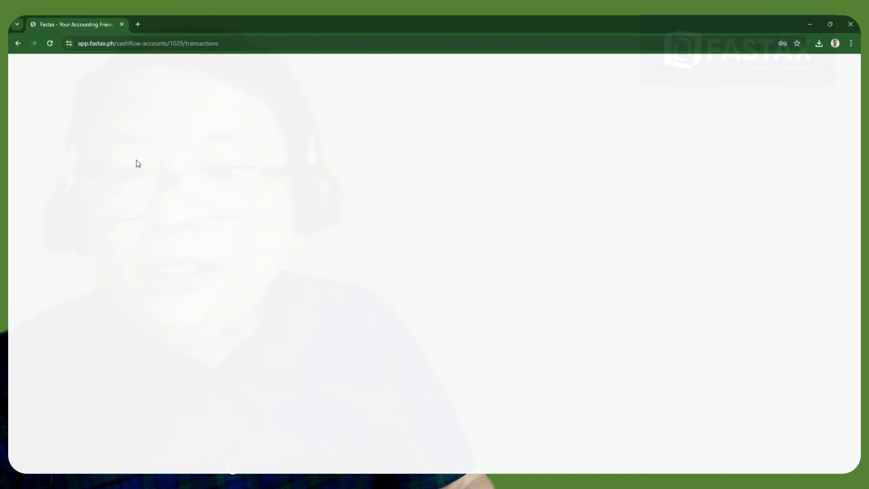
Reload the page, return to the Cash account and bring up the money-out options
left_click(17, 45)
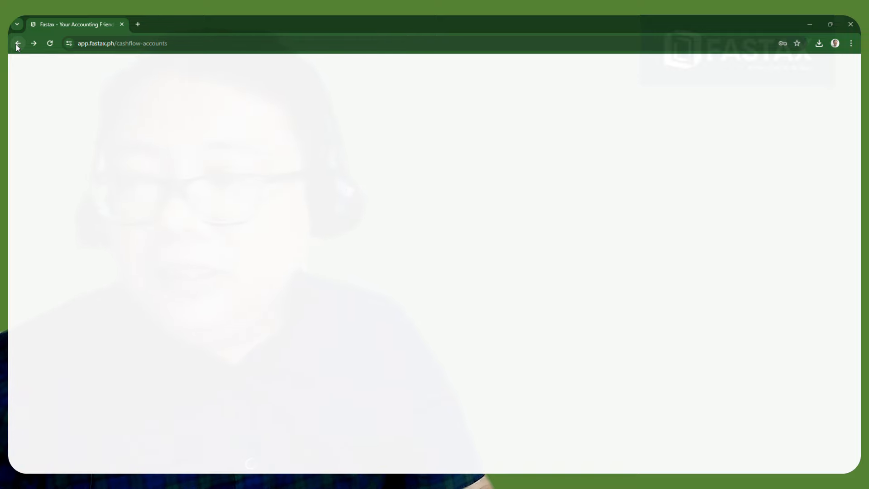
left_click(49, 43)
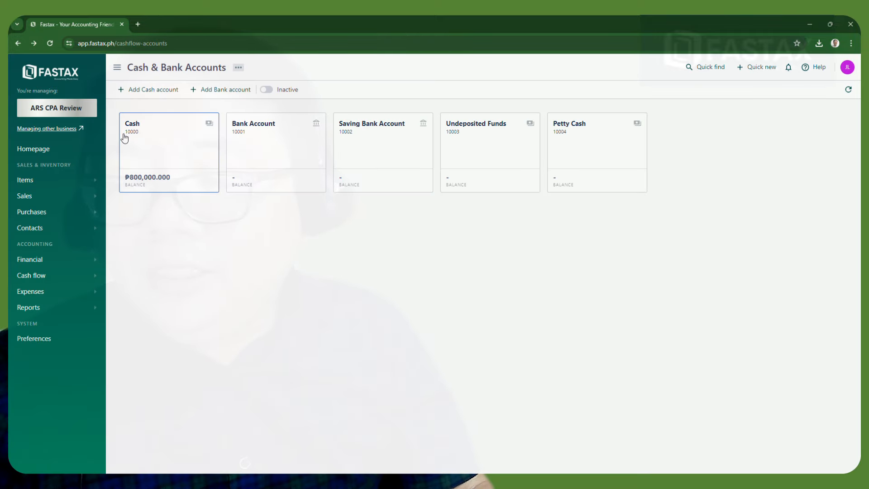
left_click(153, 156)
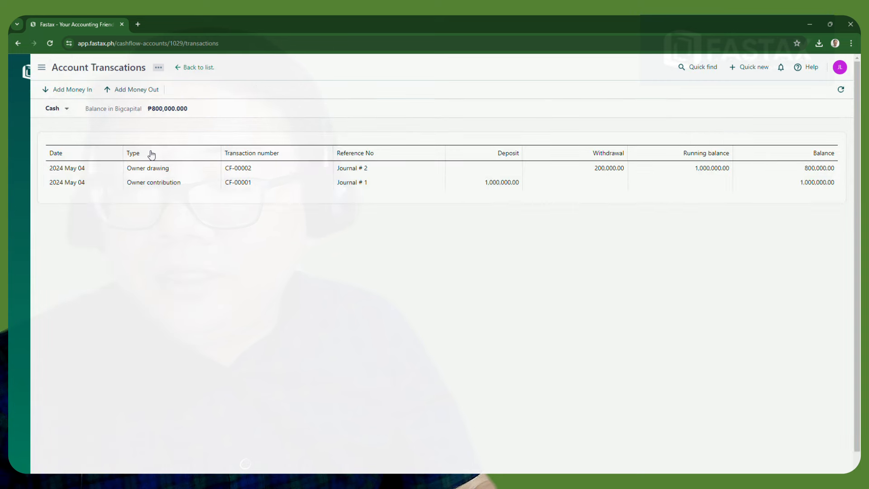
left_click(126, 94)
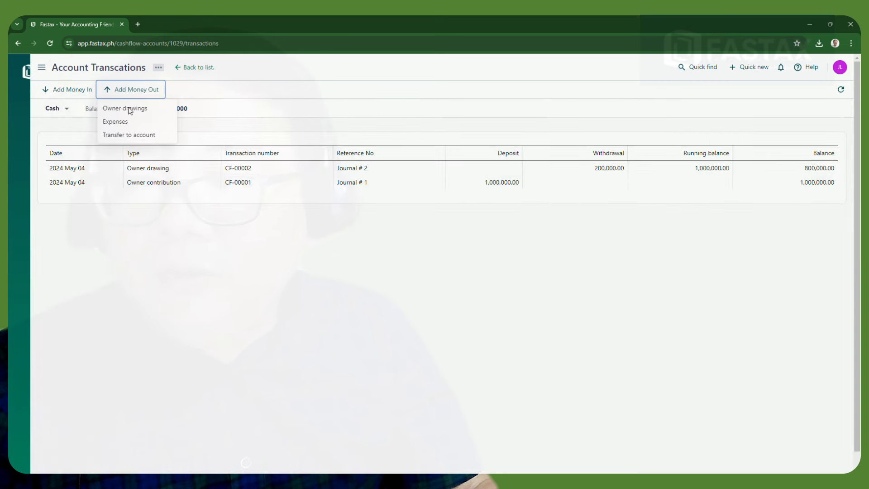
Transfer ₱100,000 from Cash to Bank Account, reference Journal # 3, described 'Transfer to BDO', and publish it
left_click(132, 141)
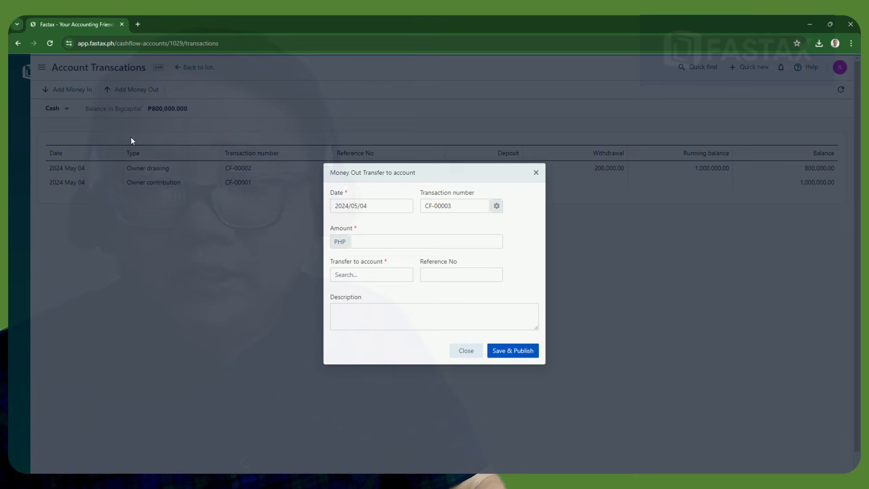
left_click(406, 243)
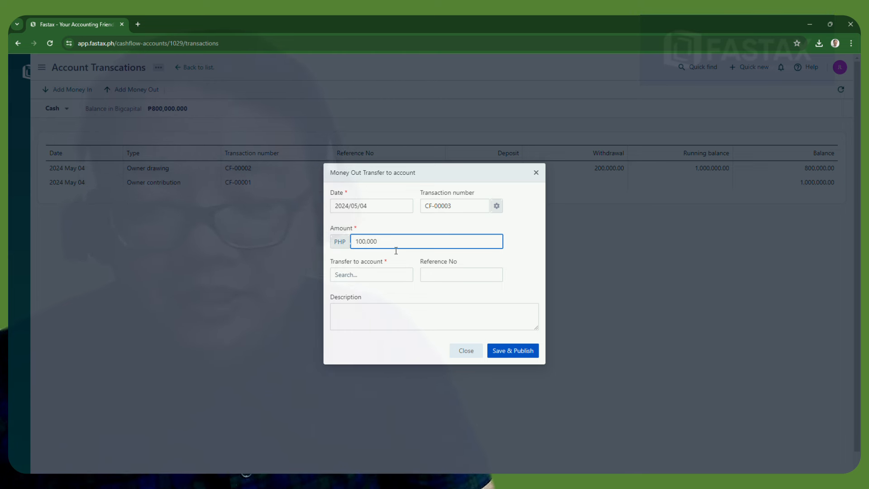
left_click(390, 272)
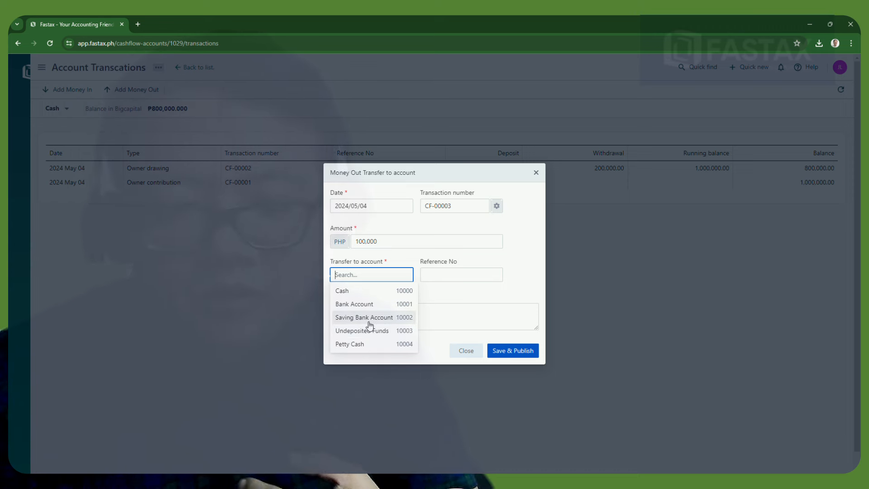
left_click(356, 304)
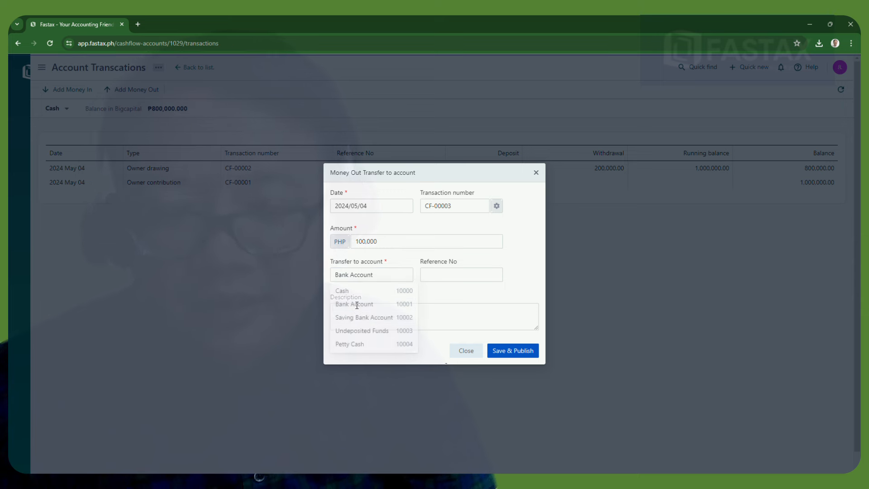
left_click(449, 273)
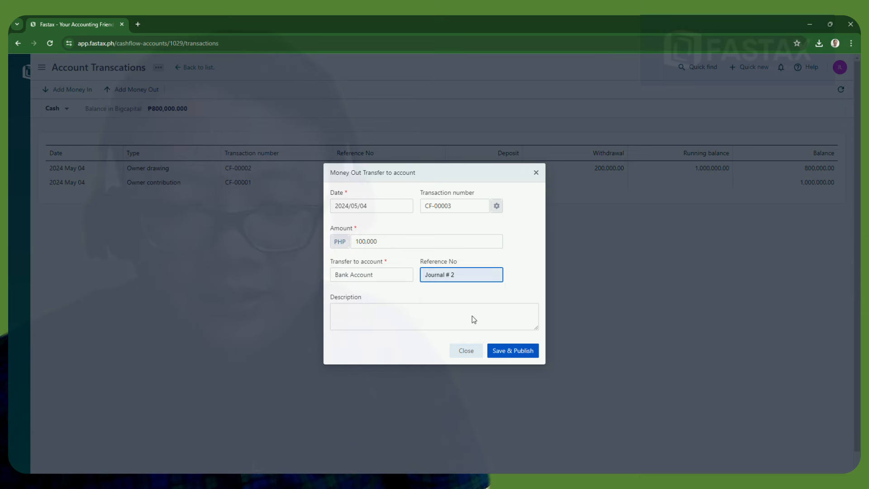
key("BackSpace")
type("3")
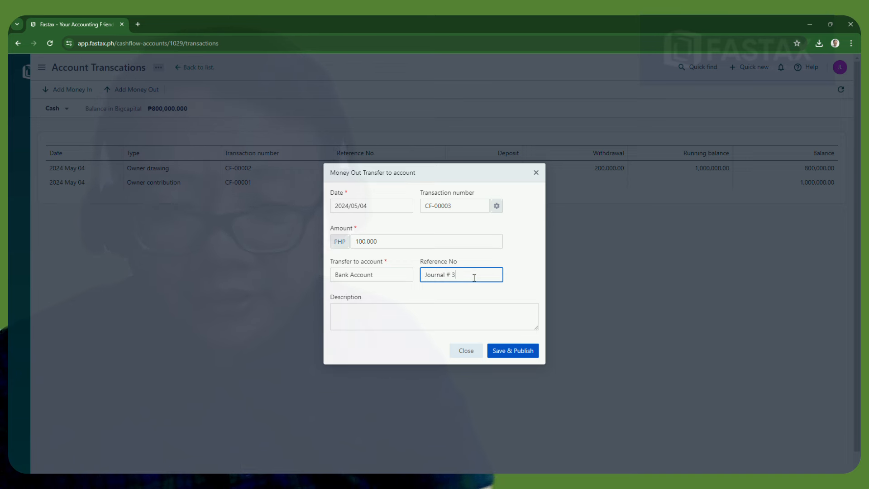
left_click(468, 319)
type("T")
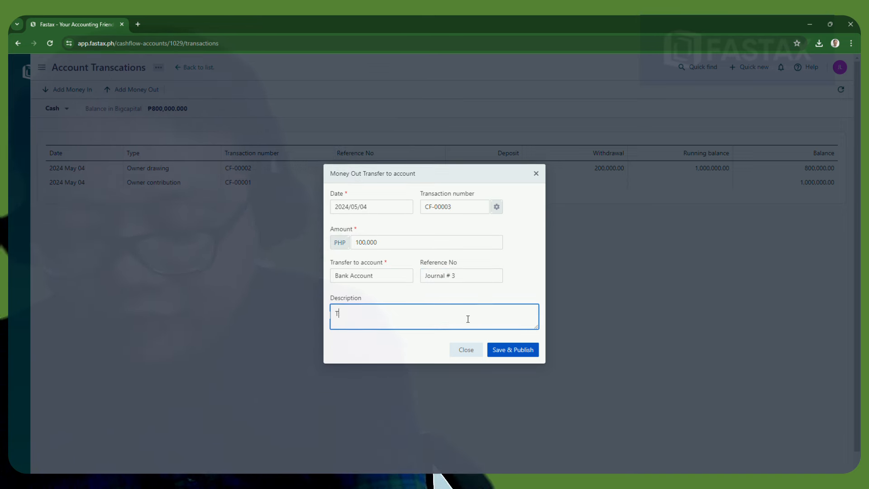
type("ransfer to ")
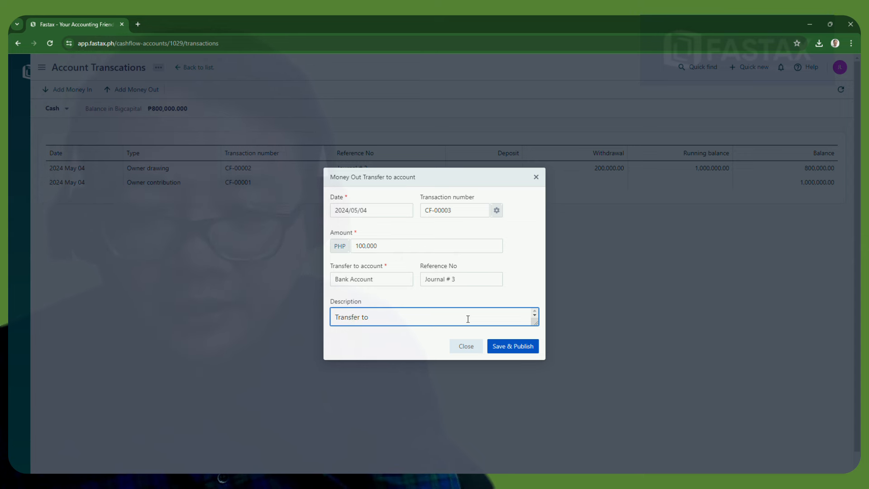
type("BDO")
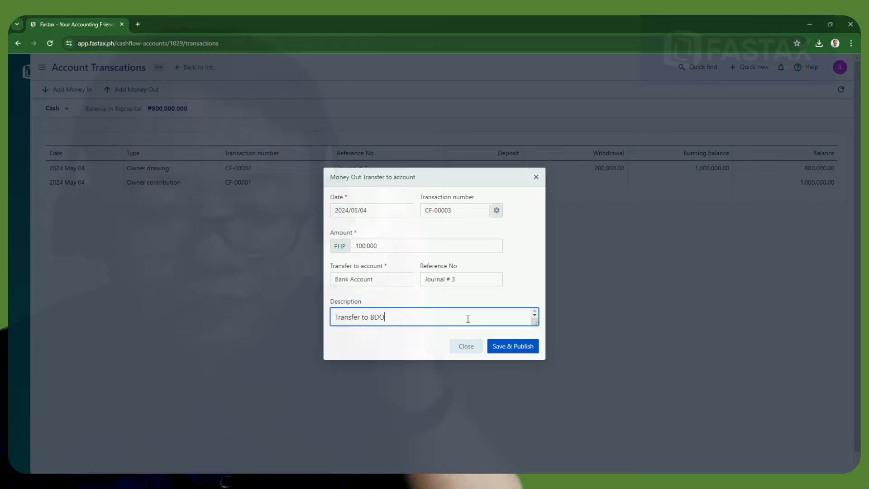
left_click(514, 346)
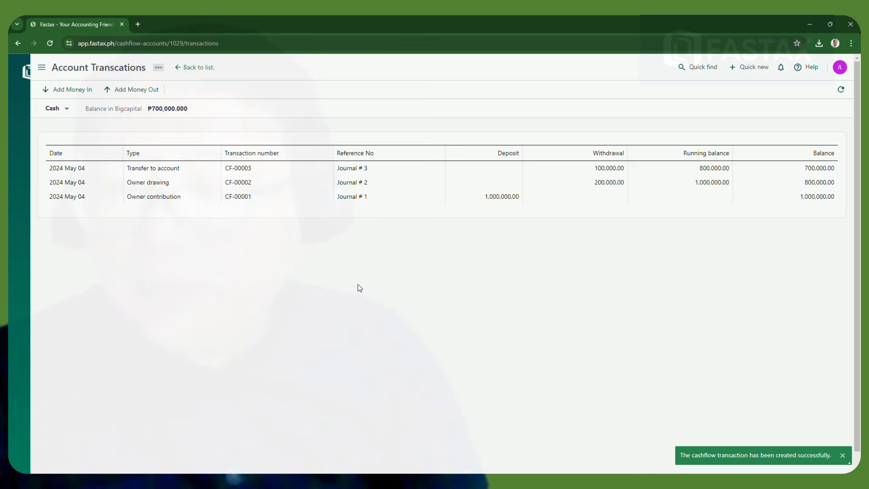
Bring up the Journal Sheet report from the Reports menu
left_click(41, 67)
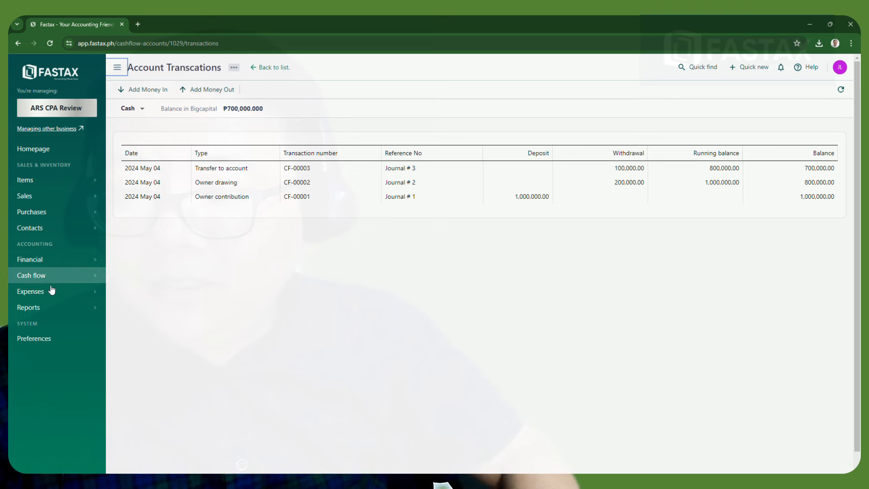
left_click(59, 310)
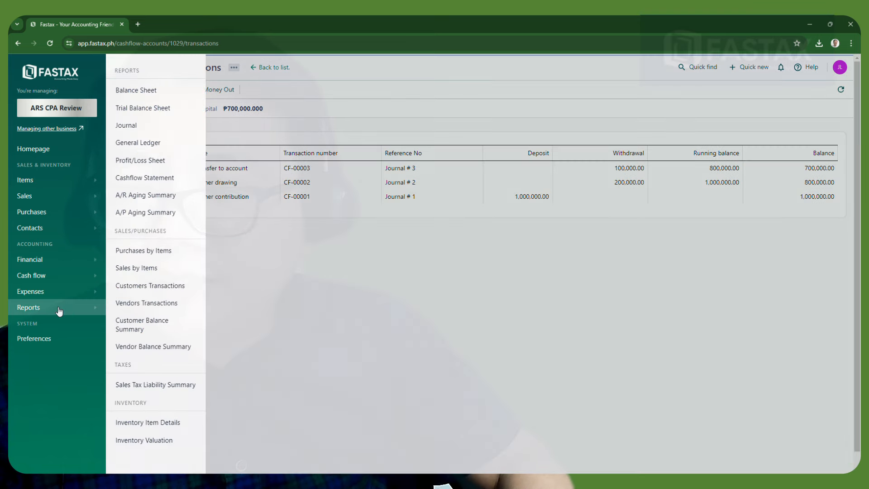
left_click(129, 131)
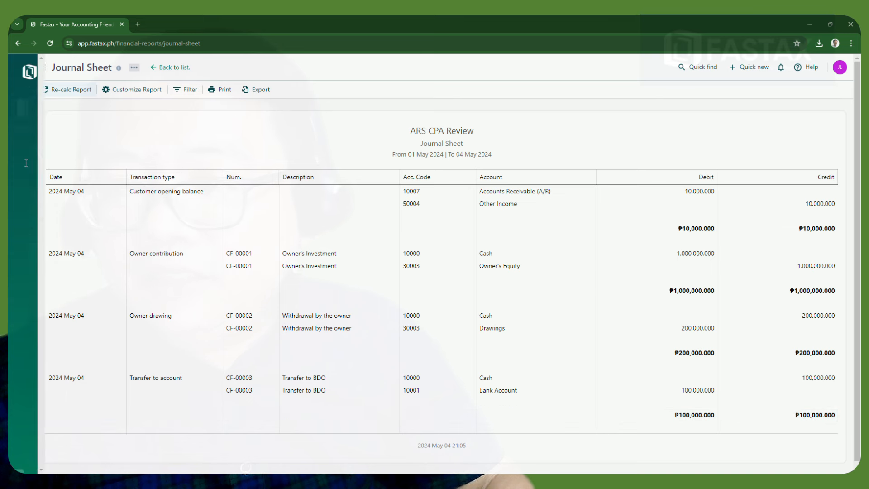
Switch to the Balance Sheet report as of 04 May 2024
mouse_move(43, 88)
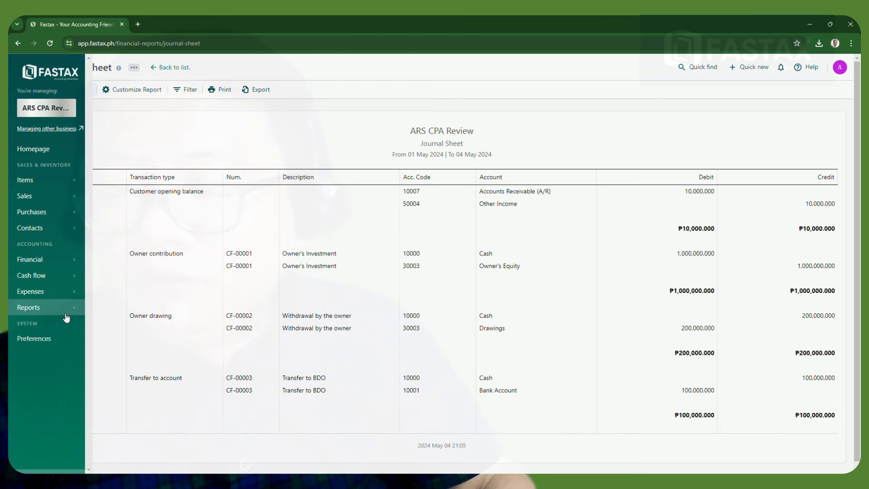
left_click(66, 312)
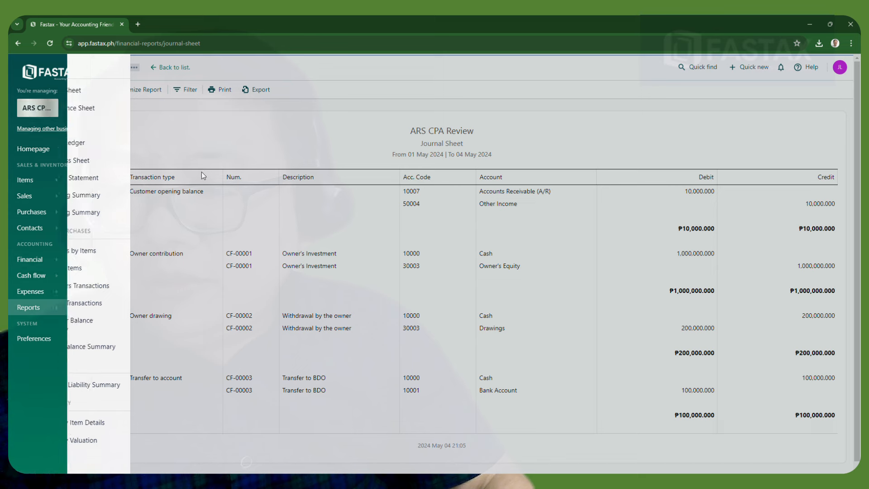
left_click(74, 95)
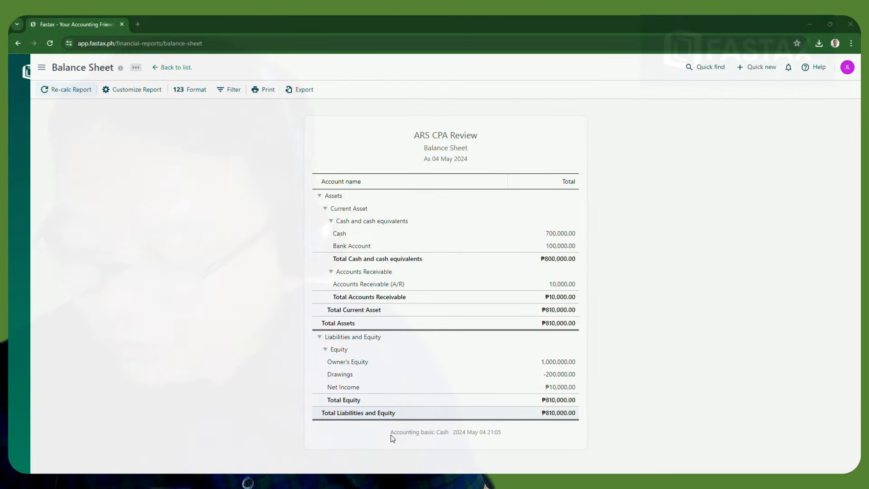
Re-calc the Balance Sheet to show Cash 700,000, Bank Account 100,000, A/R 10,000, totalling ₱810,000
left_click(391, 434)
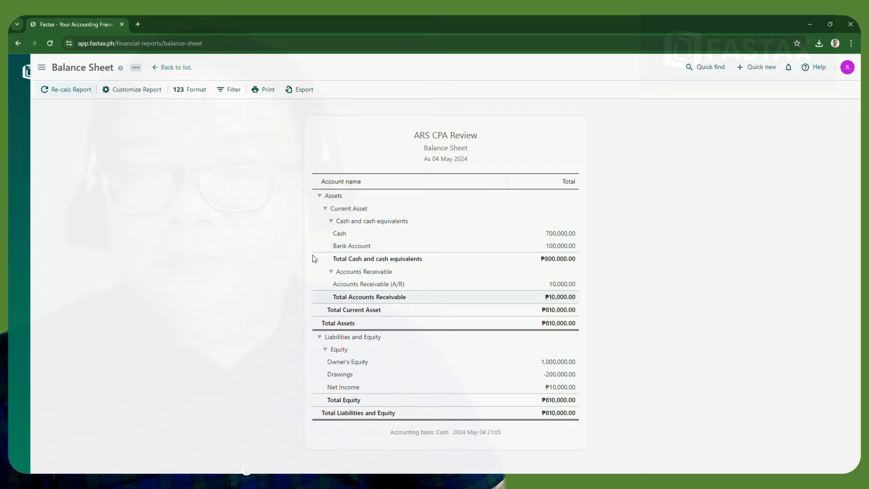
Switch to the Trial Balance Sheet and scroll through its accounts, both sides totalling ₱1,310,000.00
mouse_move(27, 108)
left_click(55, 310)
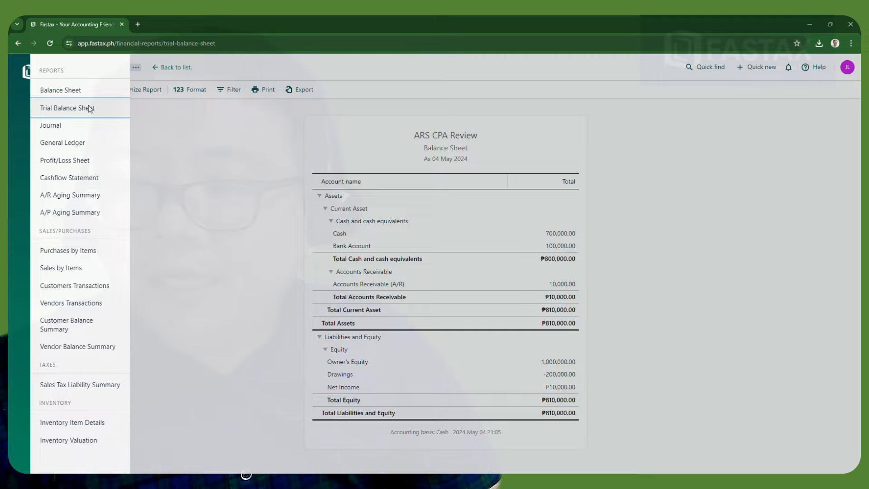
left_click(86, 107)
scroll(489, 239, "down", 3)
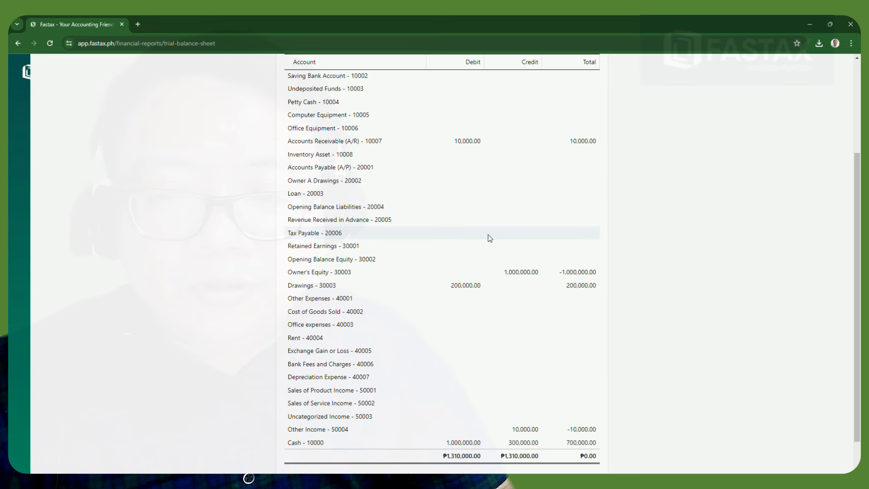
scroll(488, 235, "down", 1)
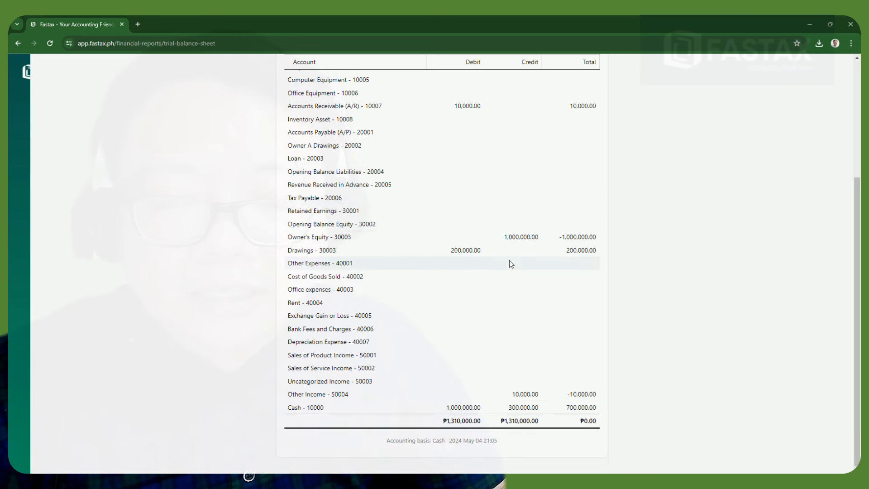
scroll(511, 264, "up", 5)
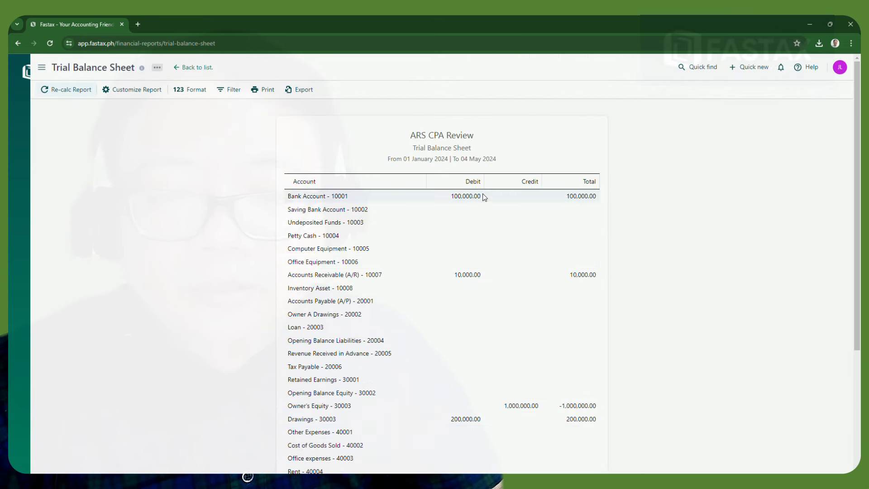
scroll(473, 231, "down", 4)
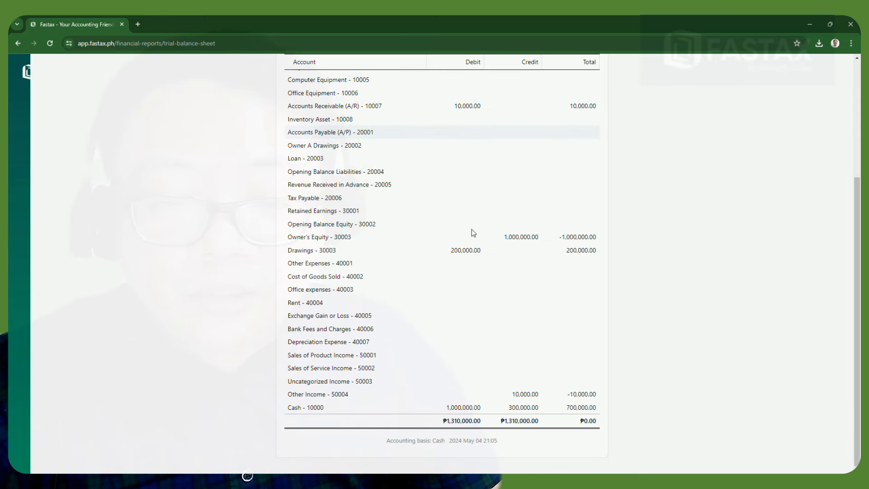
scroll(473, 233, "up", 1)
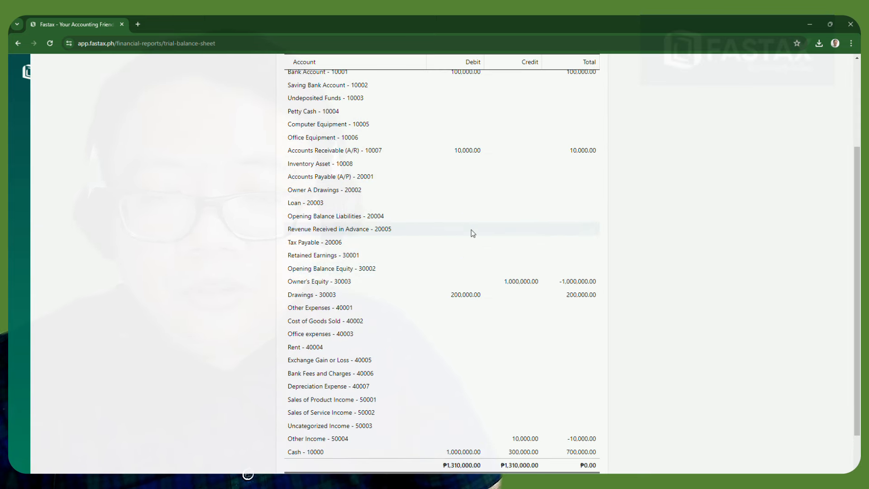
scroll(472, 233, "up", 2)
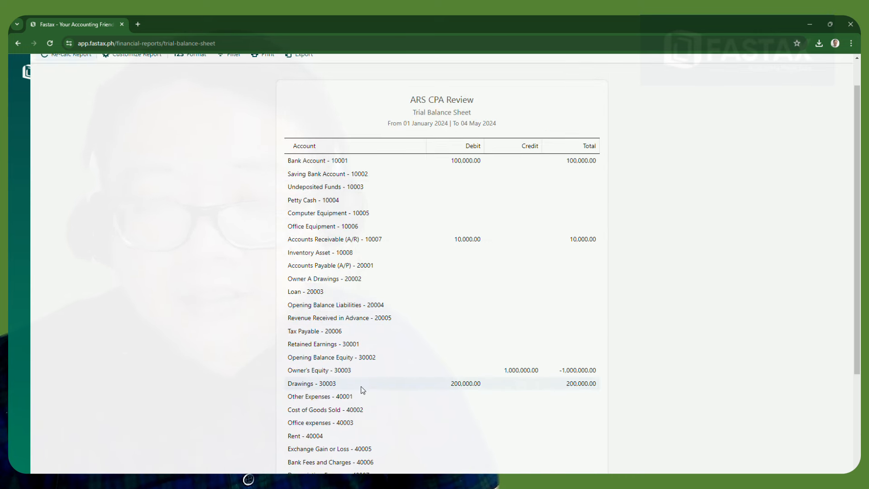
mouse_move(62, 123)
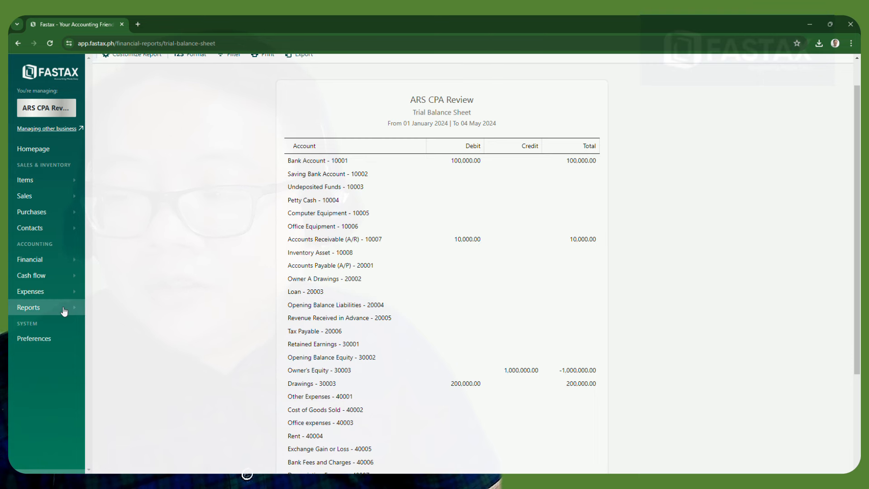
left_click(64, 311)
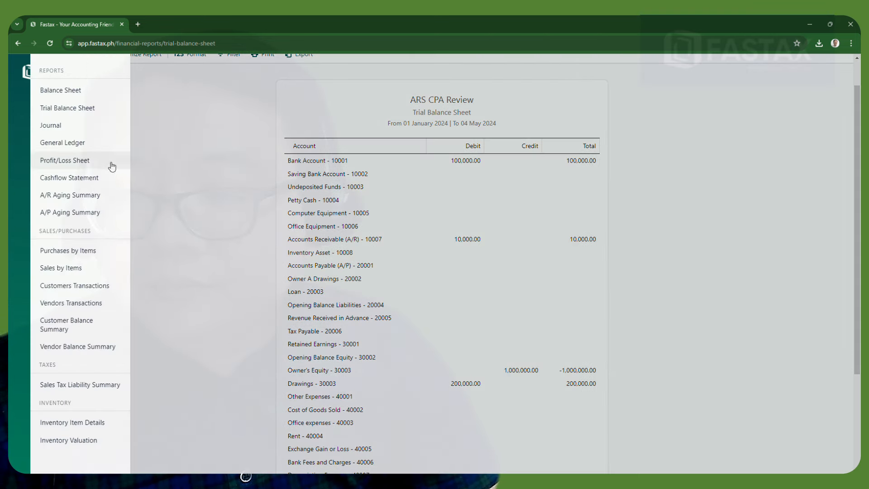
Switch to the Profit/Loss Sheet showing ₱10,000.00 net income, then bring up the Sales options
left_click(79, 164)
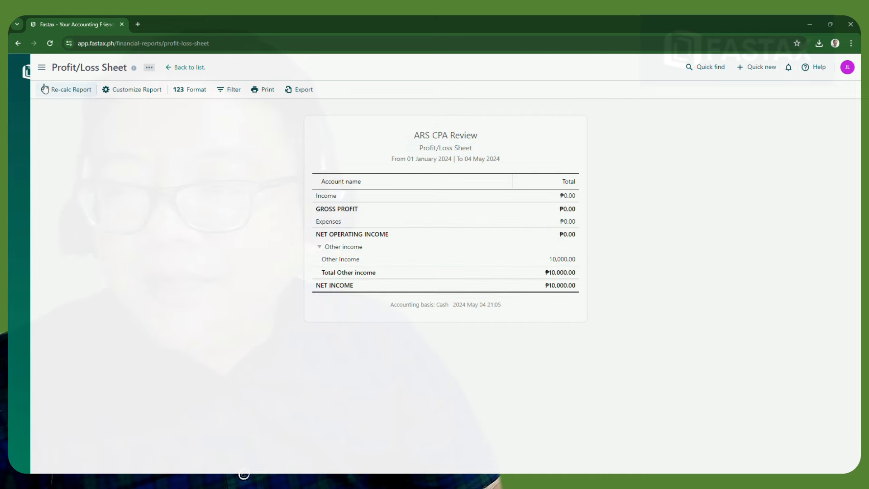
left_click(42, 68)
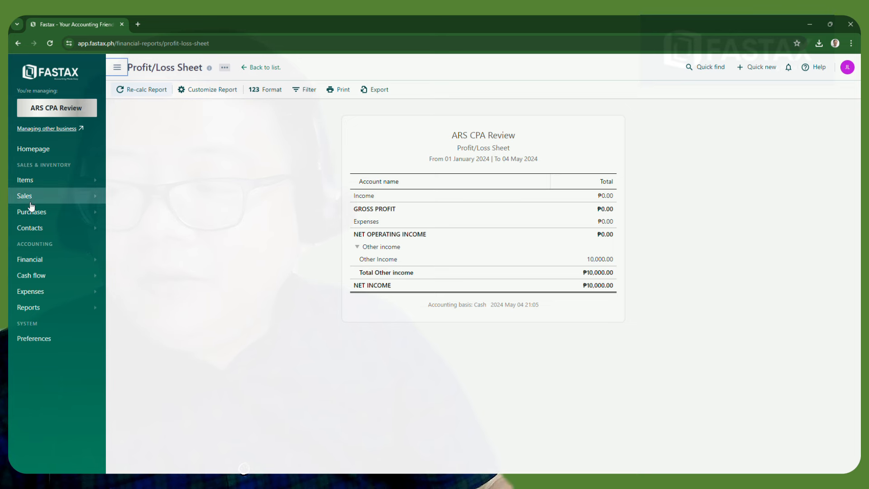
left_click(47, 199)
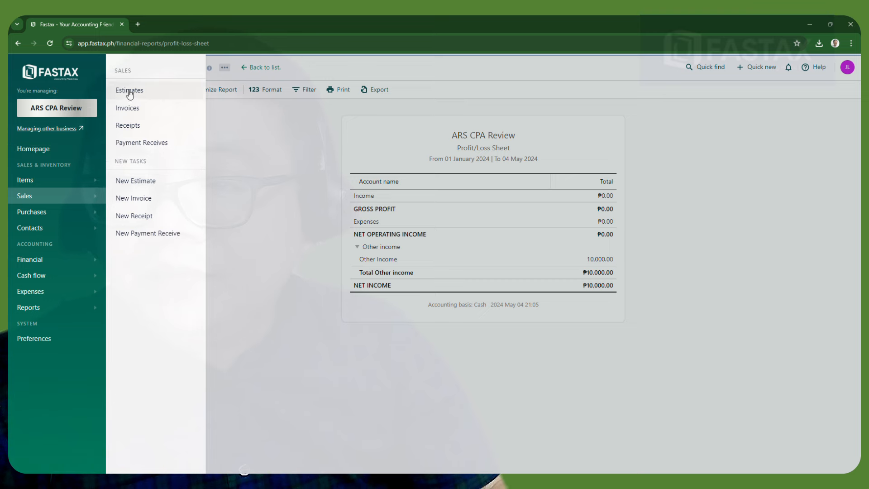
Start a new sales invoice for the chosen customer with reference number Journal # 4
left_click(127, 109)
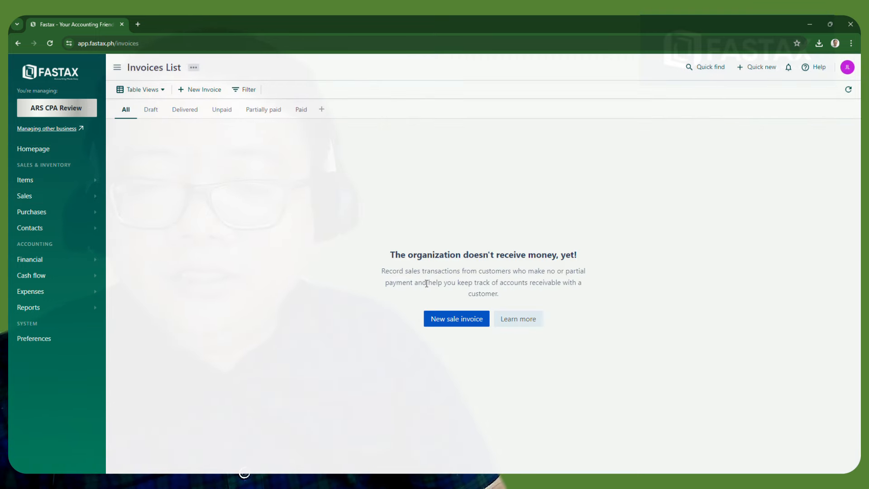
left_click(446, 322)
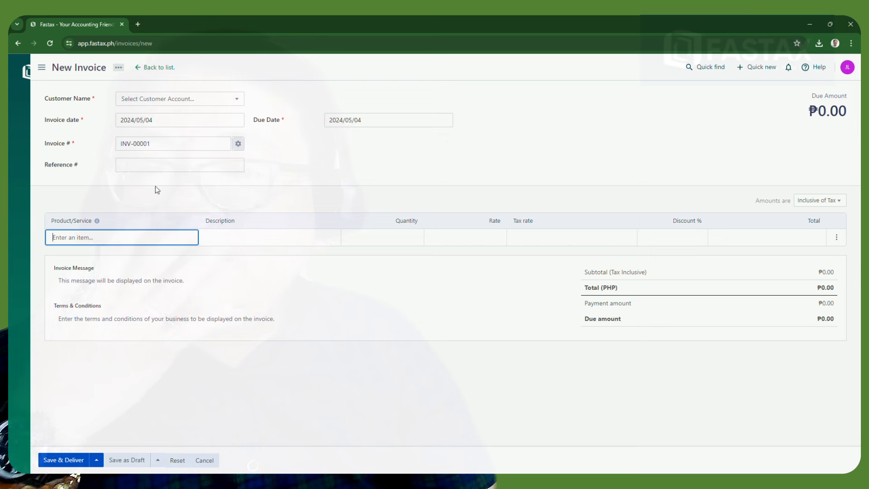
left_click(219, 99)
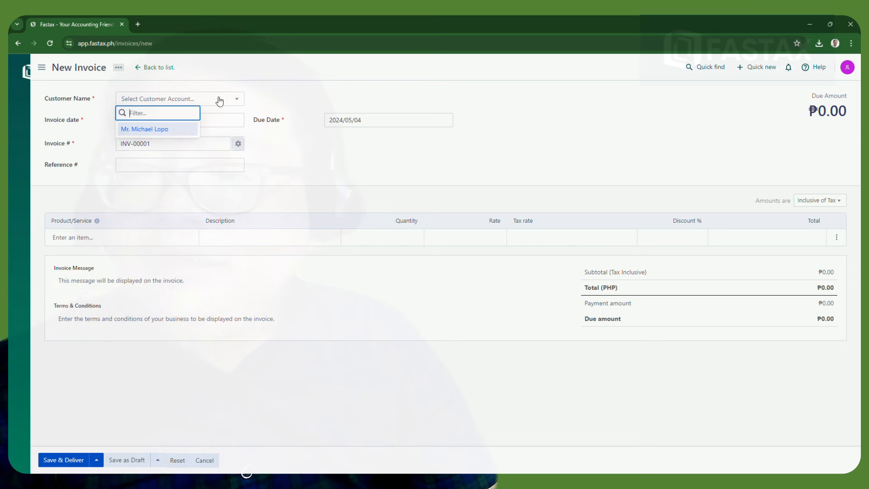
left_click(157, 129)
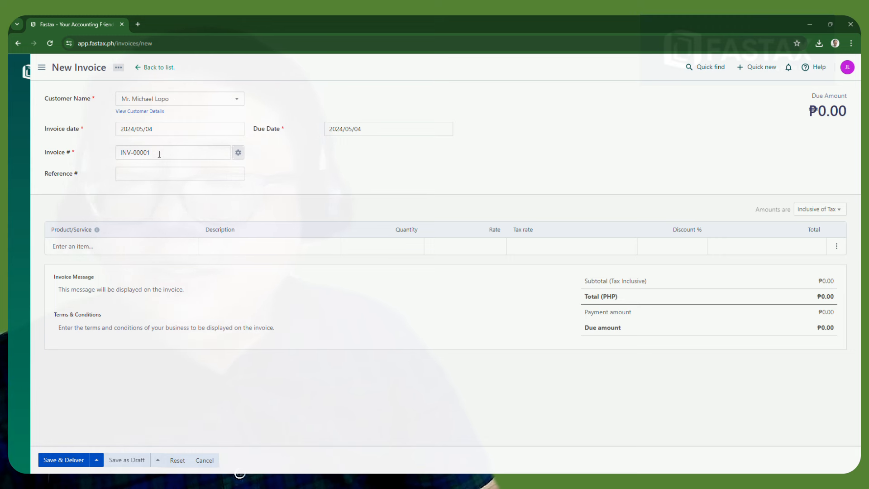
left_click(142, 175)
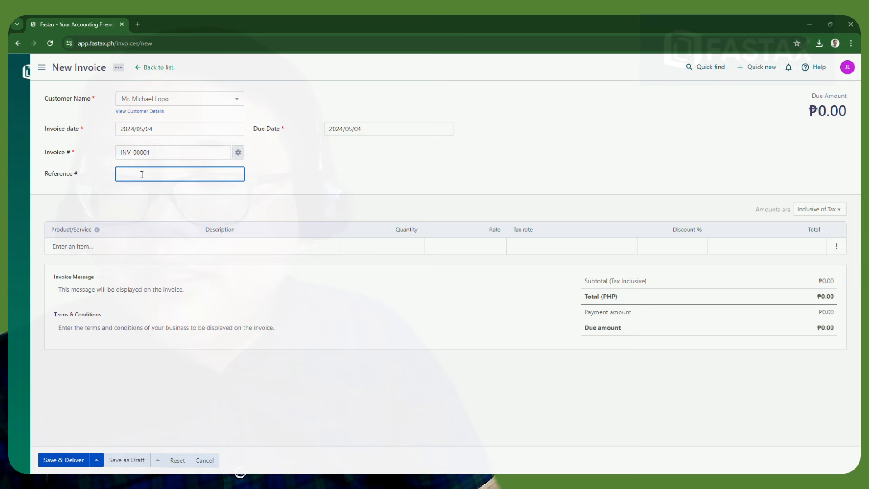
type("Journal # 3")
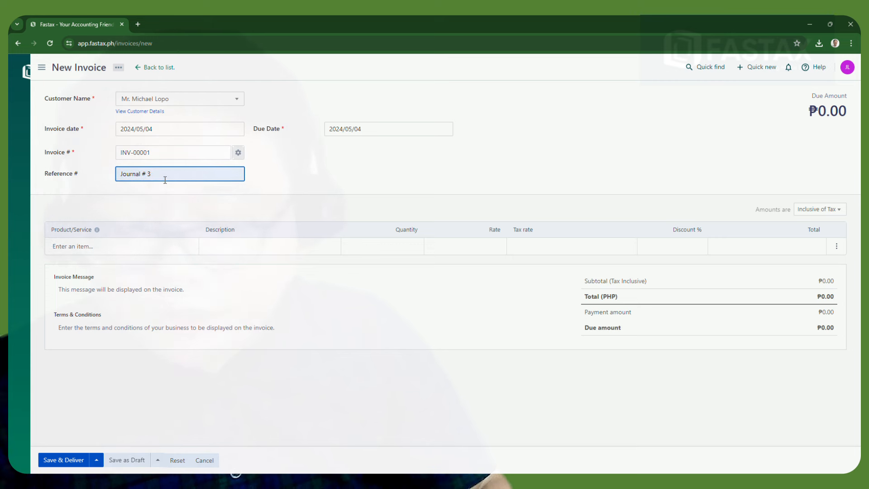
key("BackSpace")
type("4")
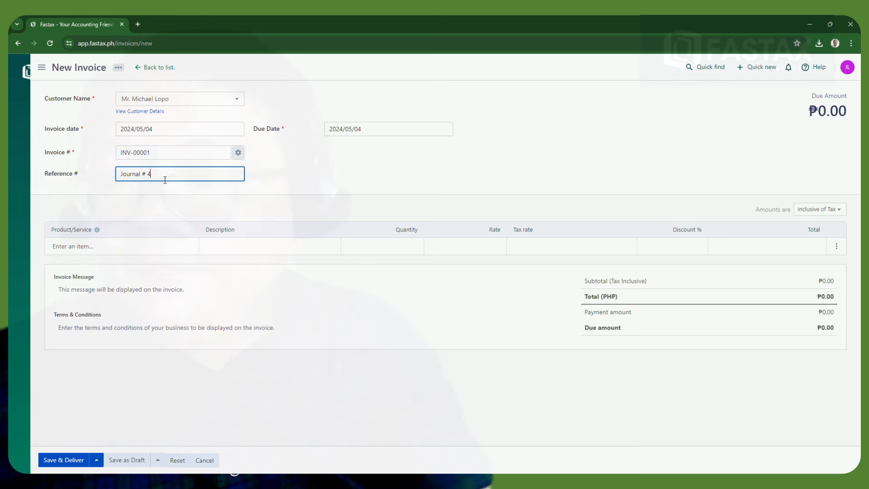
Enter Tuition Fees as the first line's product and create it as a new item
left_click(131, 248)
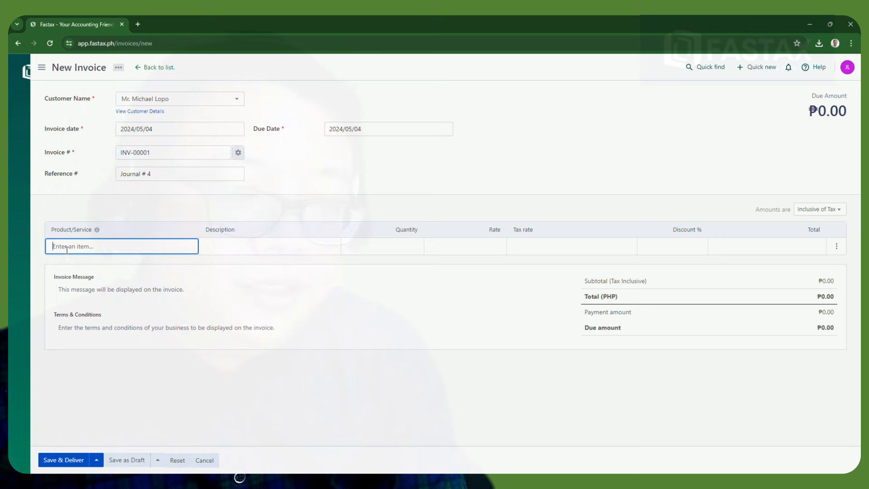
type("Sio")
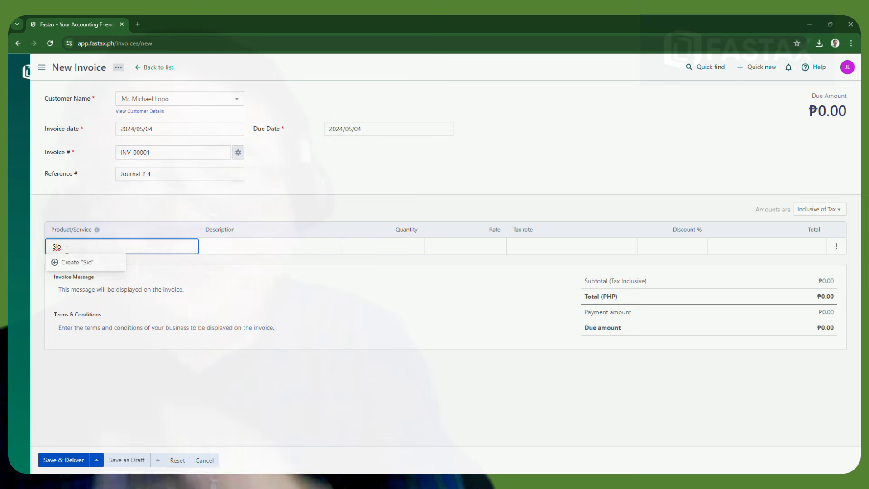
key("BackSpace")
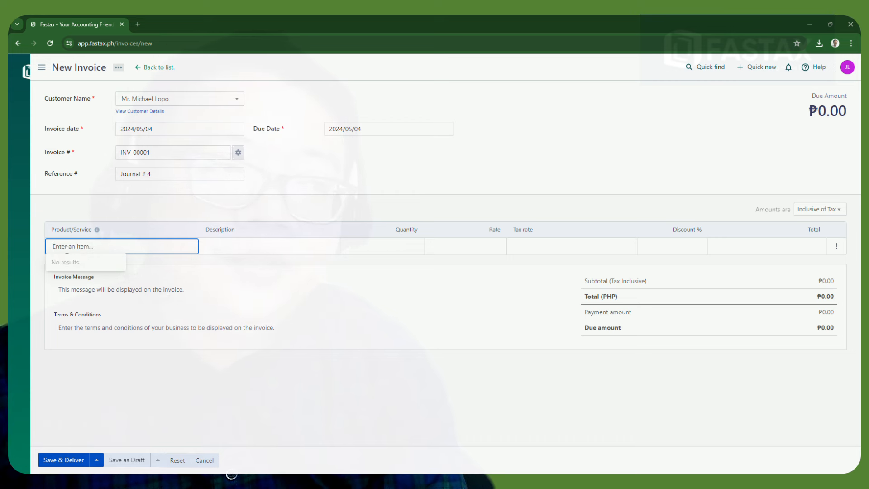
type("Tuit")
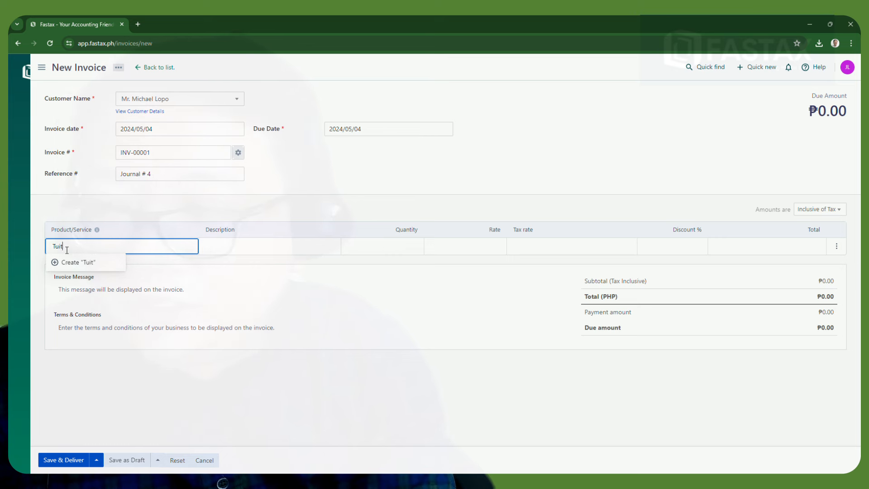
type("ion Fees")
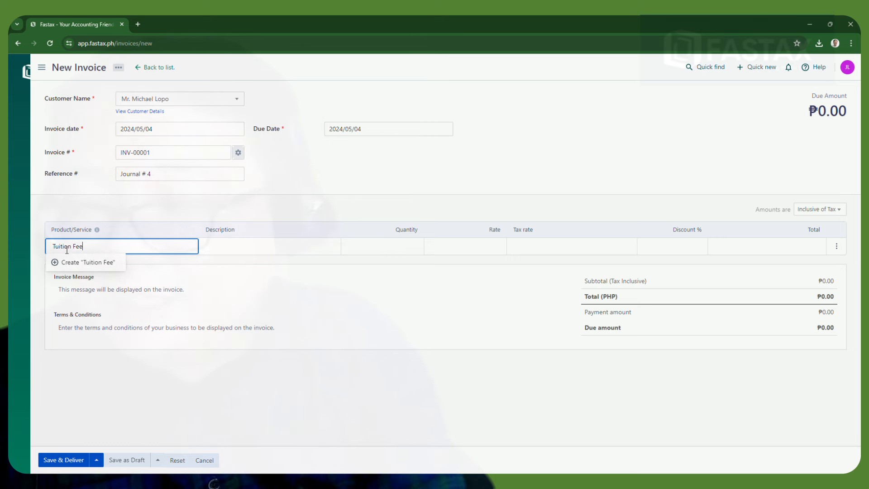
left_click(59, 261)
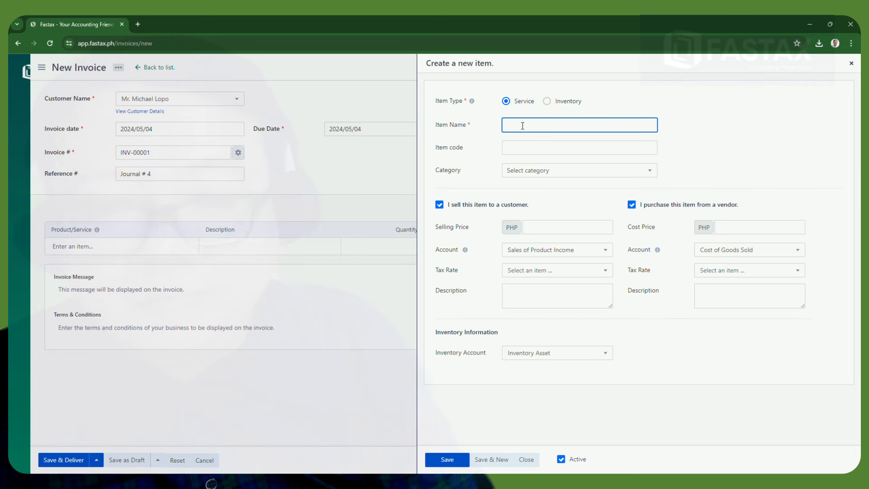
Name the service item Tuition Fee, with code 30004, selling price 16,000 and cost price 8,000
type("T")
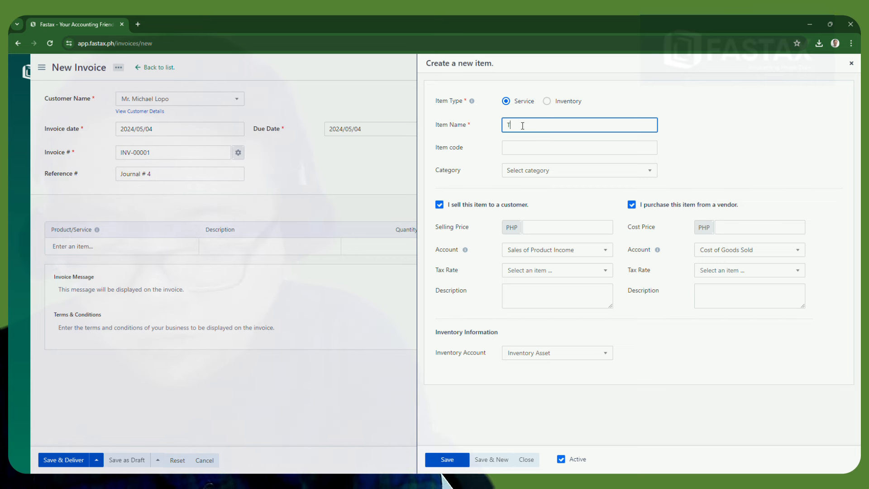
type("uition ")
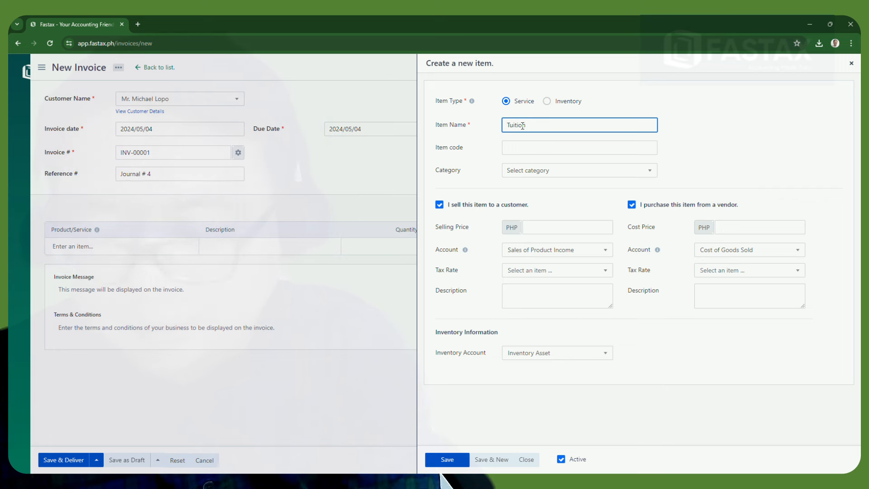
type("Fee")
left_click(533, 149)
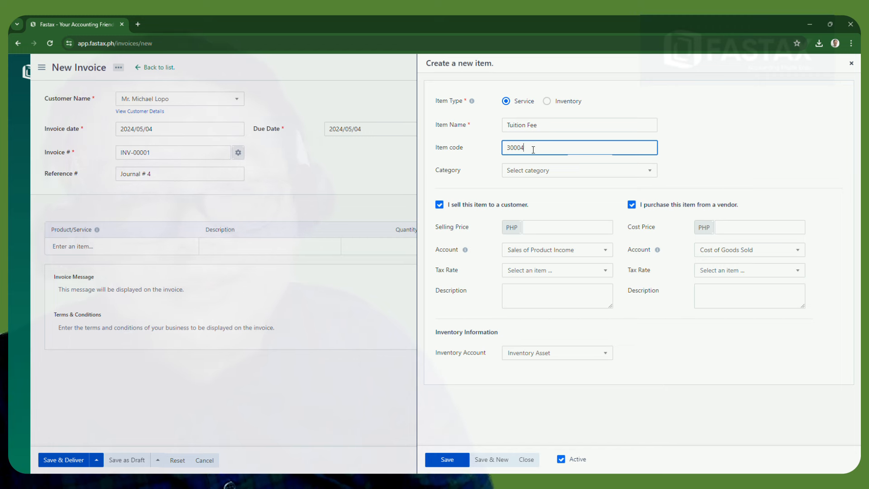
left_click(548, 181)
left_click(548, 176)
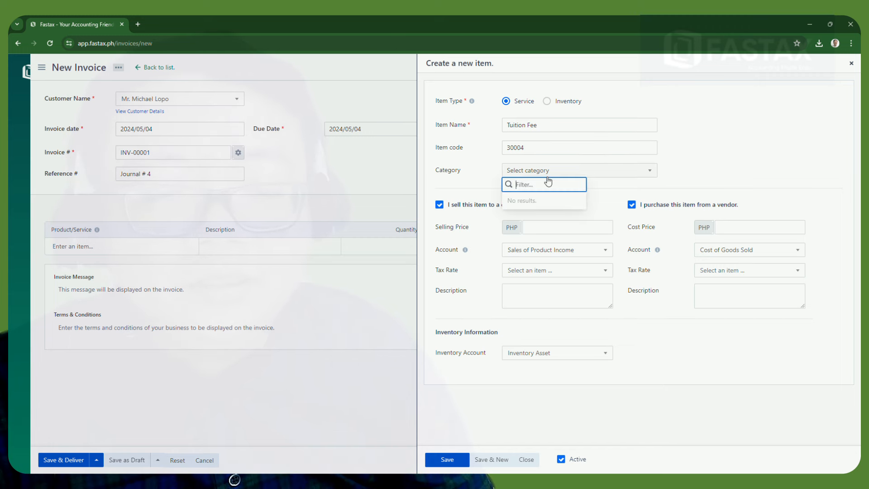
left_click(731, 154)
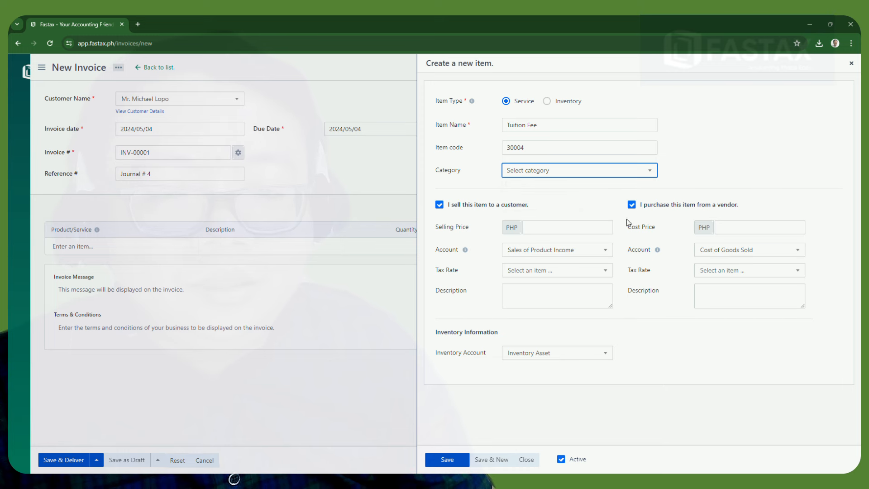
left_click(566, 231)
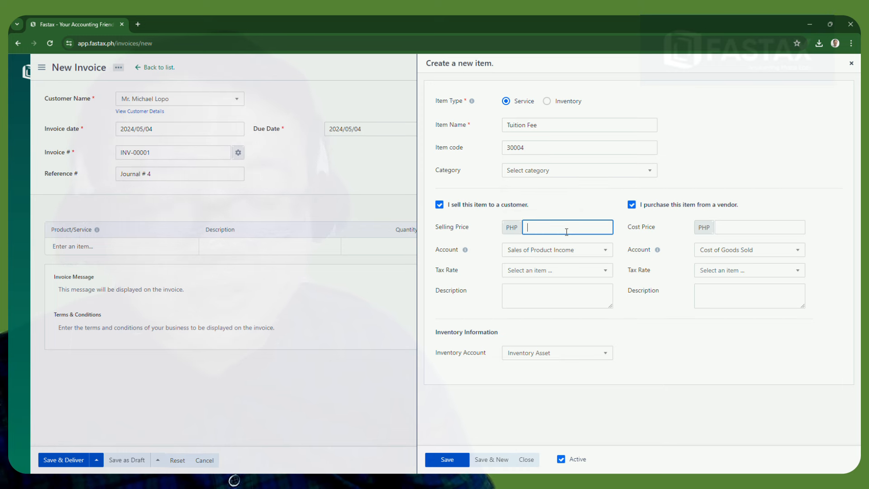
type("16")
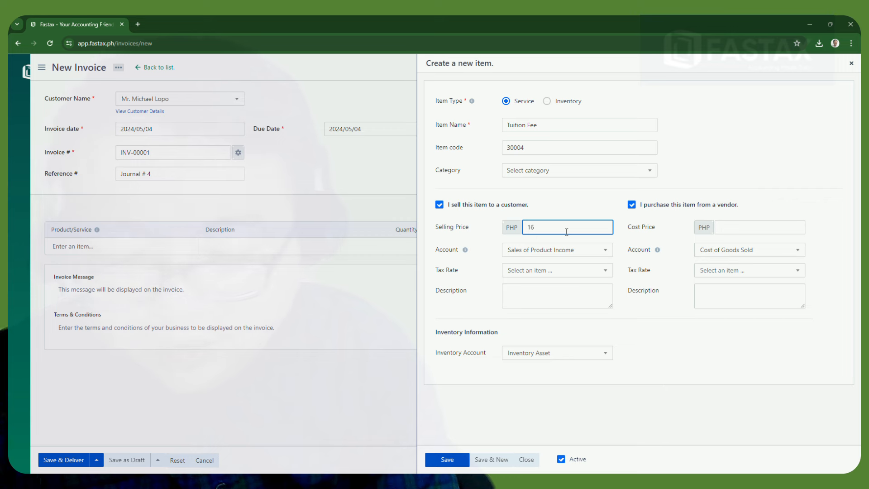
type(",000")
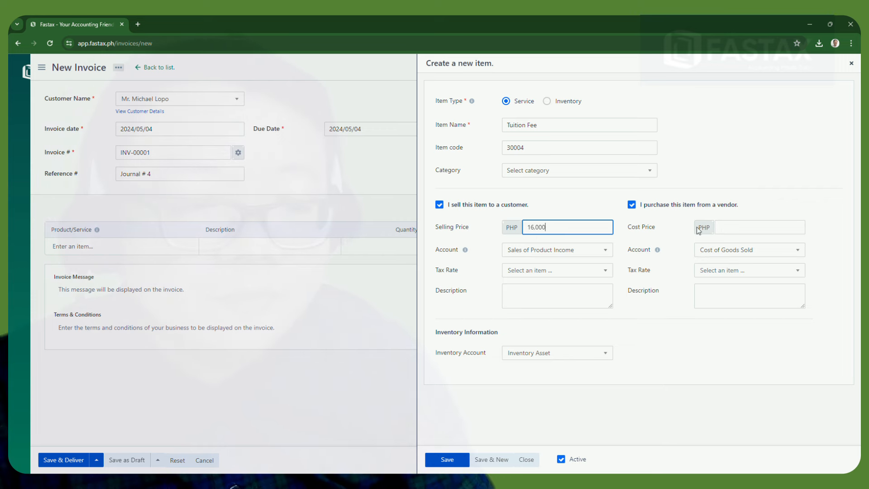
left_click(742, 227)
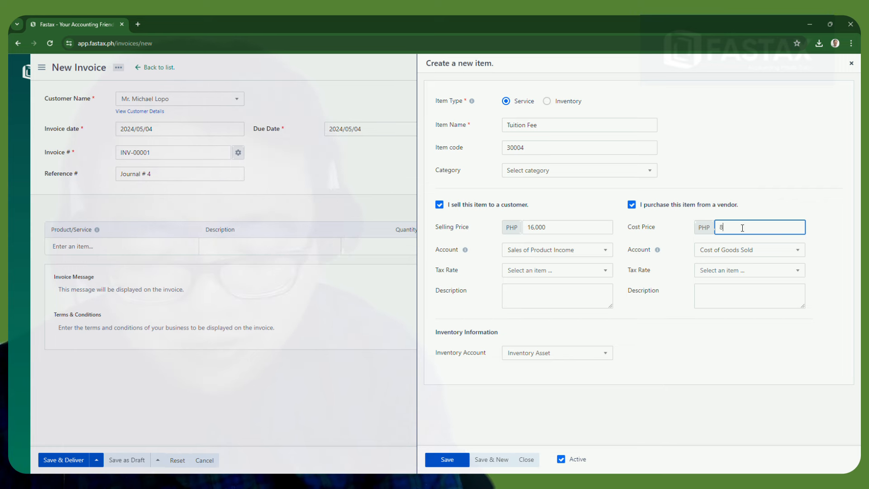
type("000")
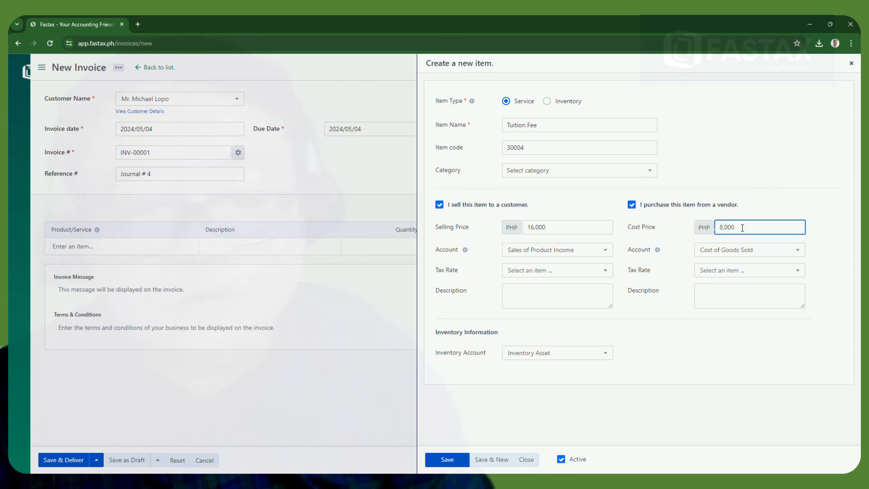
Book Tuition Fee sales to Sales of Service Income and keep purchases on Cost of Goods Sold
left_click(572, 258)
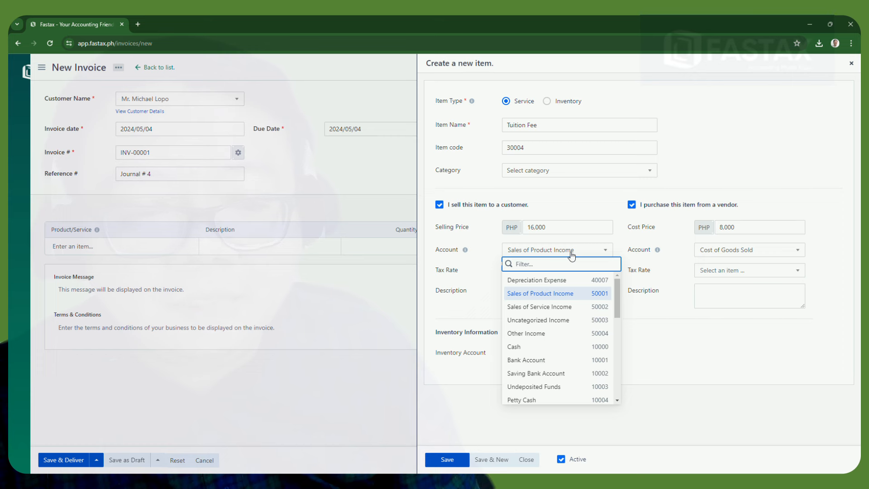
left_click(557, 308)
left_click(732, 250)
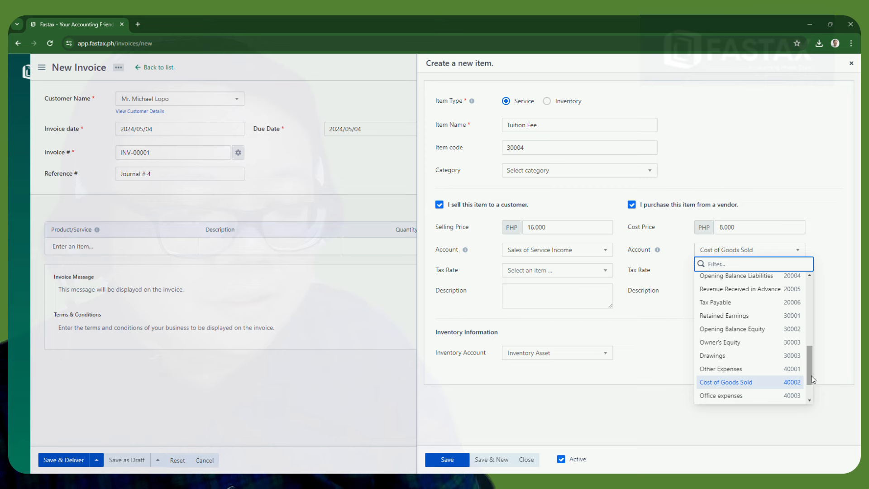
left_click_drag(808, 381, 809, 389)
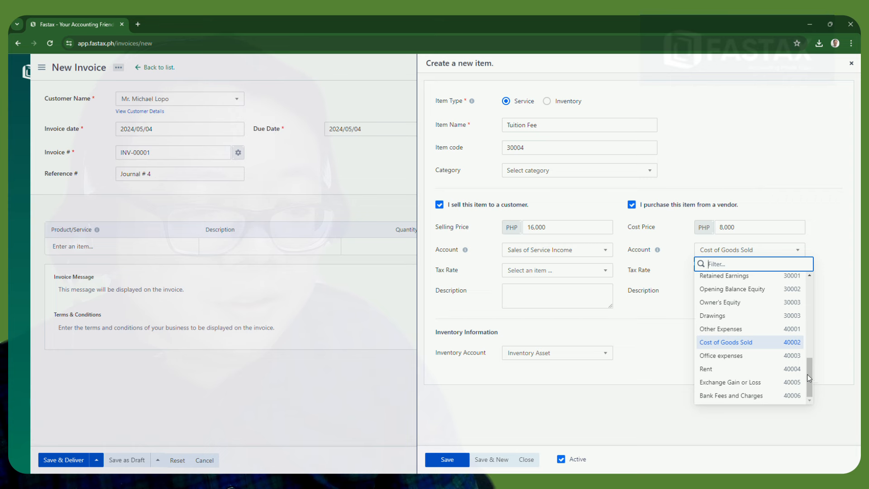
left_click_drag(808, 373, 799, 282)
scroll(797, 284, "down", 10)
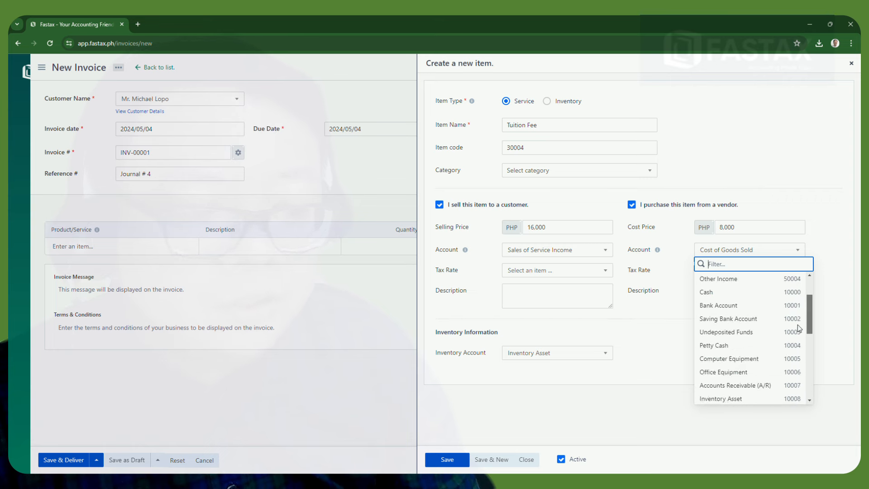
left_click(732, 343)
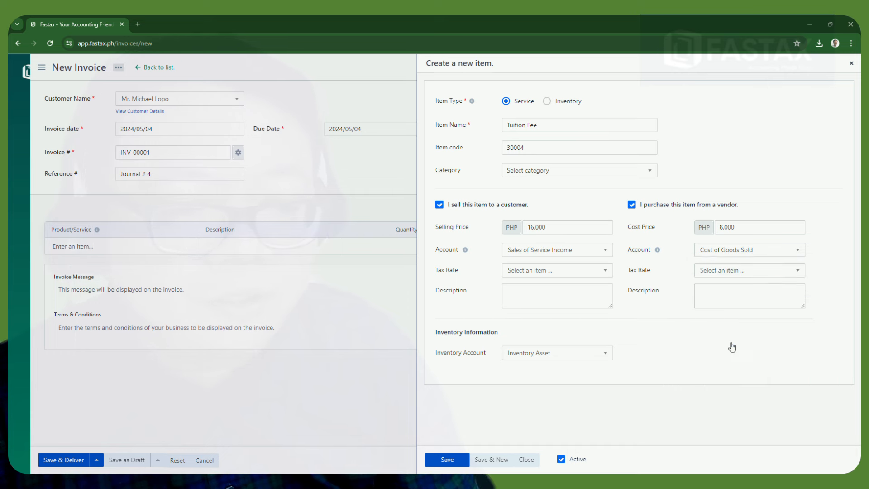
Leave the sales tax rate empty and save the Tuition Fee item
left_click(550, 274)
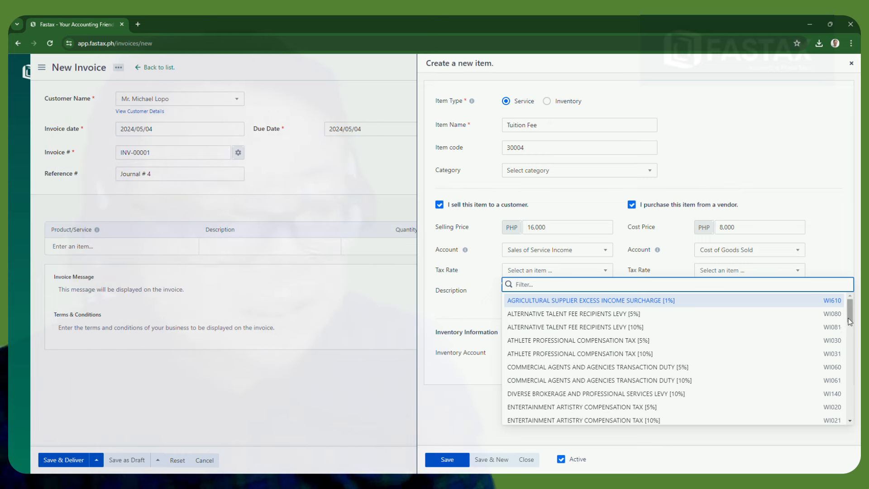
left_click_drag(852, 310, 859, 352)
left_click(859, 352)
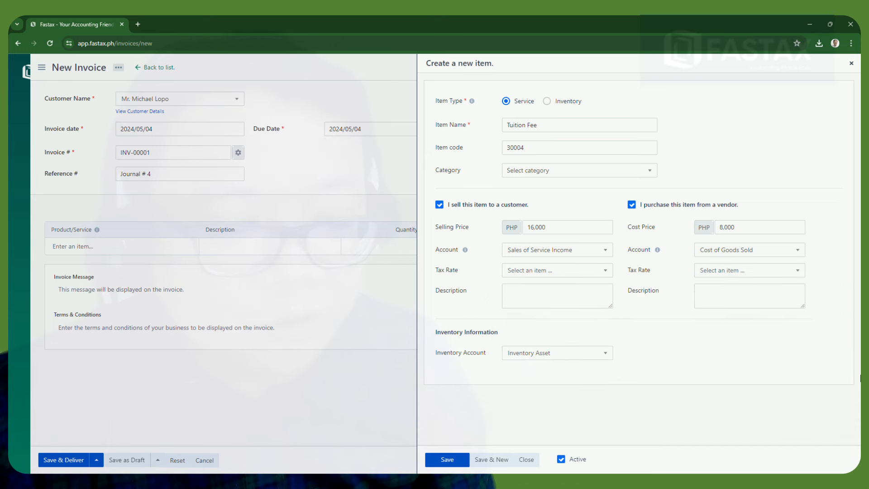
left_click(594, 271)
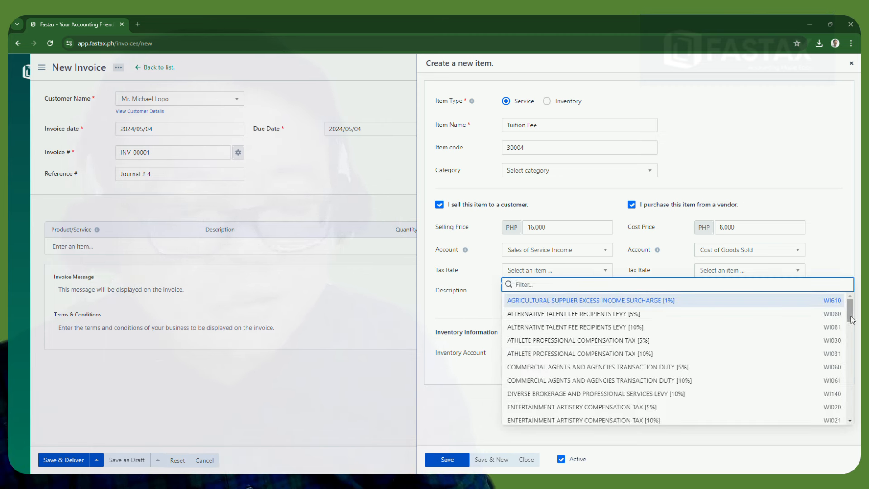
left_click(469, 312)
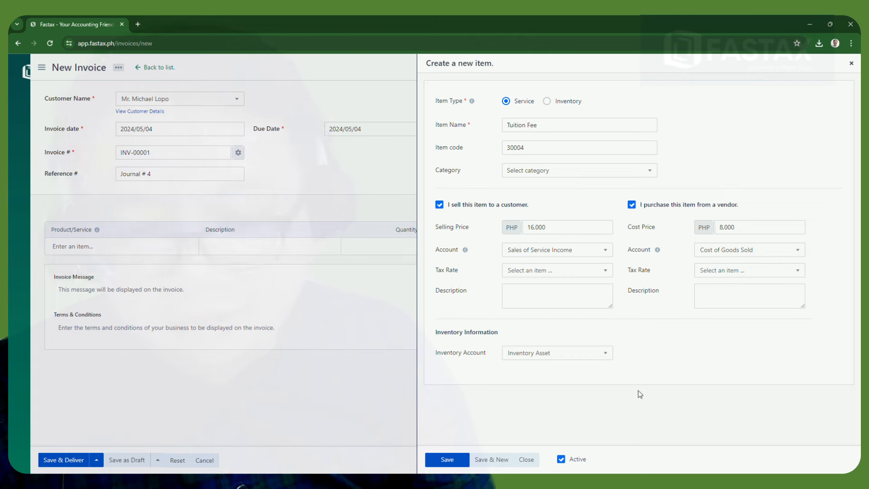
left_click(446, 461)
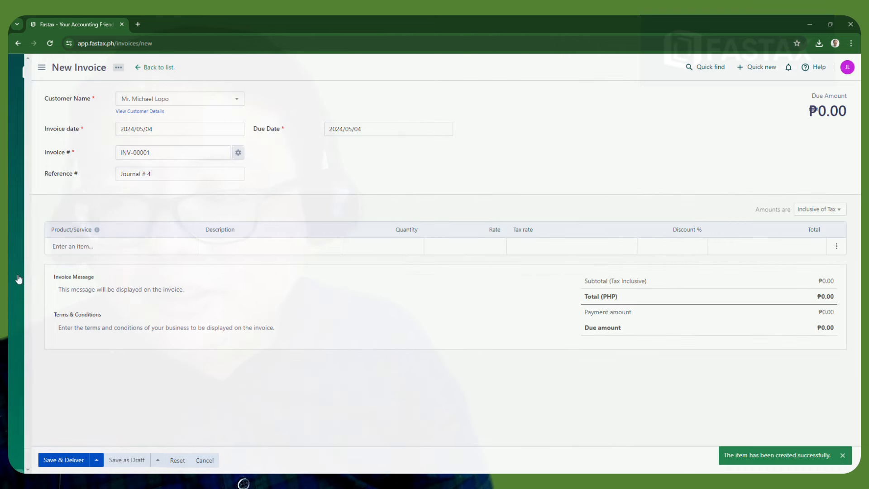
Add a Tuition Fee line described as CPA Review at 16,000 and save-and-deliver invoice INV-00001
left_click(144, 247)
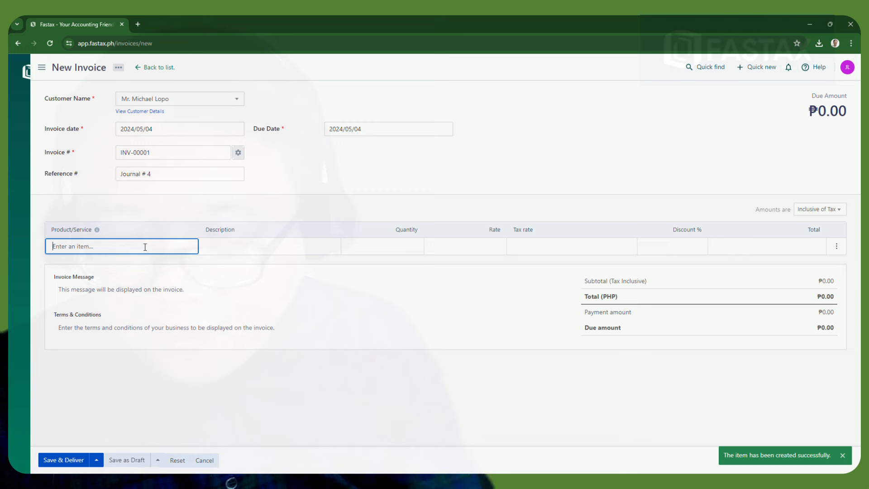
type("T")
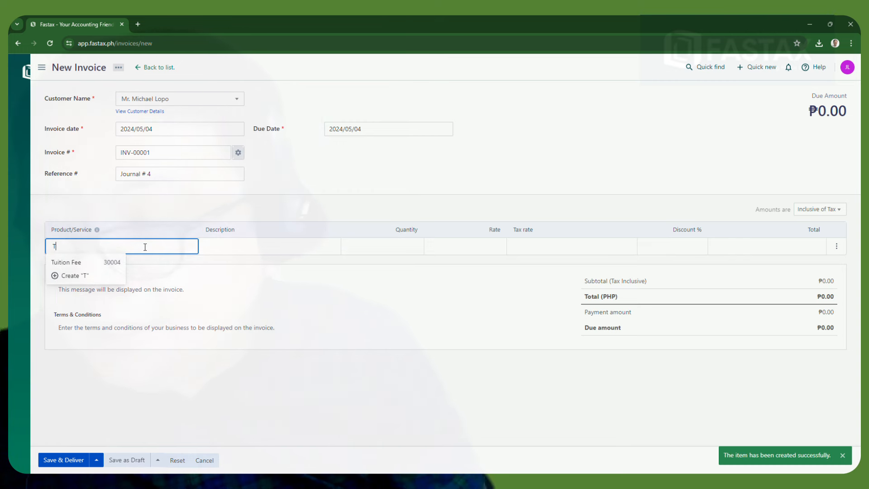
left_click(82, 267)
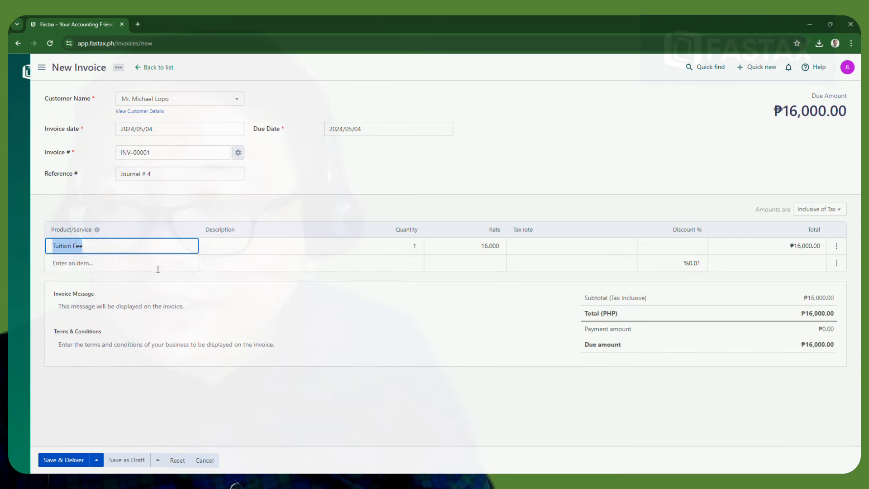
left_click(294, 247)
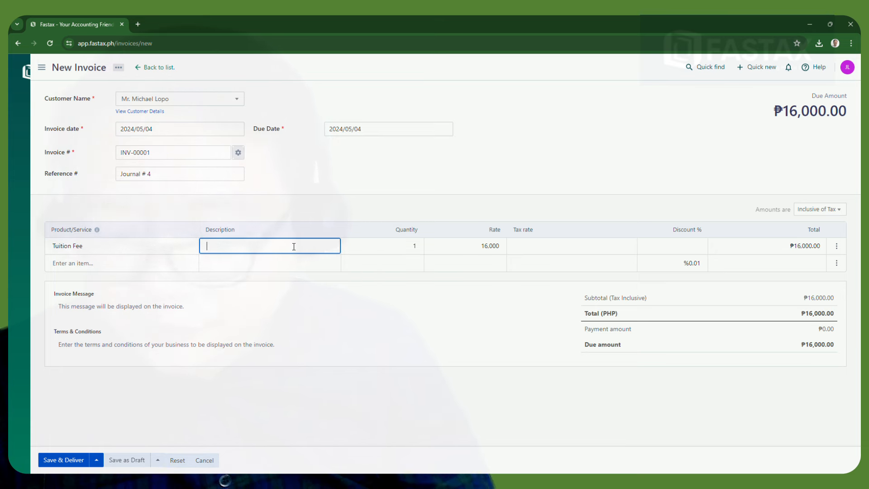
type("re")
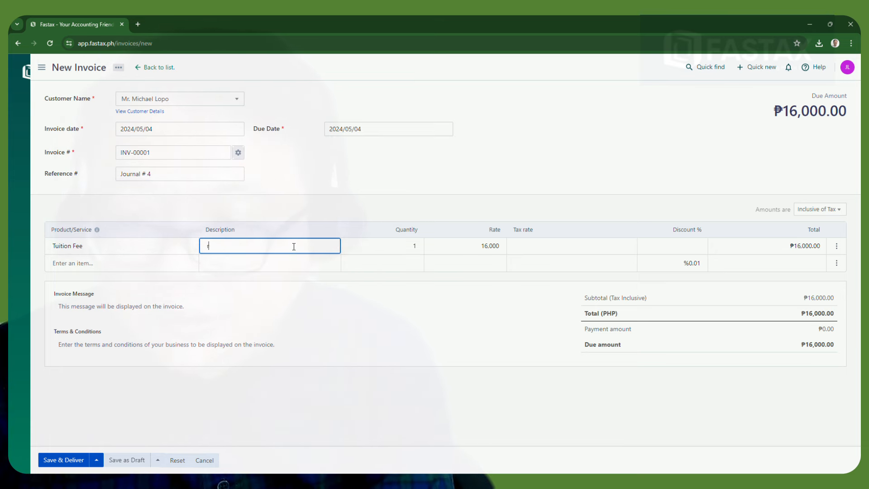
type("CO")
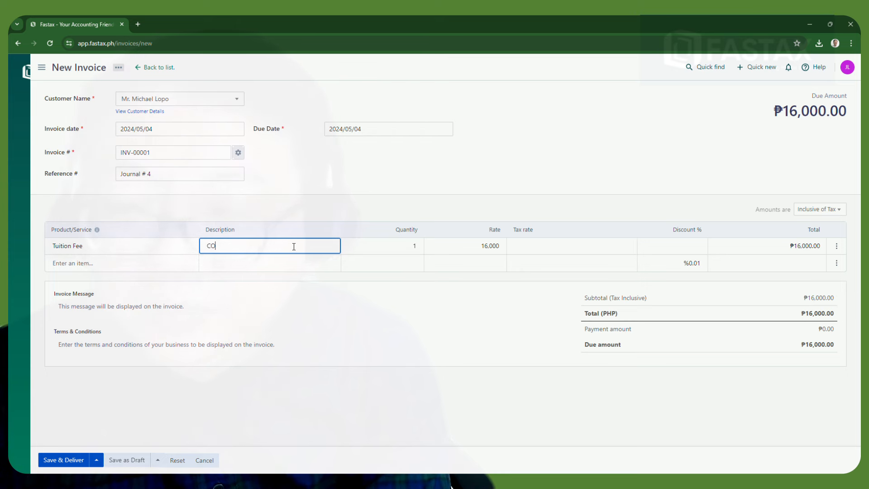
type("A Review")
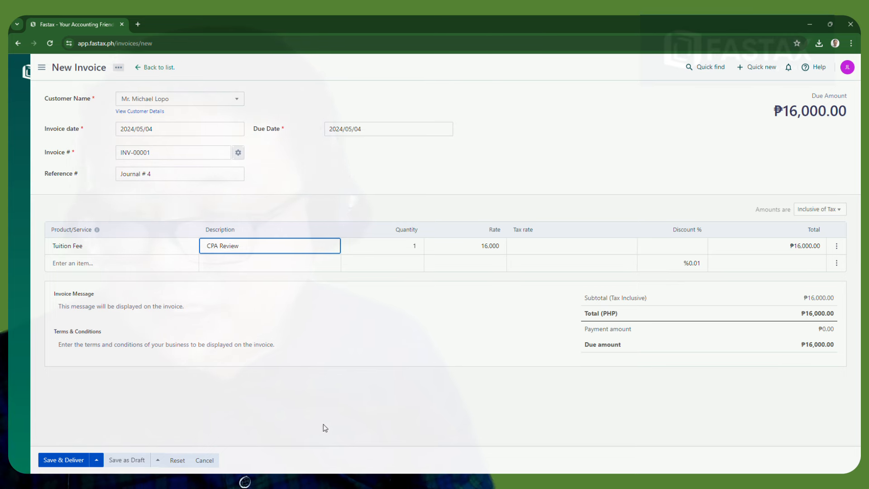
left_click(63, 460)
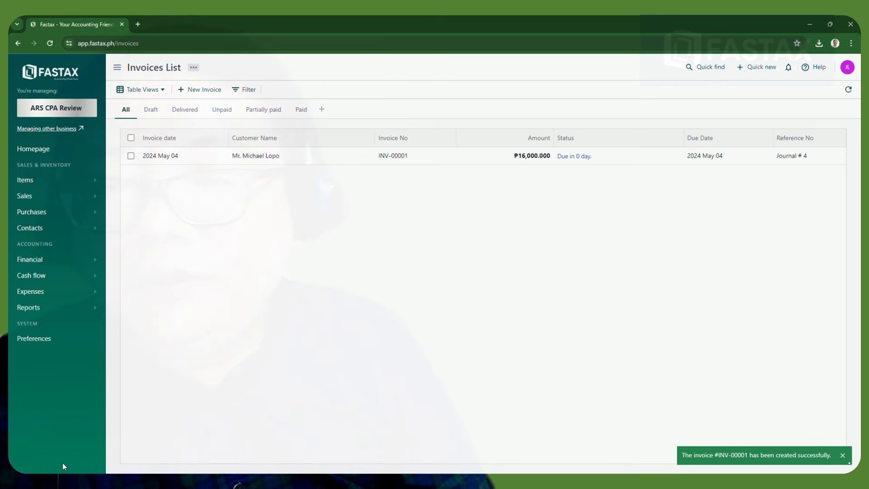
Review invoice INV-00001's details, ₱16,000.00 due 2024 May 04, then bring up the Reports list
left_click(572, 156)
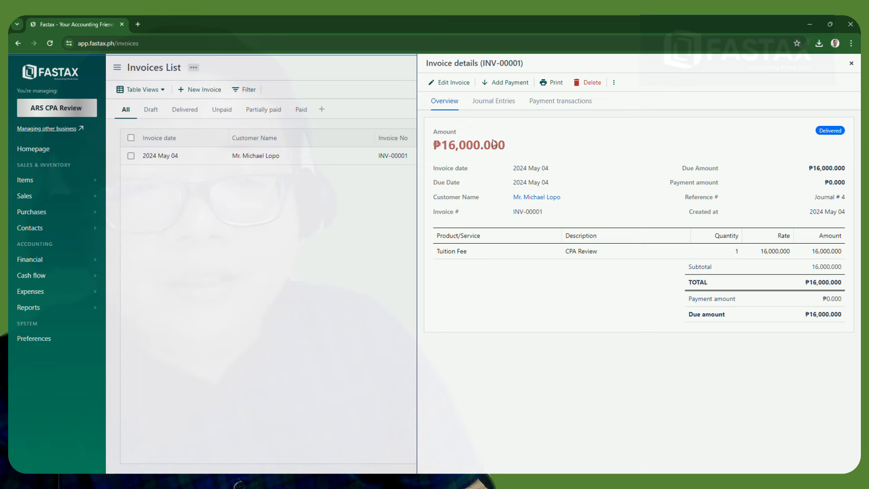
left_click(853, 65)
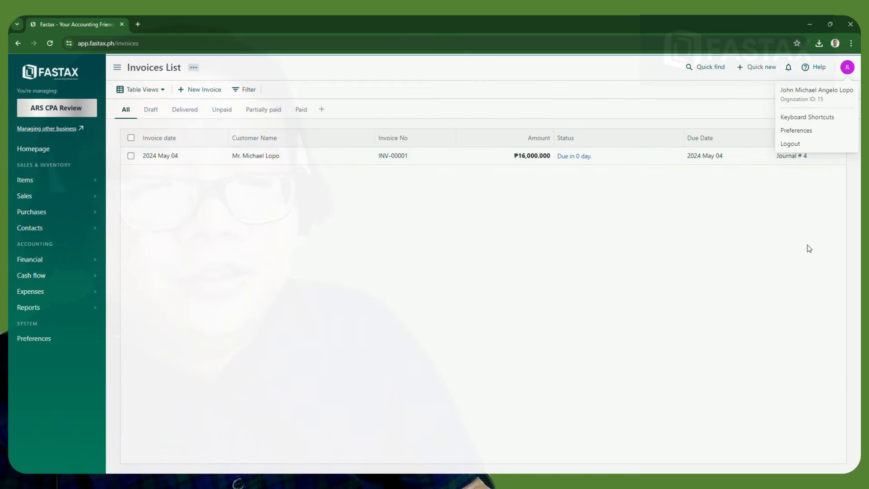
left_click(802, 257)
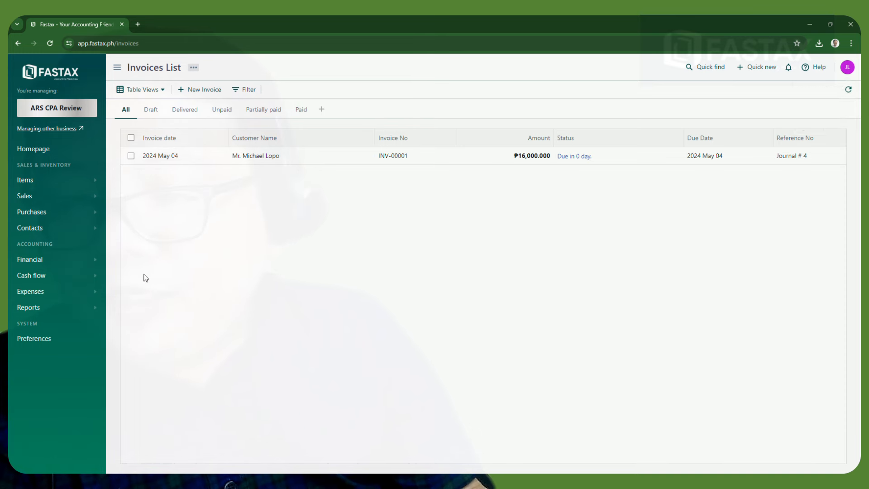
left_click(72, 316)
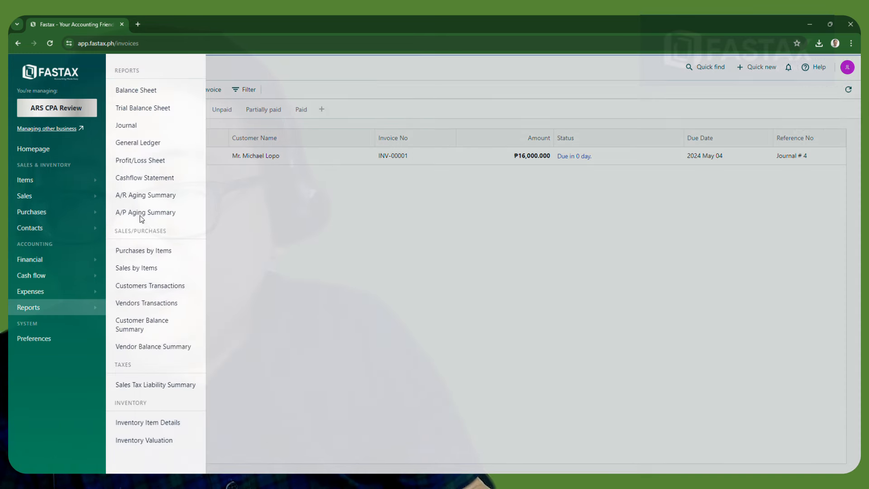
Check the Journal report's INV-00001 entries (Accounts Receivable / Sales of Service Income), then open the Profit/Loss Sheet
left_click(127, 128)
scroll(324, 410, "down", 2)
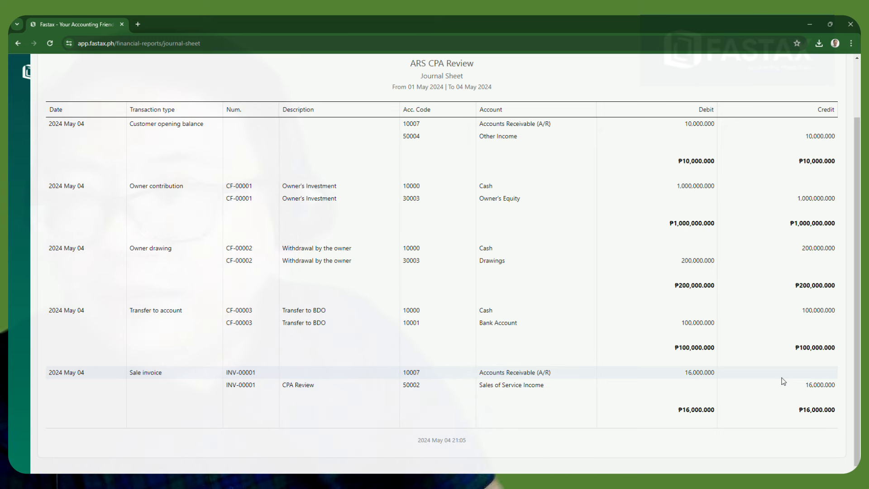
mouse_move(18, 222)
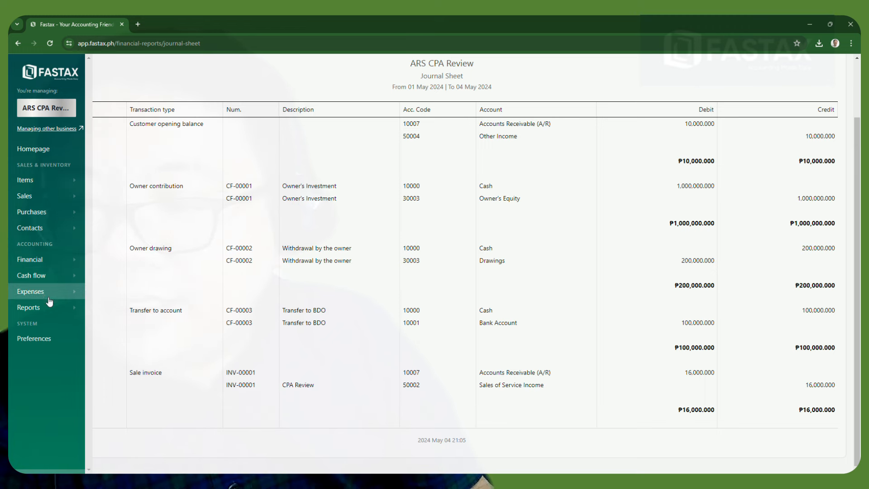
left_click(53, 312)
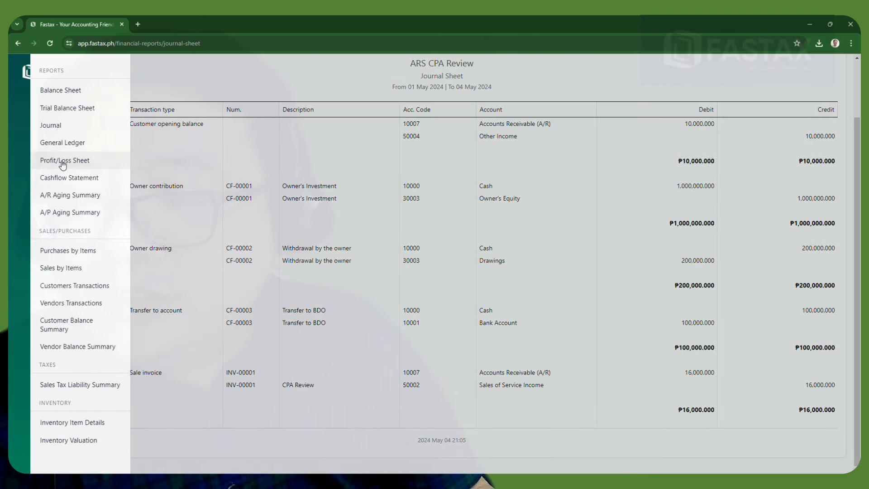
left_click(63, 164)
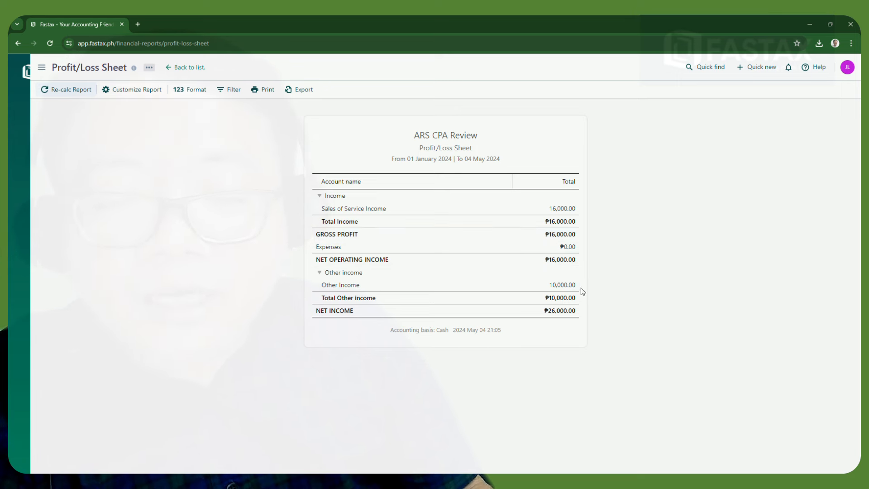
Open the Cashflow Statement for 01 January–04 May 2024, showing ₱800,000.00 closing cash
mouse_move(15, 129)
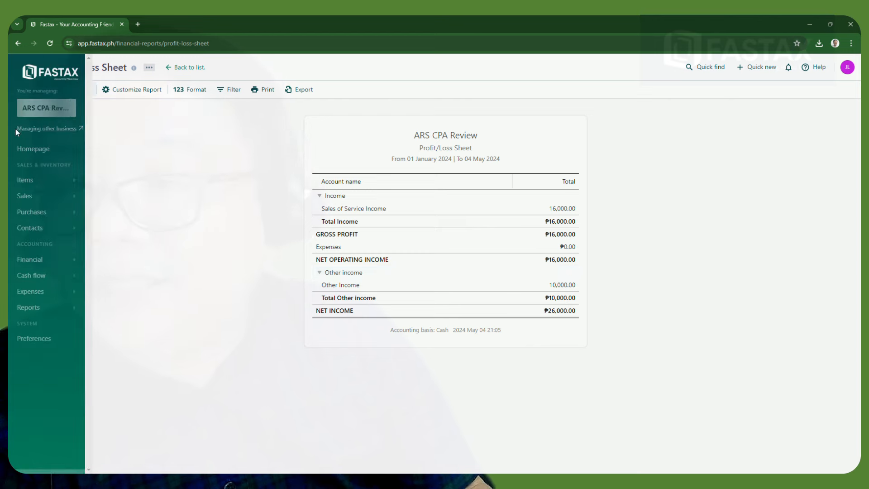
left_click(46, 276)
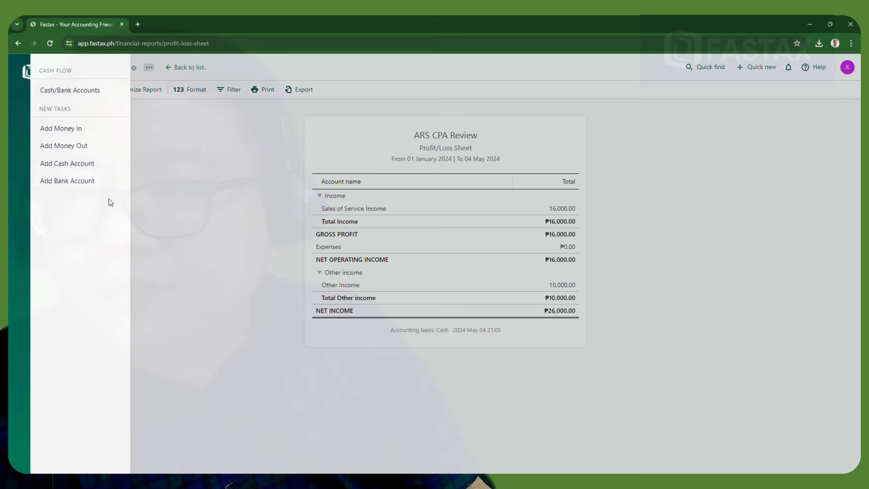
left_click(181, 257)
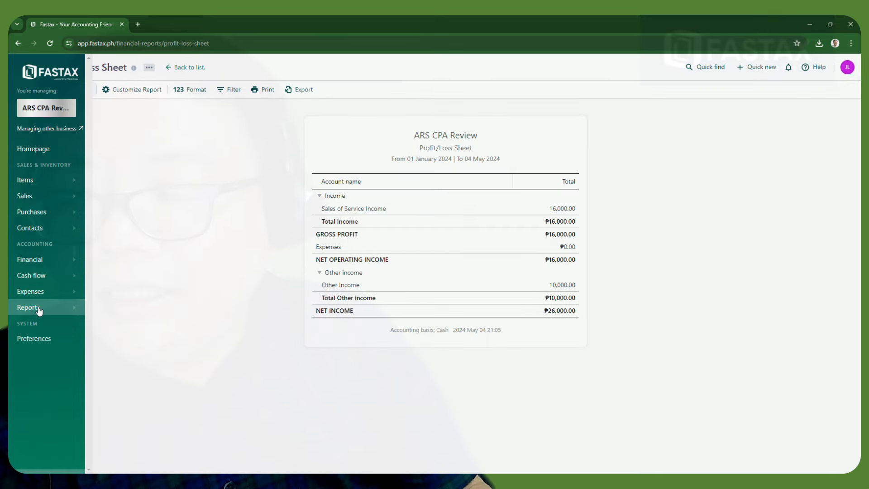
left_click(63, 313)
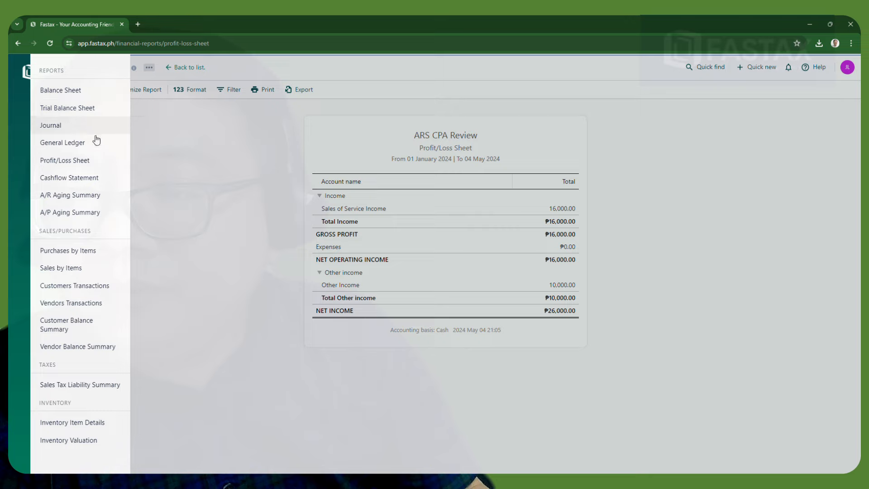
left_click(79, 178)
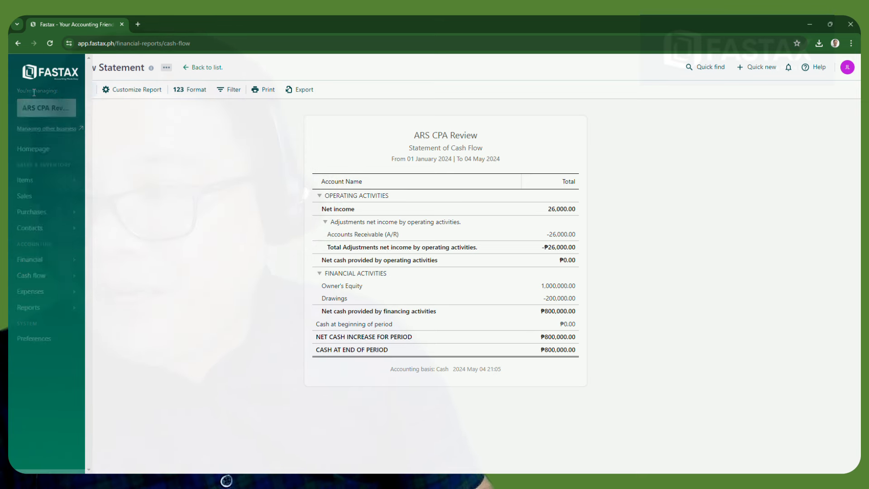
After reviewing the cash flow statement, bring up the Purchases options from the sidebar
mouse_move(23, 315)
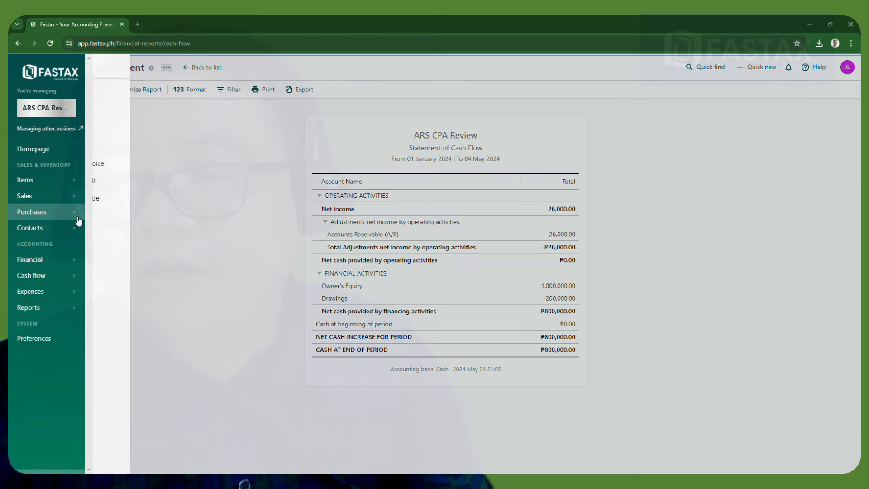
left_click(78, 217)
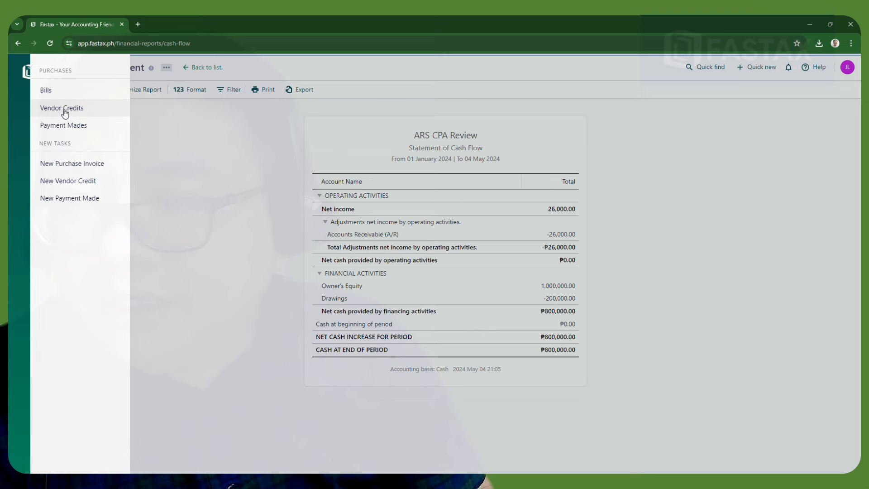
Cancel a stray new bill, then start new vendor credit VC-00001 dated 2024/05/04
left_click(58, 91)
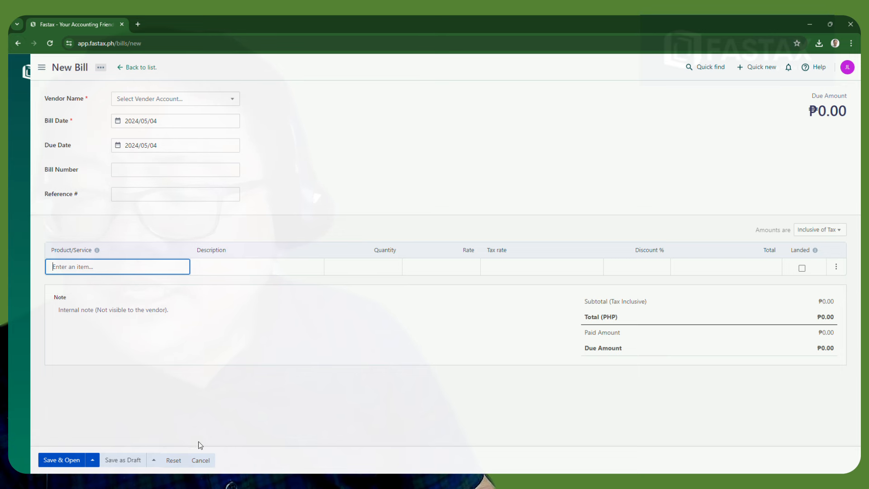
left_click(205, 461)
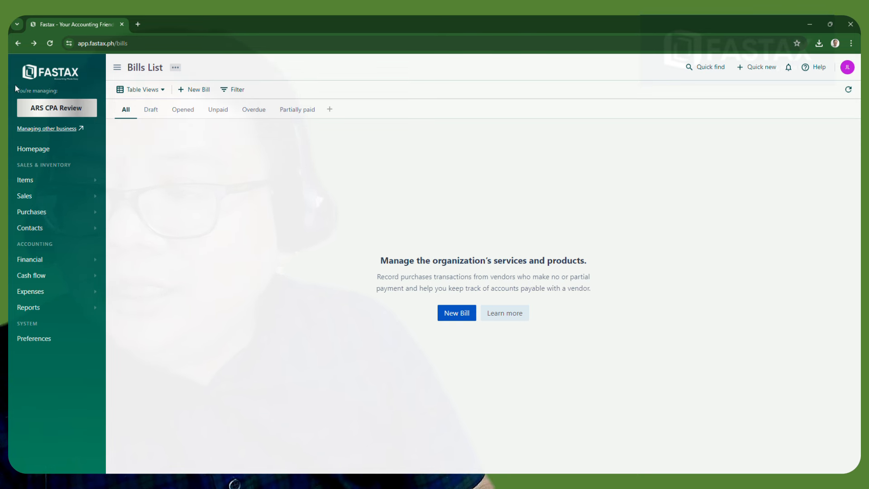
left_click(89, 216)
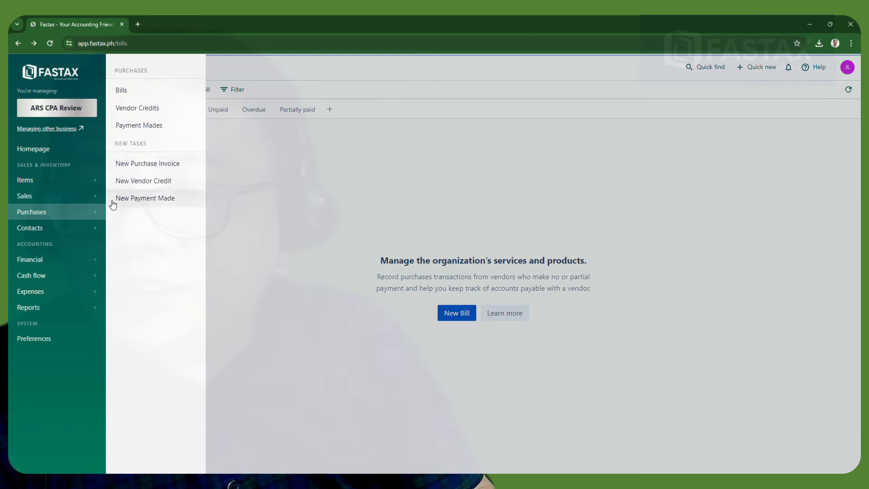
left_click(125, 109)
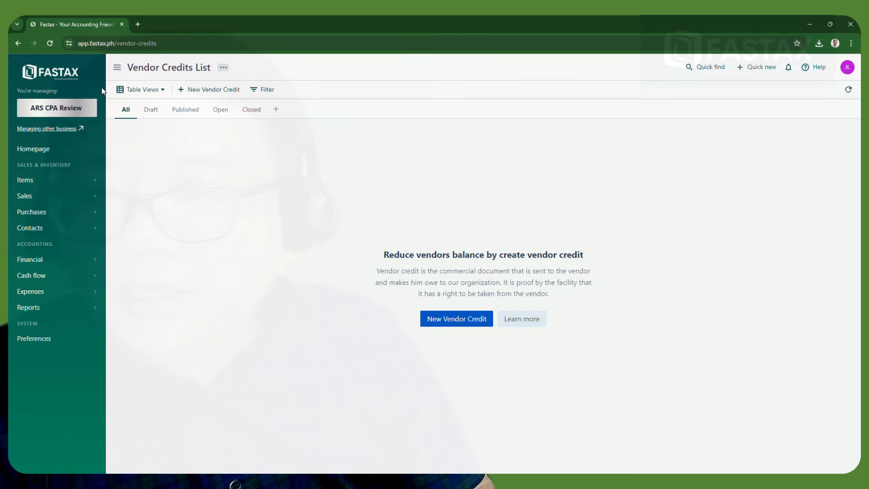
left_click(437, 320)
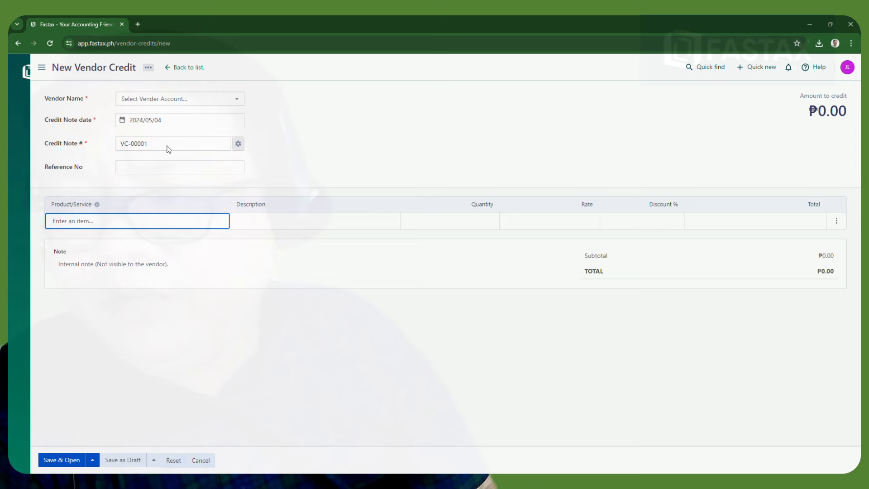
Enter reference Journal # 5 on the vendor credit and type Books as the first line item
left_click(41, 67)
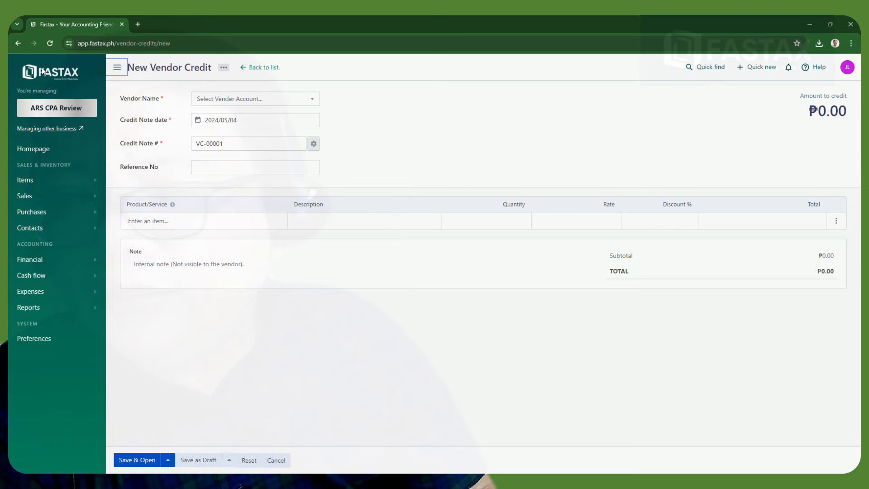
left_click(222, 169)
type("Journal # 4")
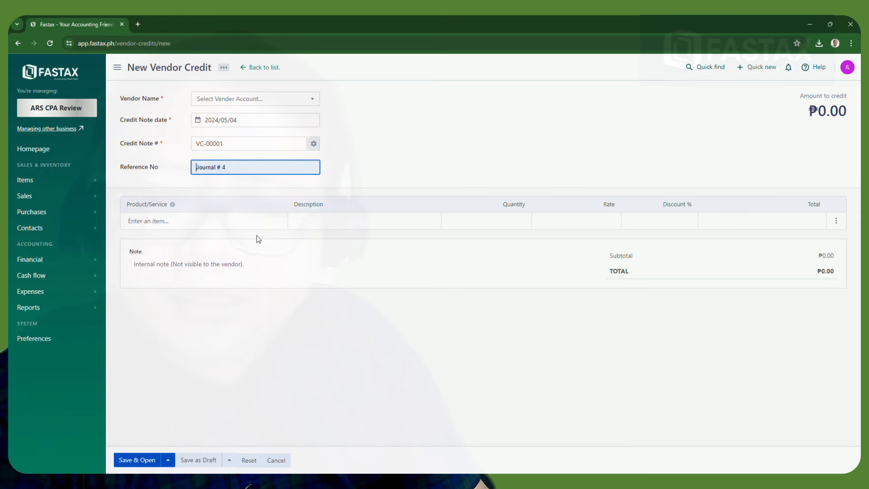
key("BackSpace")
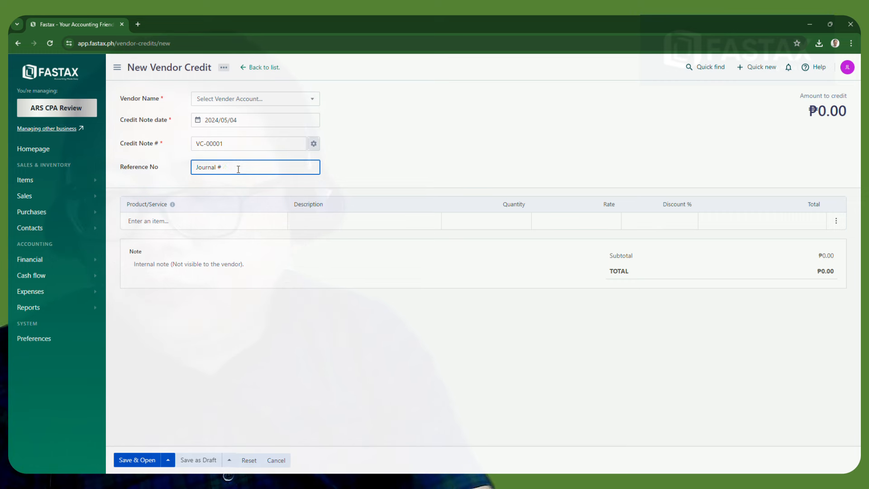
type("5")
left_click(261, 411)
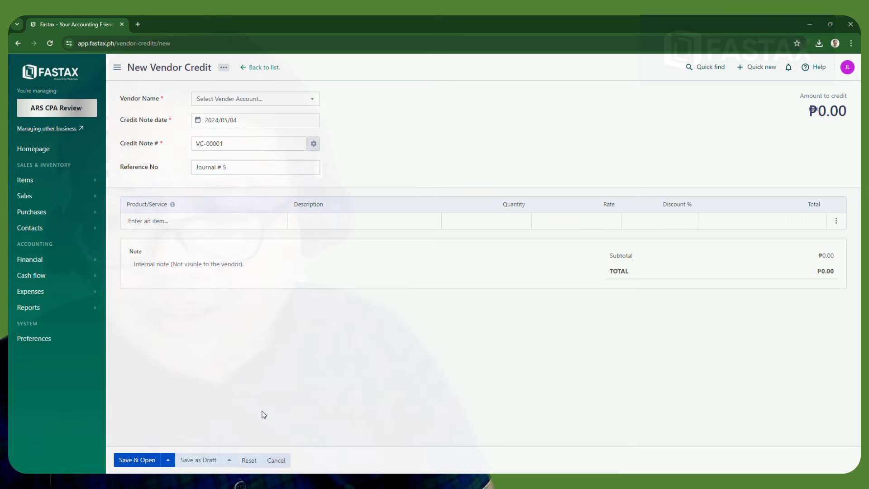
left_click(179, 223)
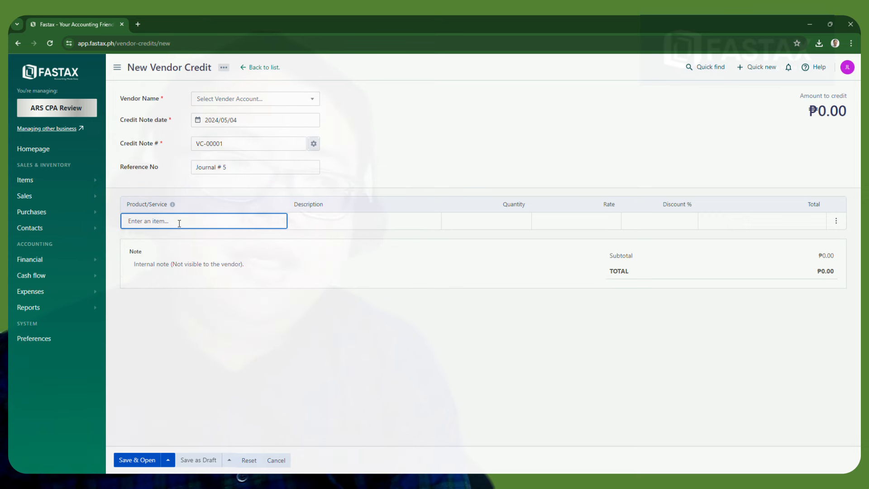
type("Bo")
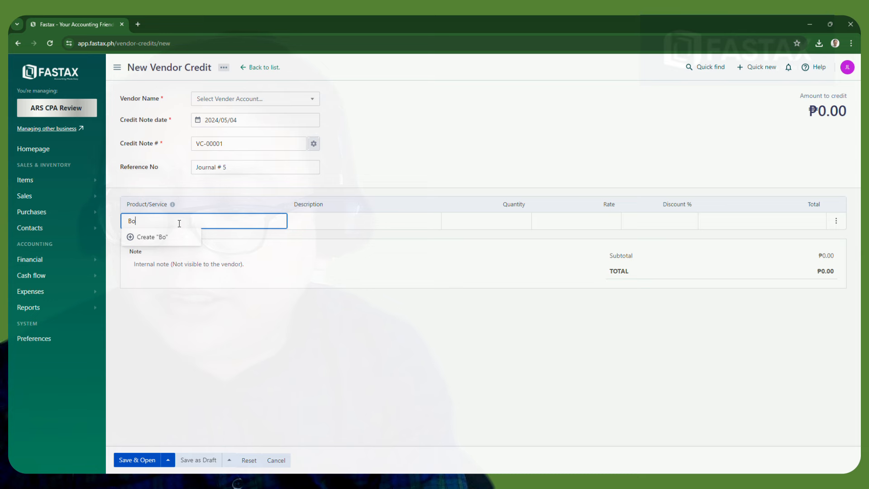
type("oks")
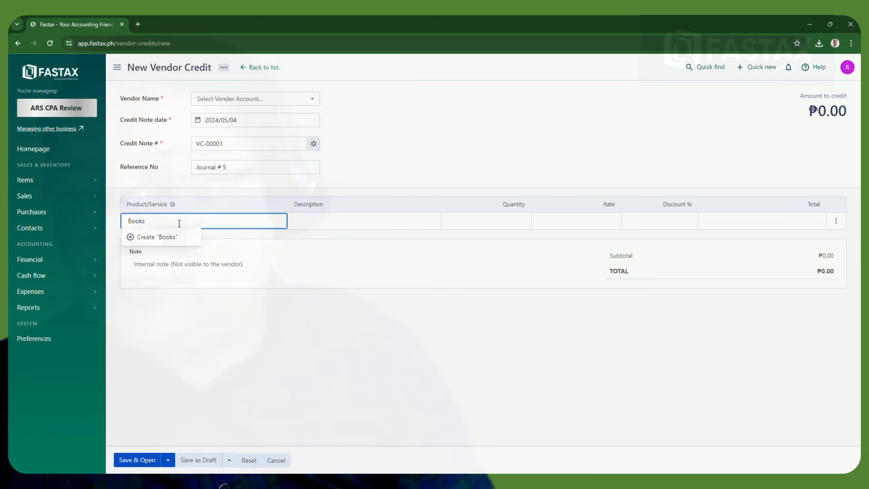
Create a new item named Accounting Book and set its item code
left_click(130, 241)
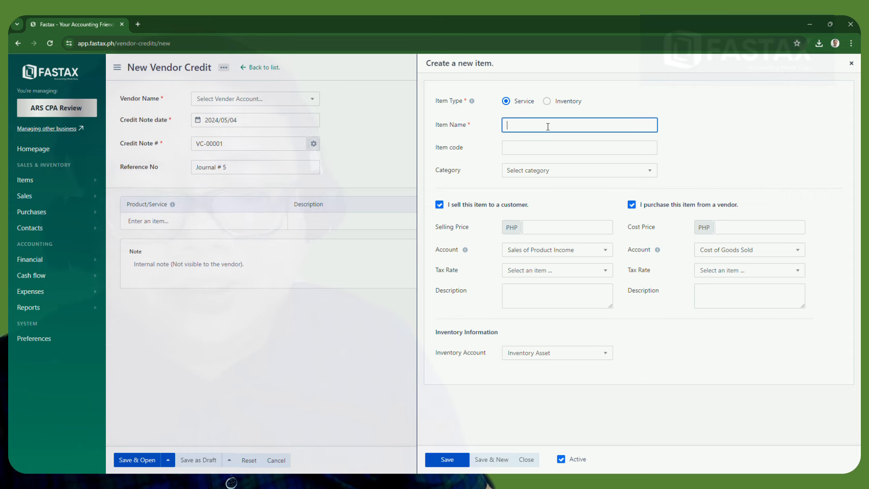
type("Accoun")
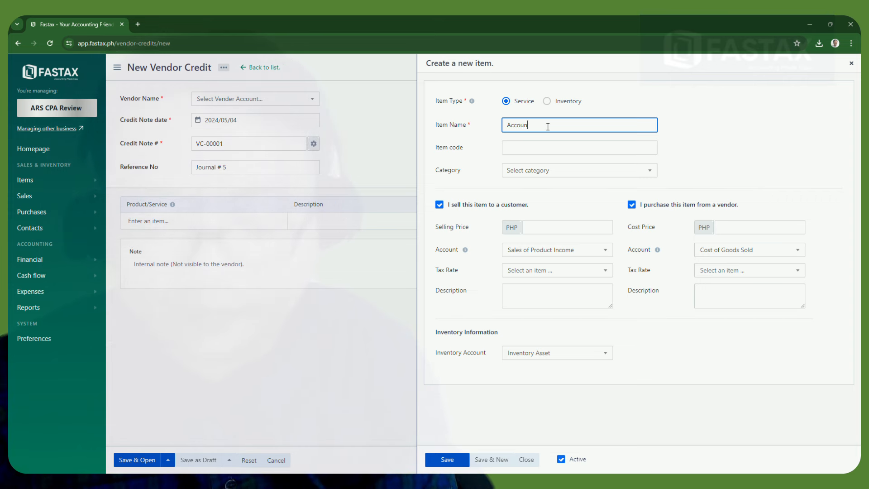
type("ting Book")
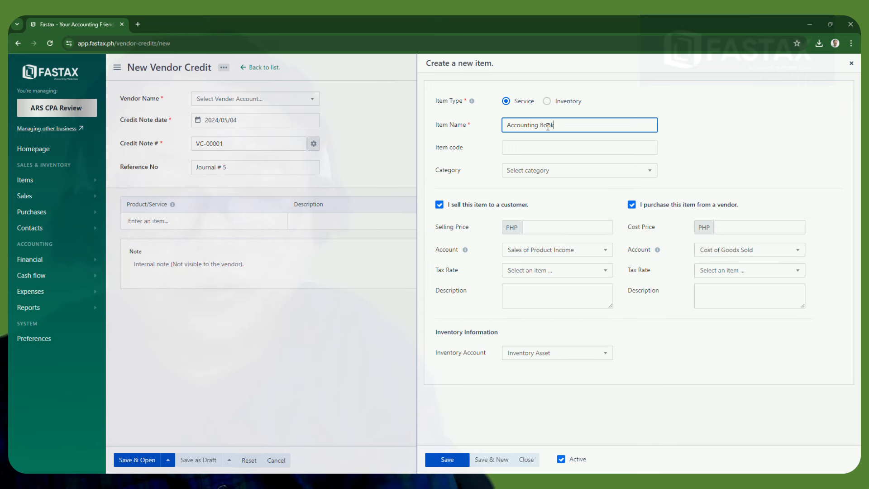
left_click(571, 152)
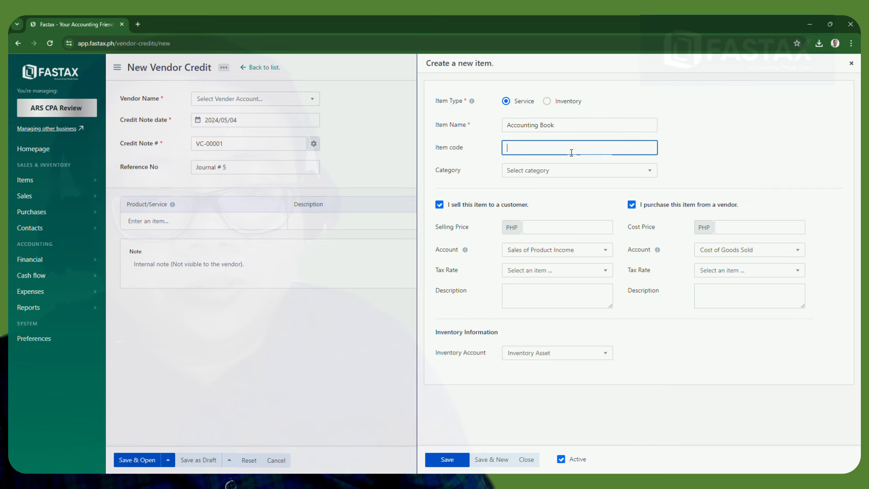
left_click(551, 183)
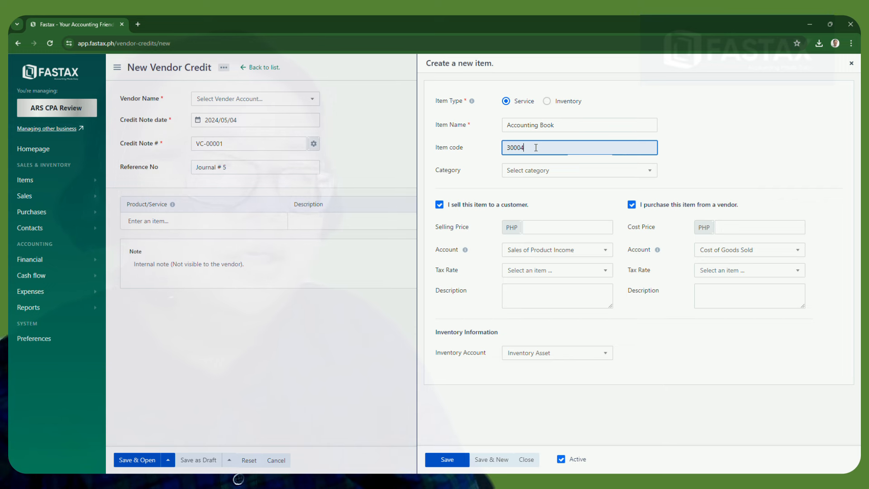
key("BackSpace")
key("BackSpace")
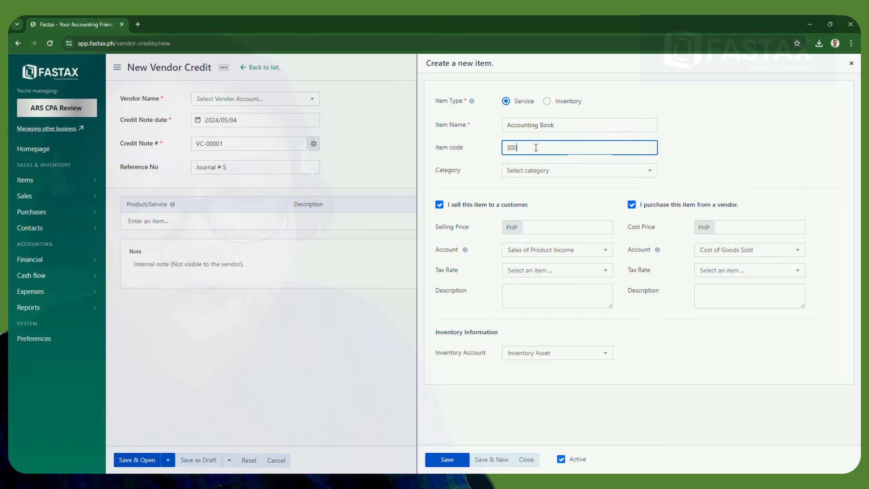
type("40001")
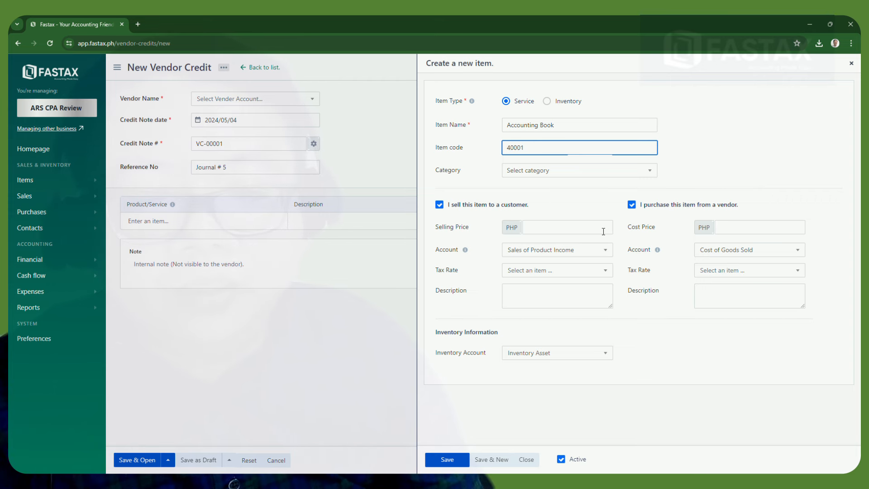
Give the item a selling price of 500 and the sales account Inventory Asset
left_click(582, 230)
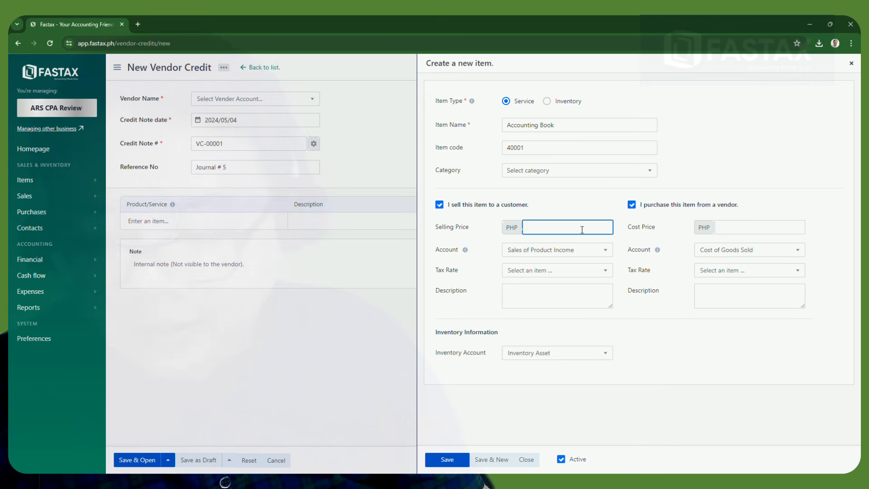
type("500")
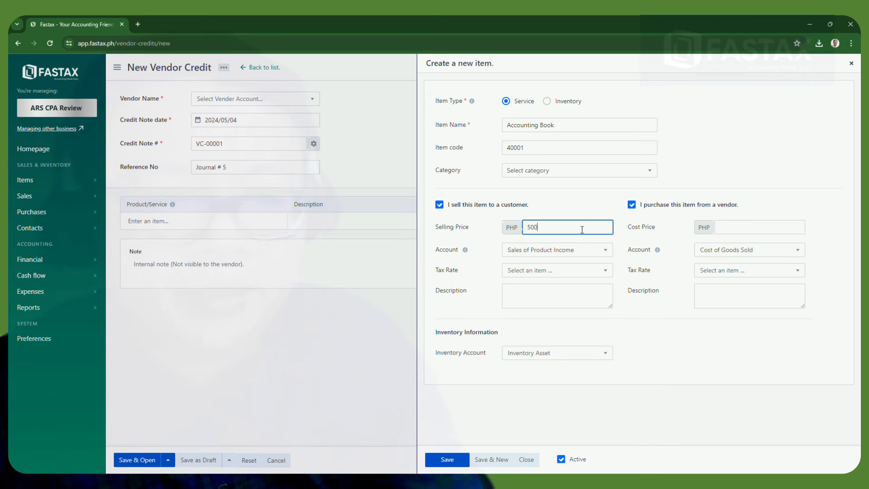
left_click(586, 250)
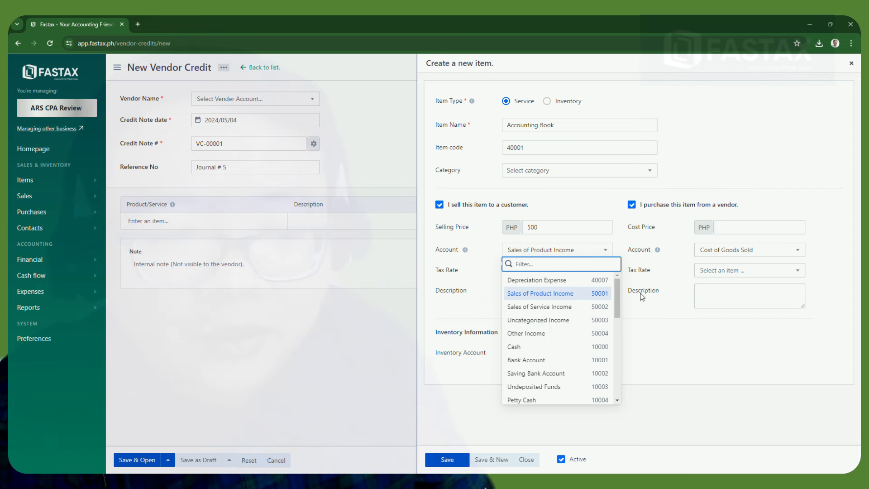
left_click_drag(618, 301, 616, 382)
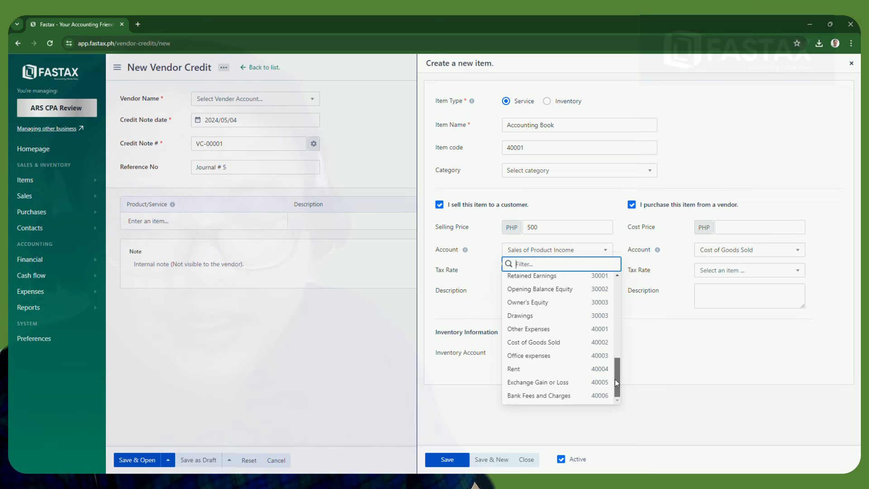
left_click_drag(617, 390, 618, 308)
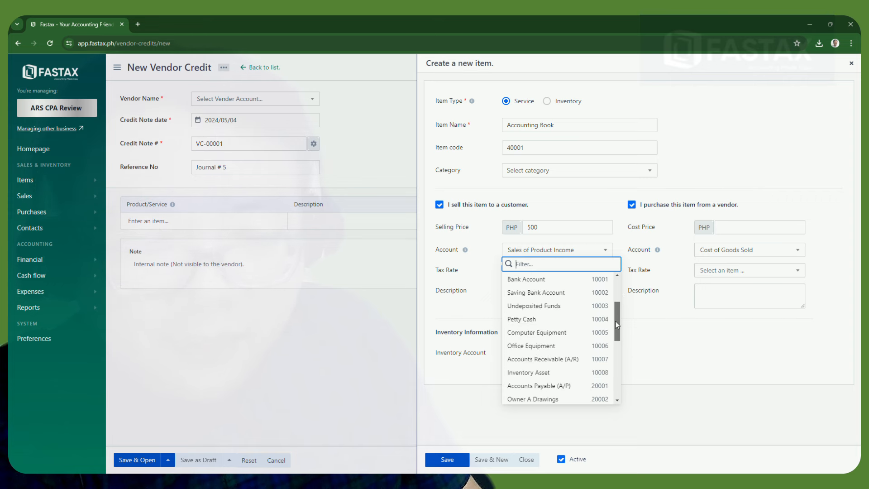
left_click(559, 373)
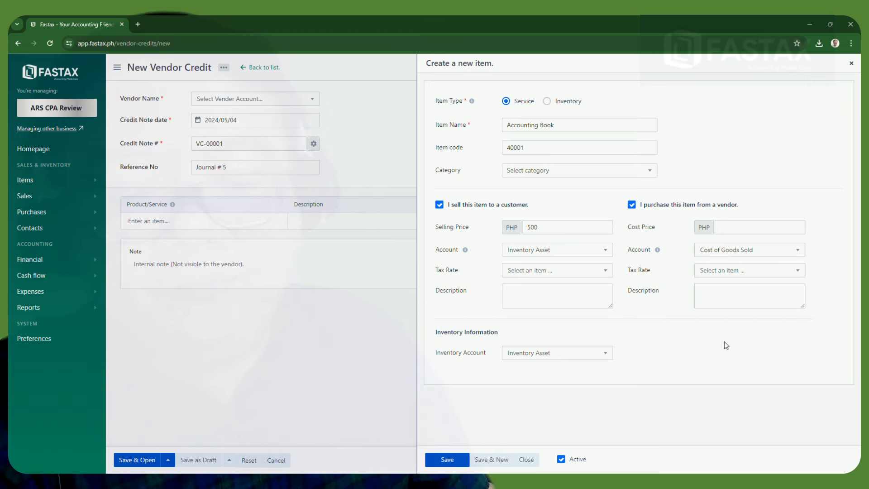
Fill in the required cost price of 200 and save the item
left_click(454, 461)
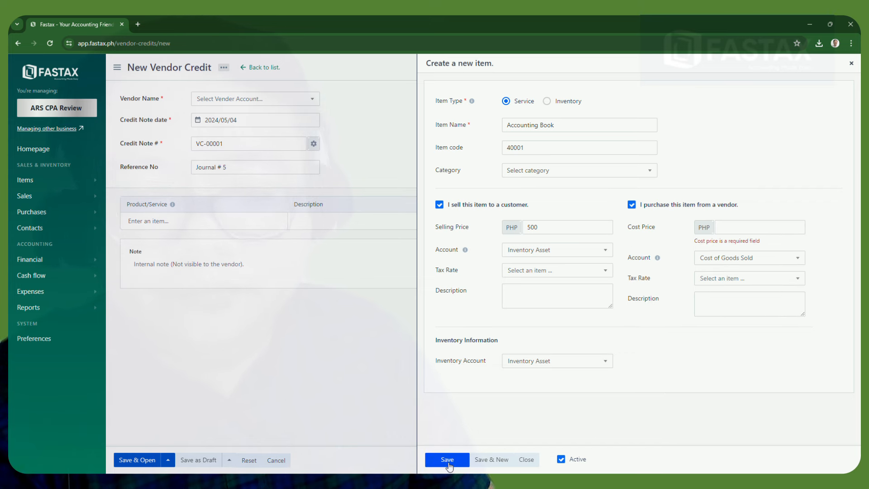
left_click(750, 231)
type("200")
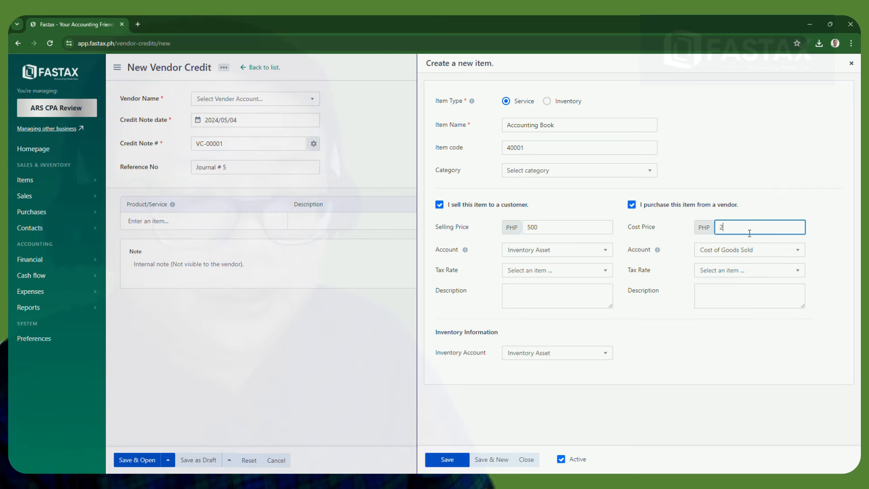
left_click(446, 460)
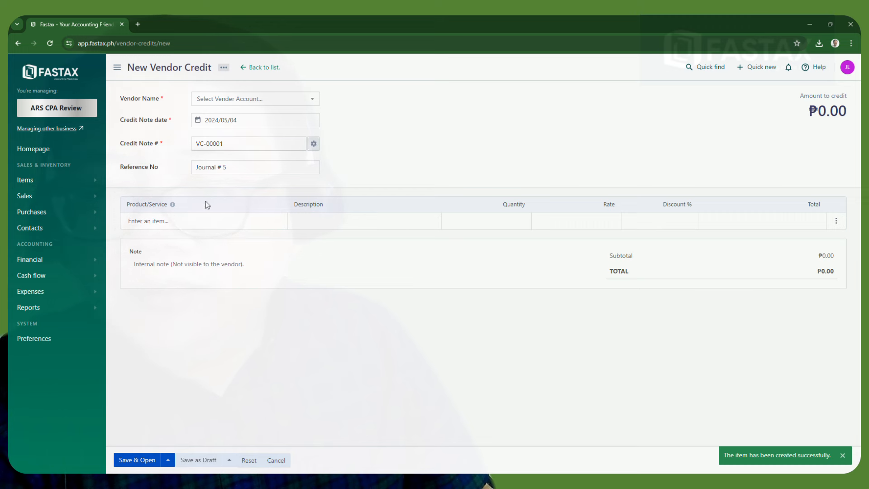
Add Accounting Book as the credit's line item and attempt Save & Open
left_click(187, 221)
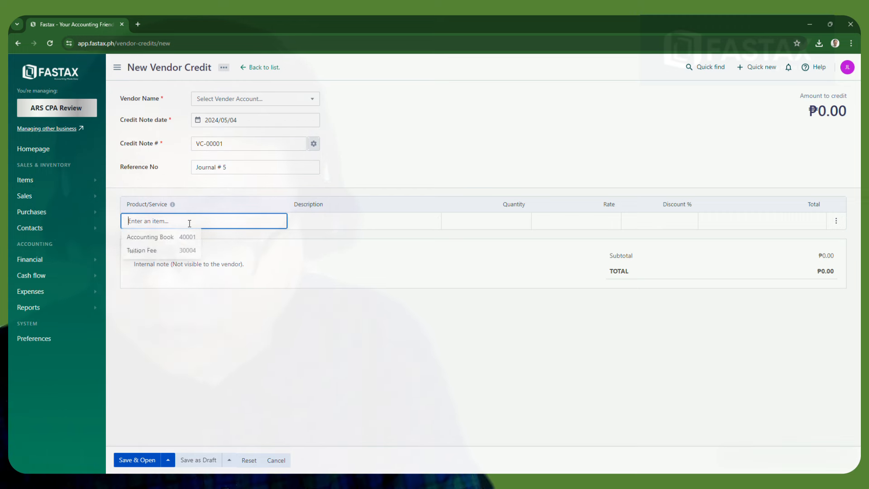
type("A")
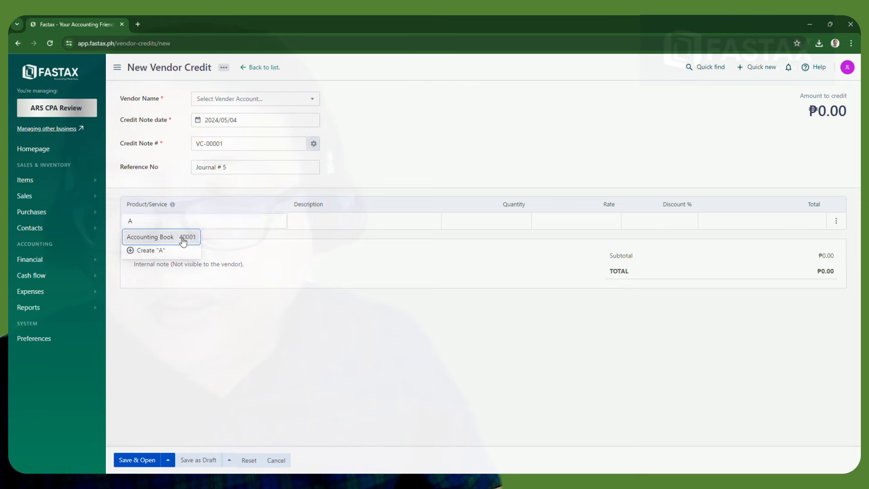
left_click(179, 237)
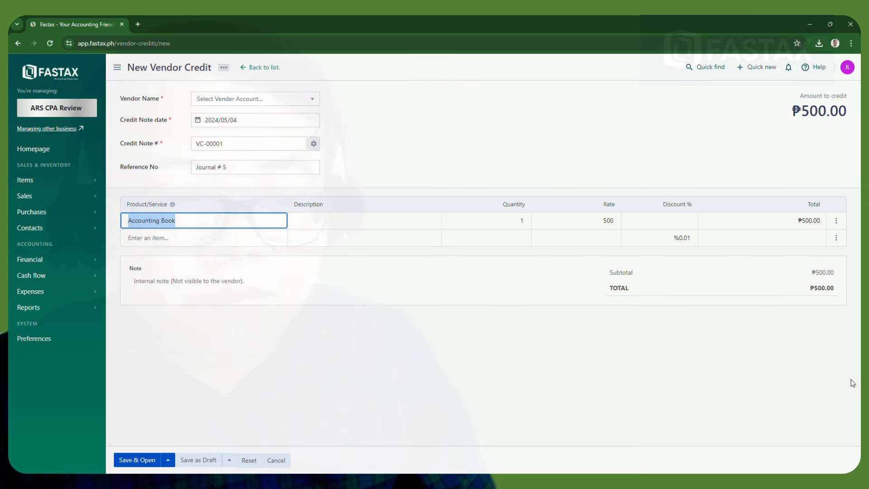
left_click(136, 460)
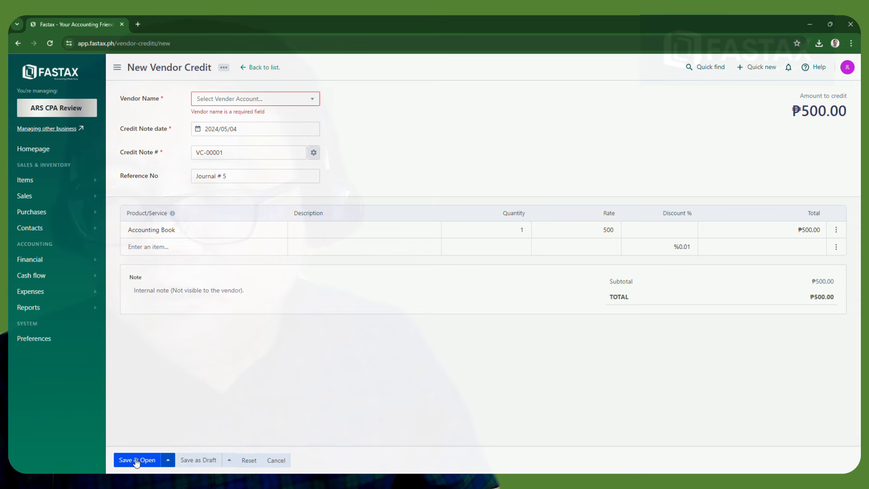
Start a new vendor named National Book Store and enter the contact's first and last name
left_click(267, 103)
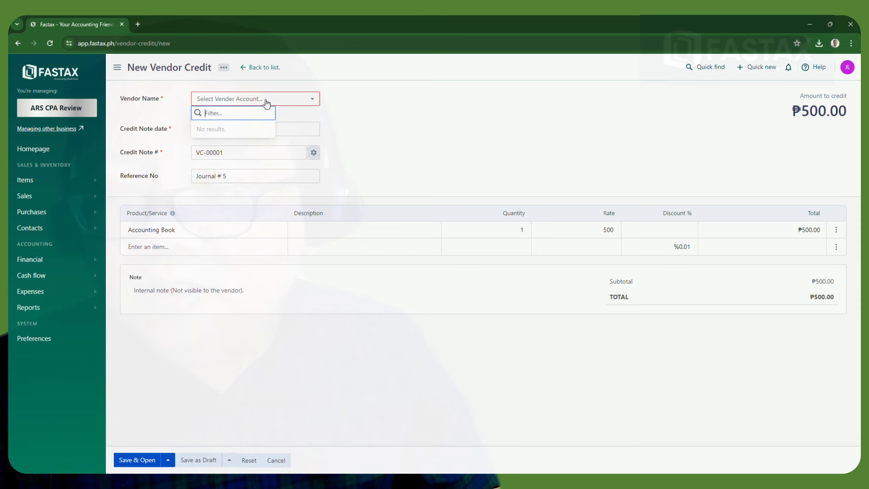
type("Na")
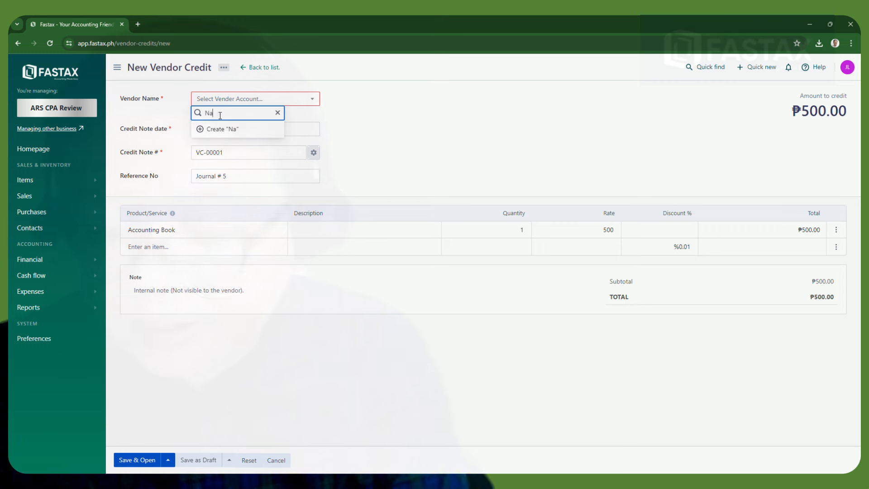
type("tional")
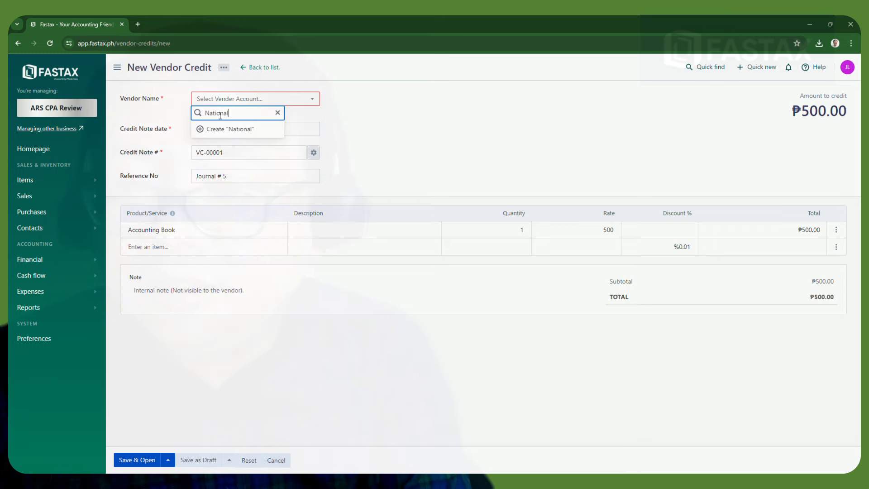
type(" Book St")
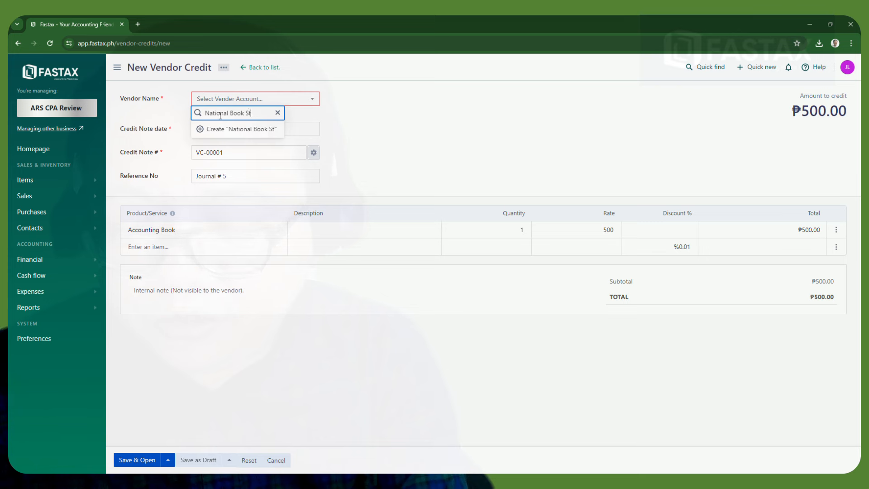
type("ore")
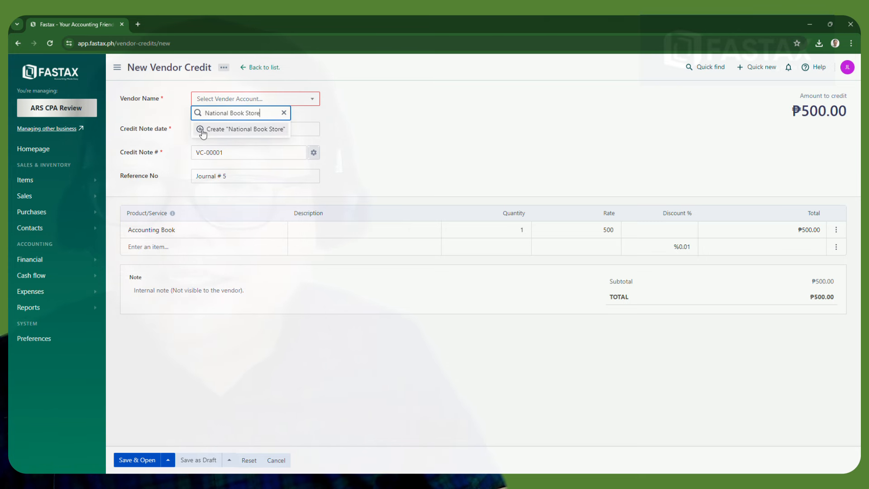
left_click(203, 131)
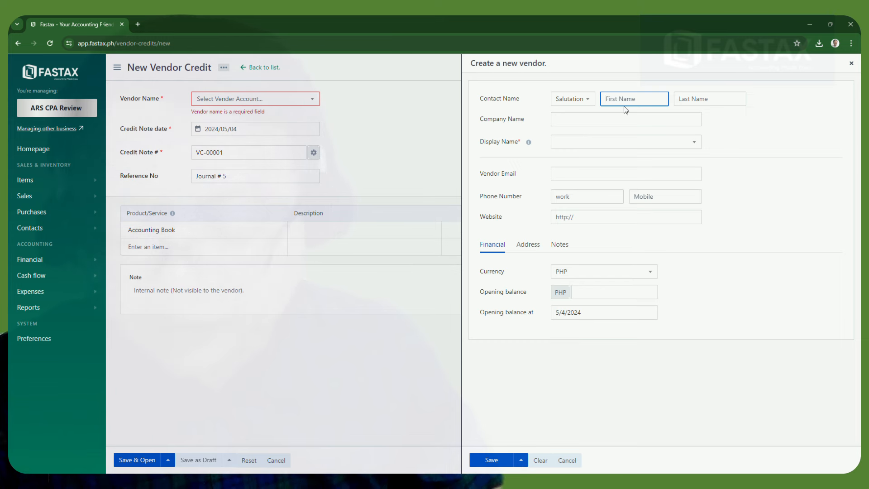
type("NBS")
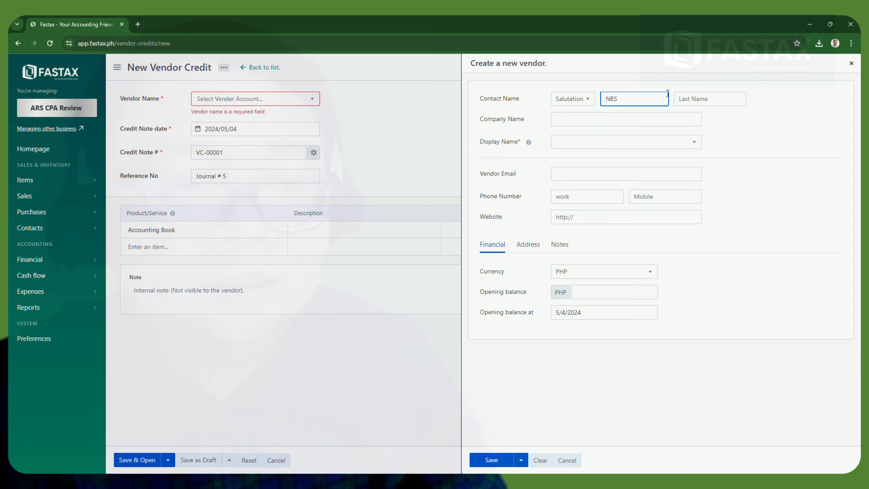
left_click(697, 99)
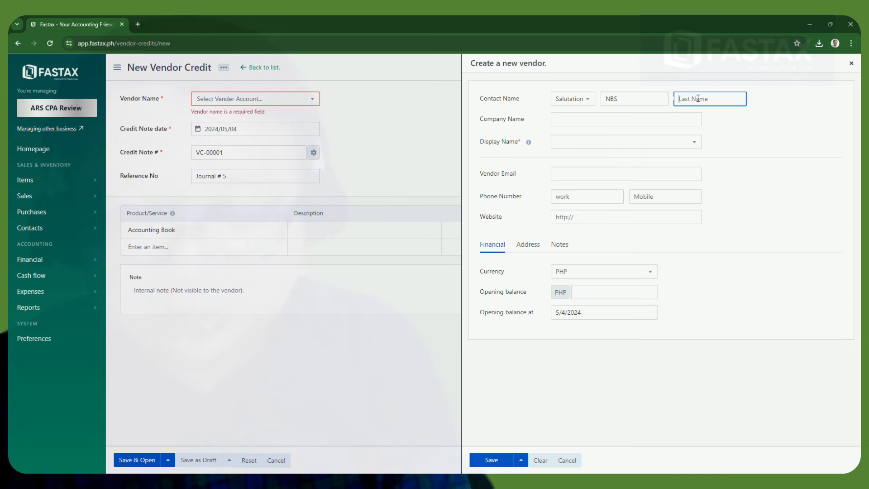
type("Lopo")
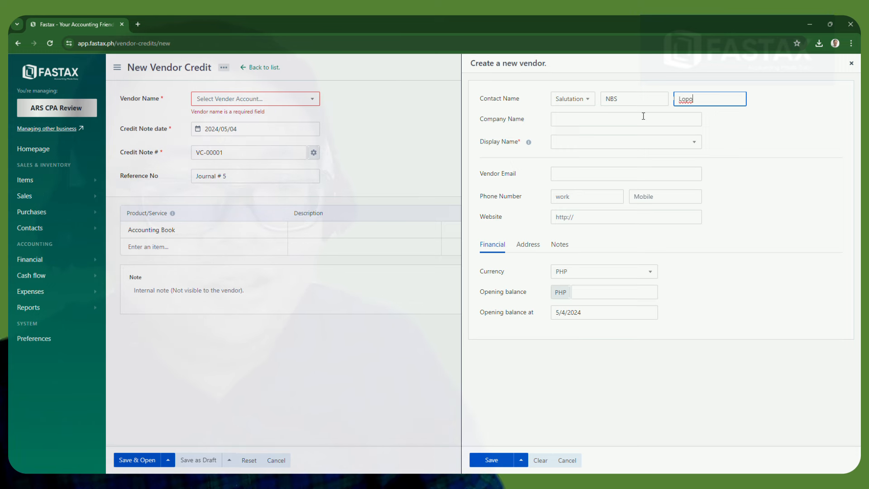
Enter the company name, use the contact's full name as display name, and save
left_click(643, 116)
type("Na")
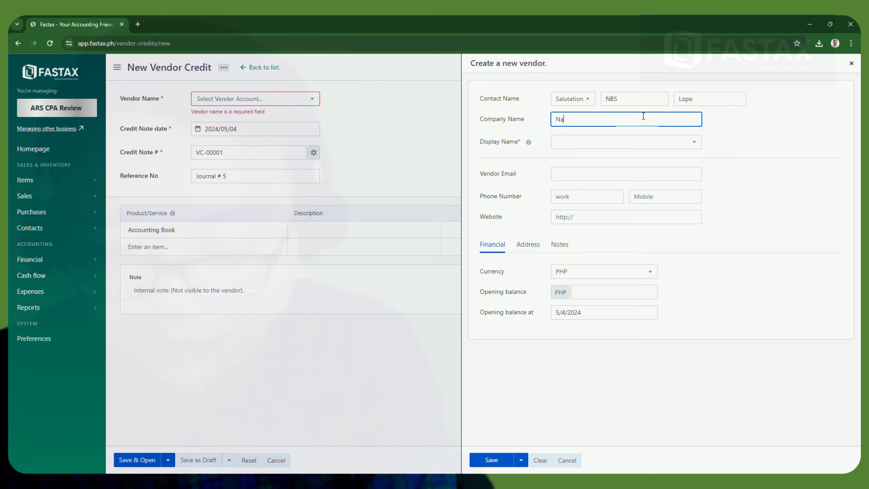
type("toin")
key("BackSpace")
key("BackSpace")
type("ional Book ")
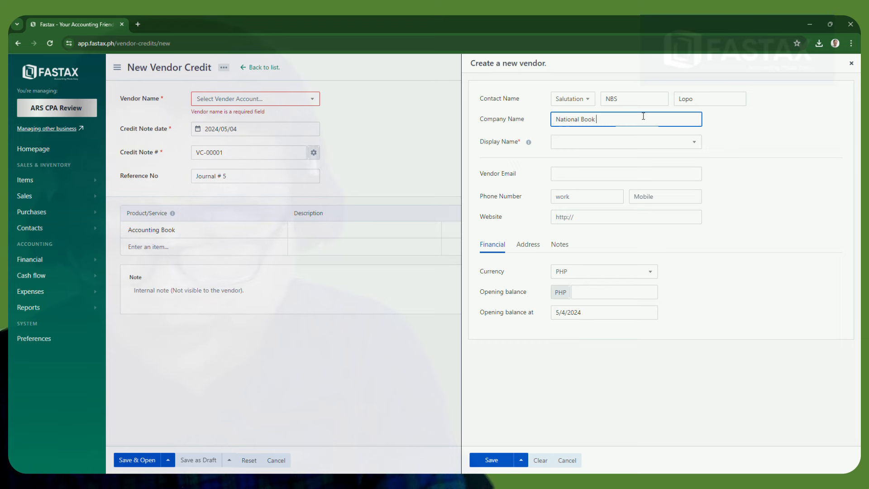
type("Stot")
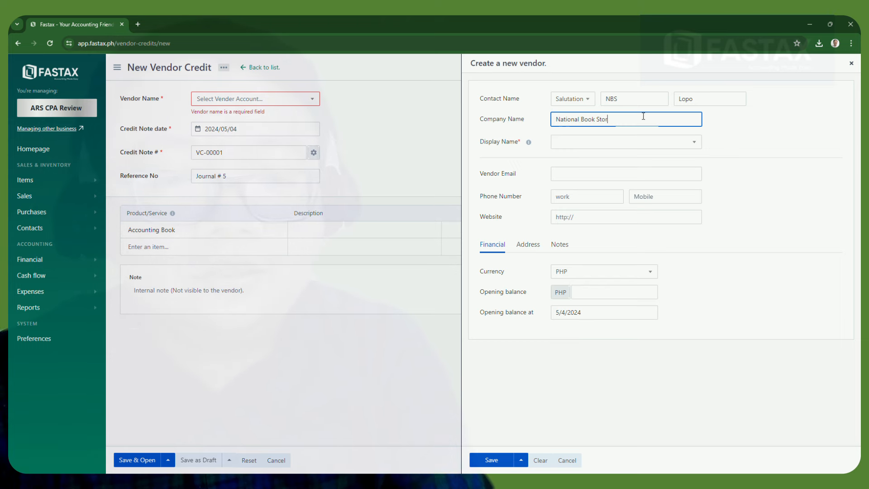
type("e")
left_click(628, 143)
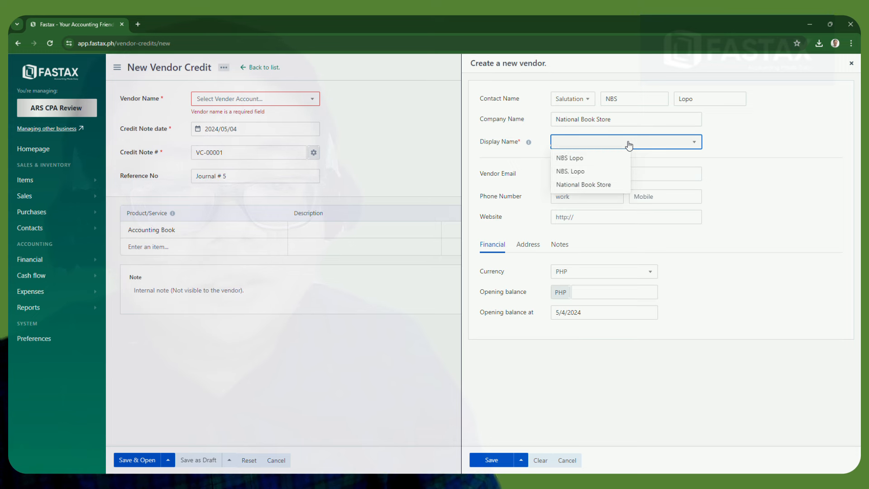
left_click(590, 158)
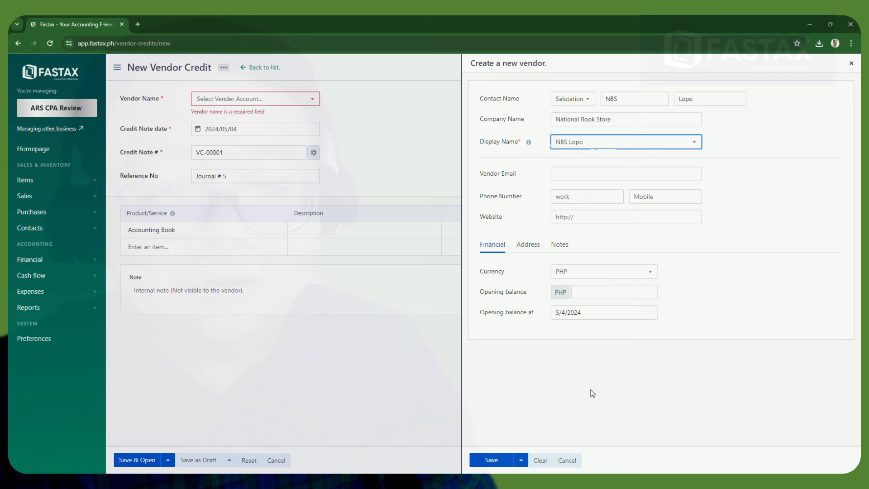
left_click(491, 459)
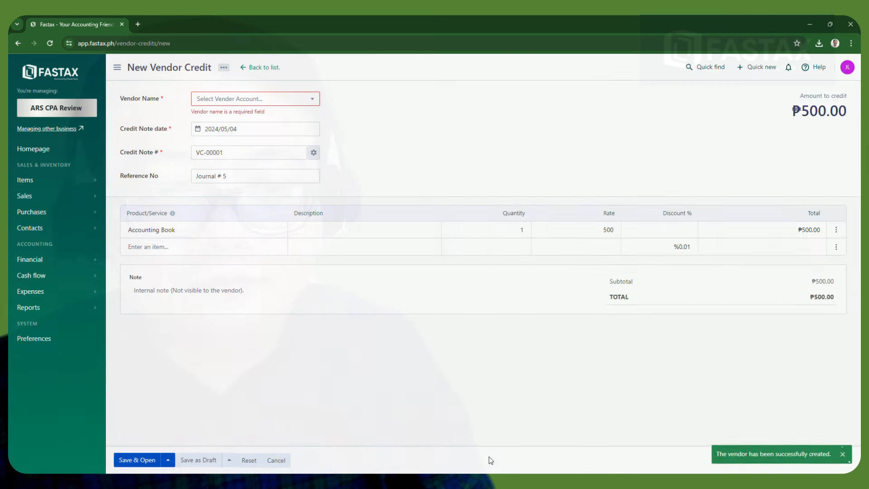
Create the National Book Store vendor with the contact's name as display name, then save
left_click(231, 102)
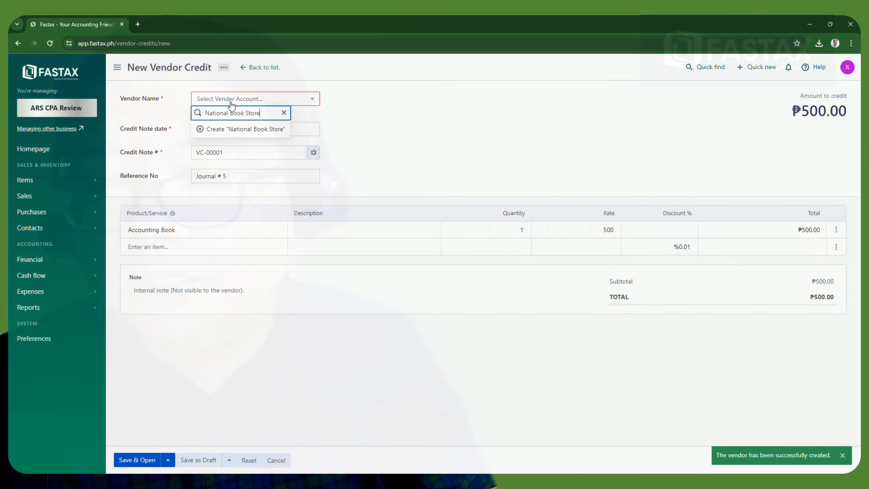
double_click(231, 112)
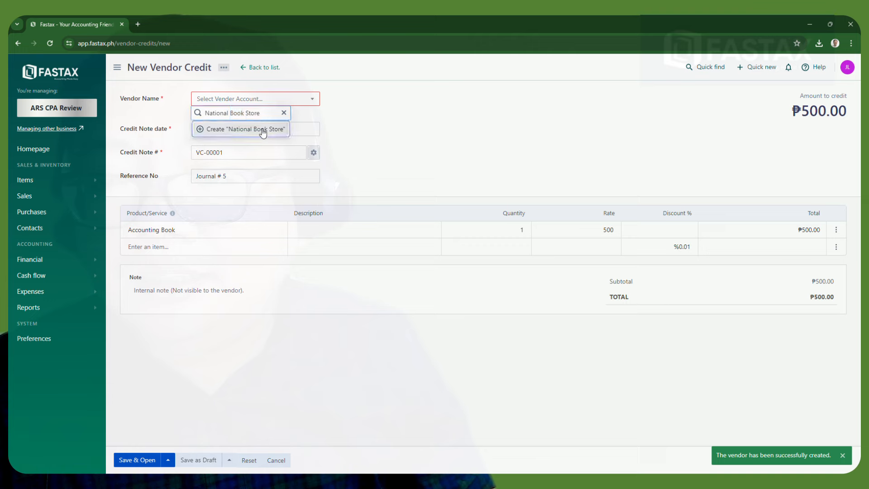
left_click(272, 129)
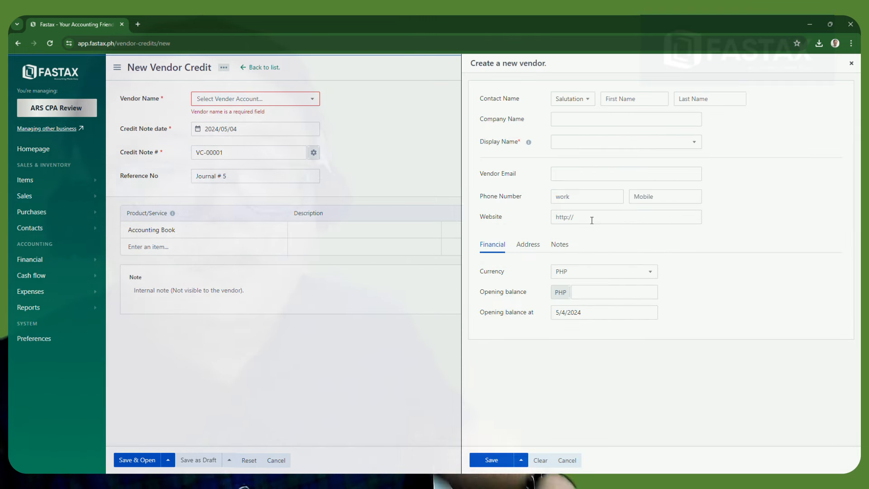
left_click(634, 101)
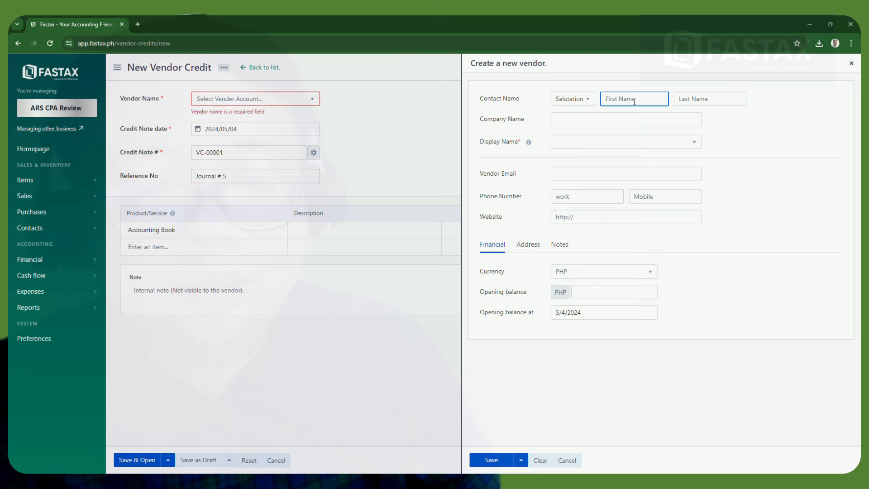
type("N")
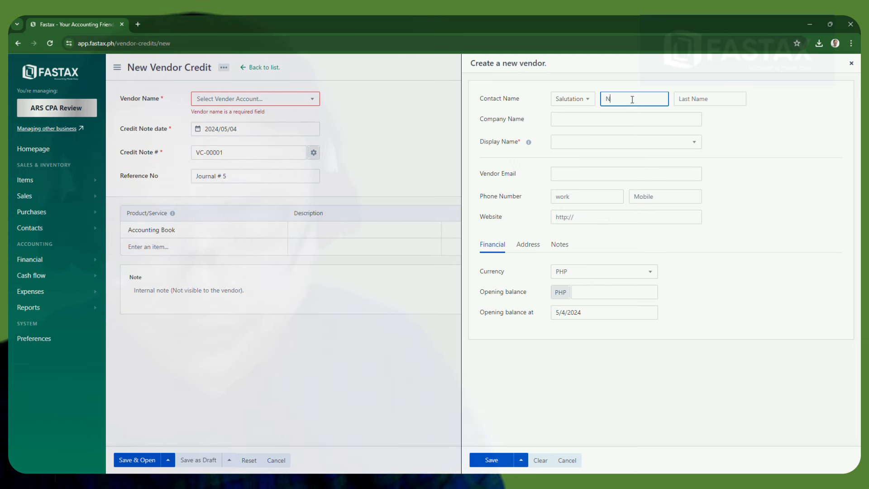
type("BS")
left_click(702, 101)
type("Lopo")
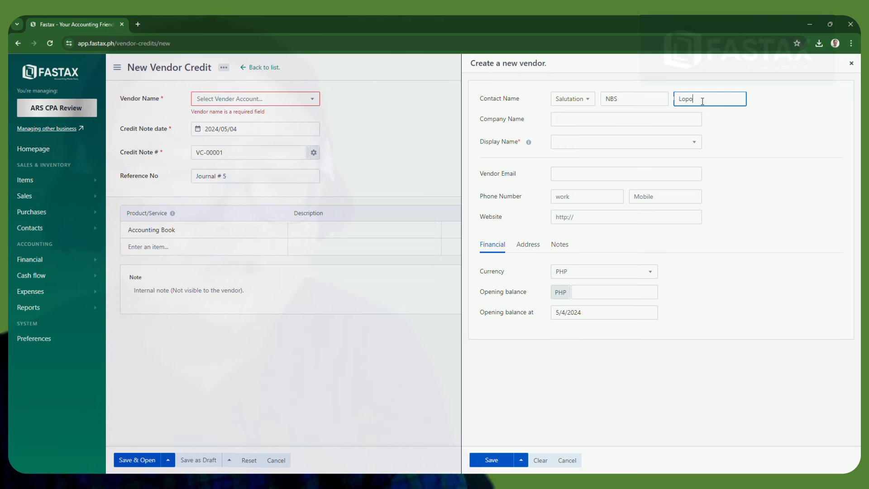
left_click(601, 122)
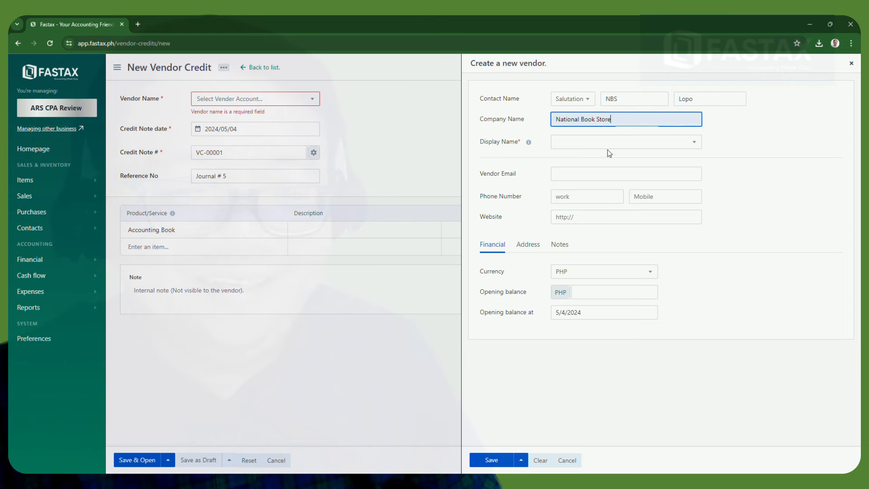
left_click(606, 144)
left_click(584, 161)
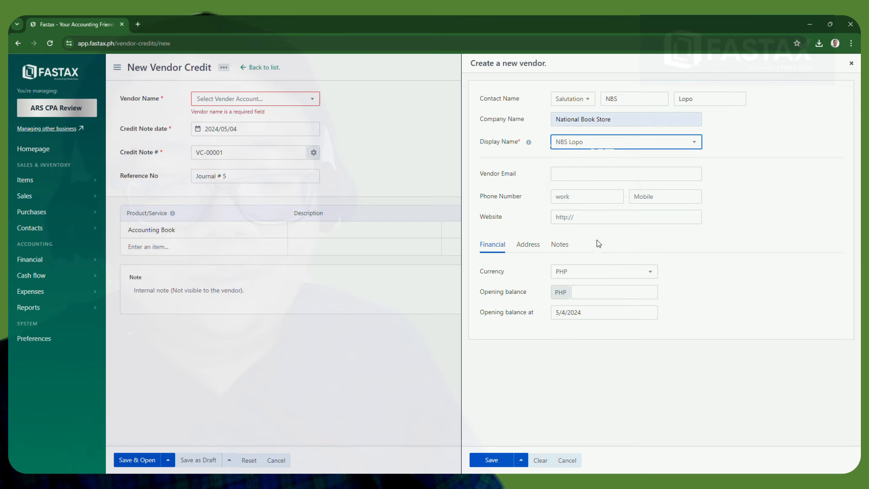
left_click(489, 462)
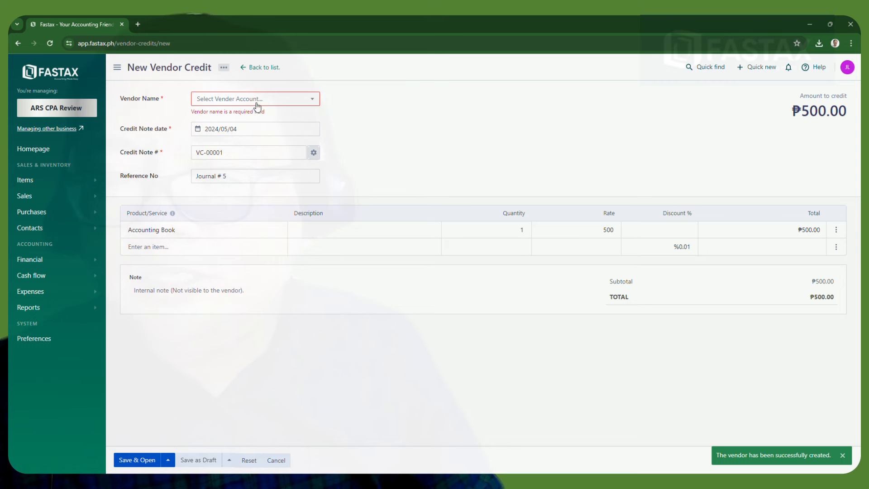
Start another National Book Store vendor with salutation Mr. and the contact's first and last name
left_click(257, 99)
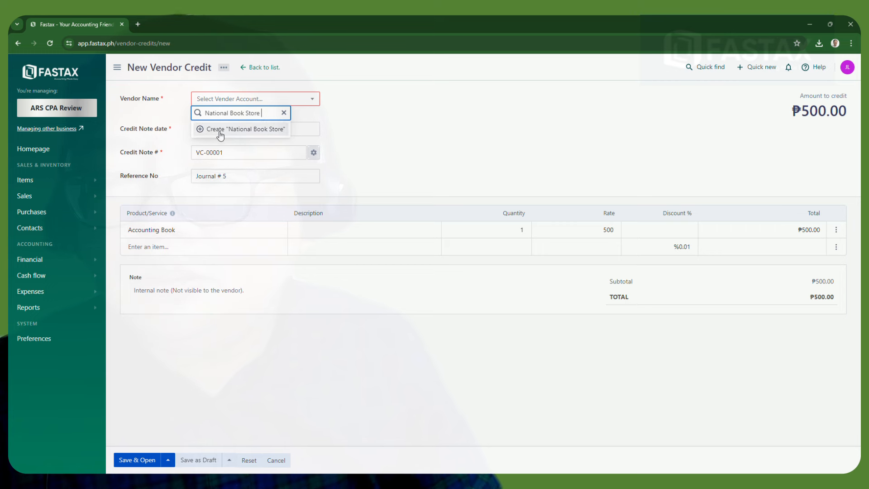
left_click(247, 130)
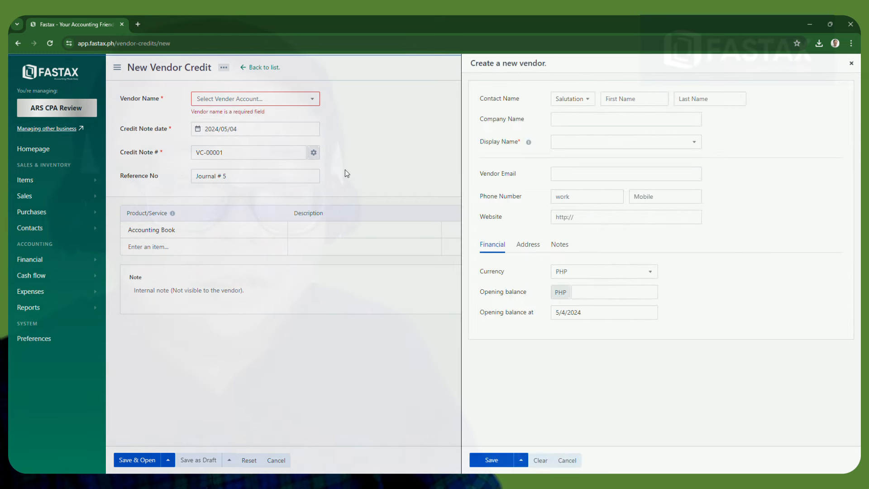
left_click(596, 106)
left_click(564, 113)
left_click(614, 102)
left_click(688, 100)
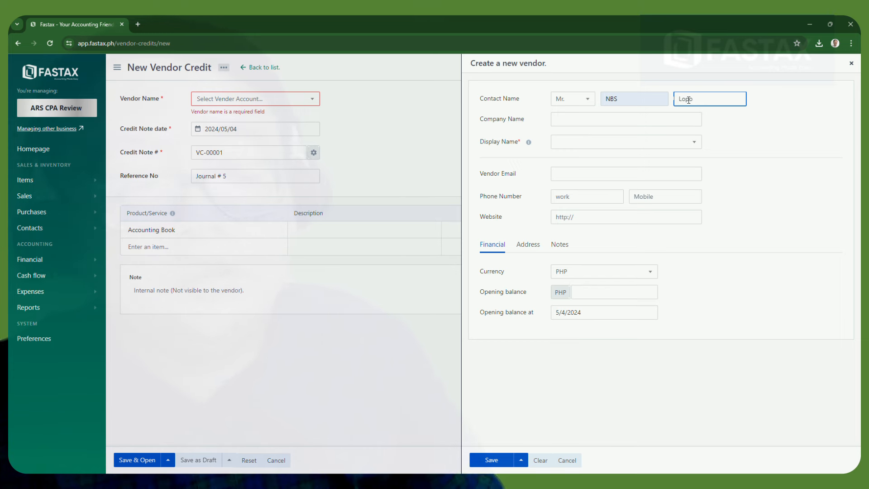
Set company National Book Store, the Mr.-prefixed display name, paste the contact's e-mail, and save
left_click(643, 121)
type("National Book Store")
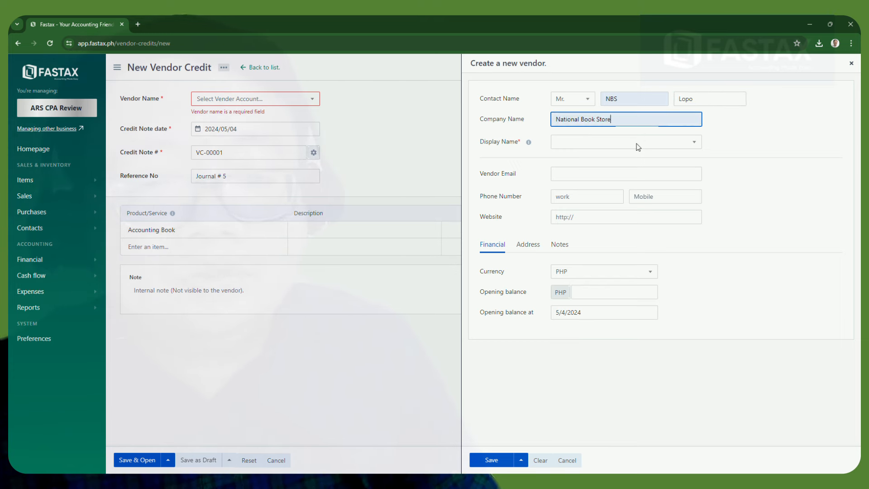
left_click(637, 146)
left_click(583, 157)
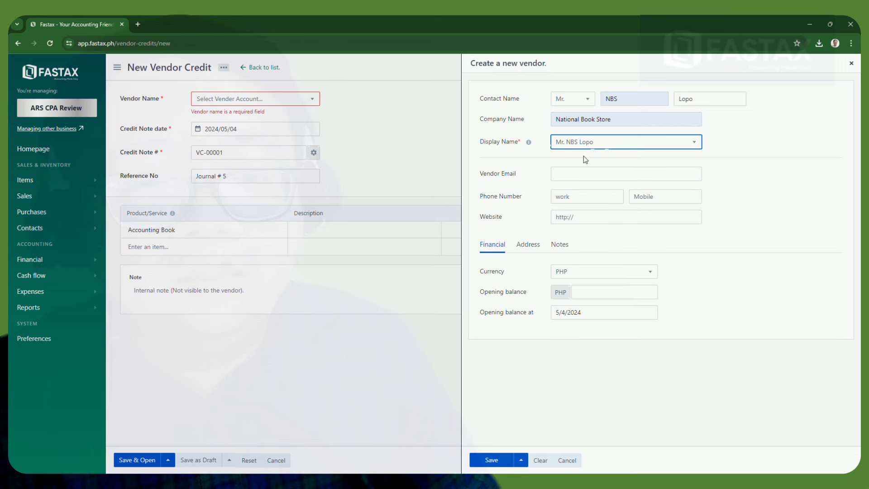
left_click(582, 176)
key("ctrl+v")
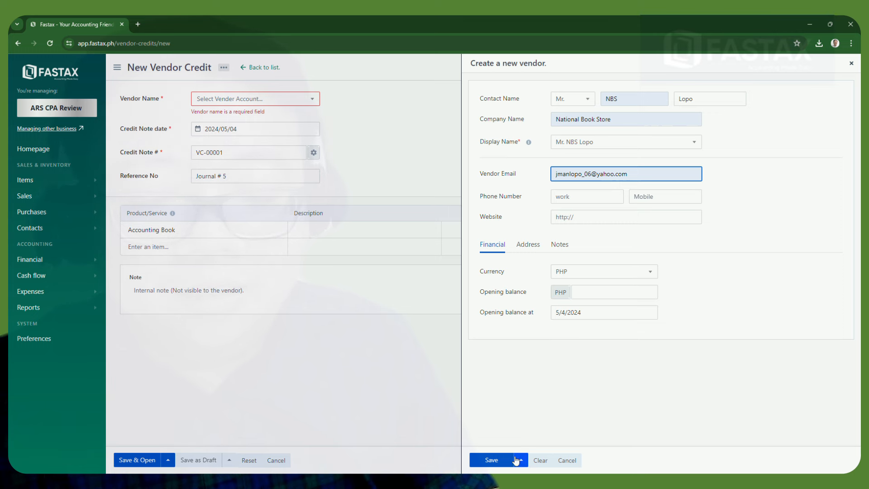
left_click(498, 462)
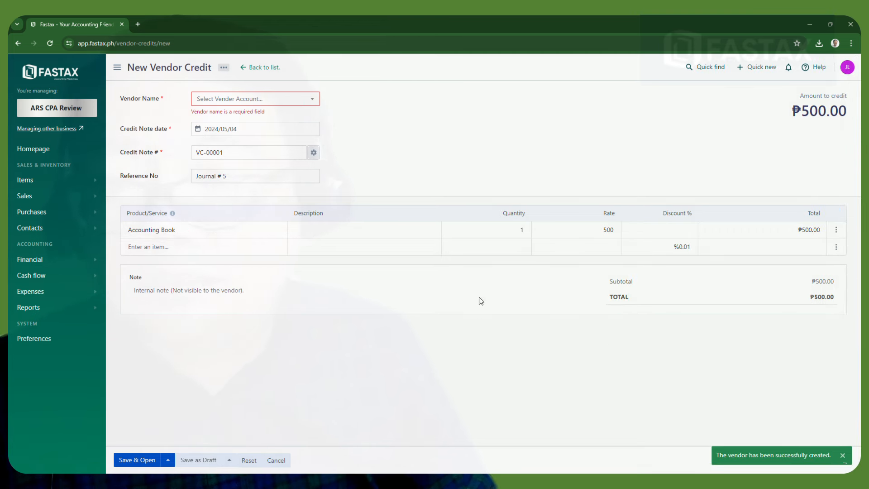
Choose the vendor displayed as the contact's full name without salutation for VC-00001
left_click(289, 129)
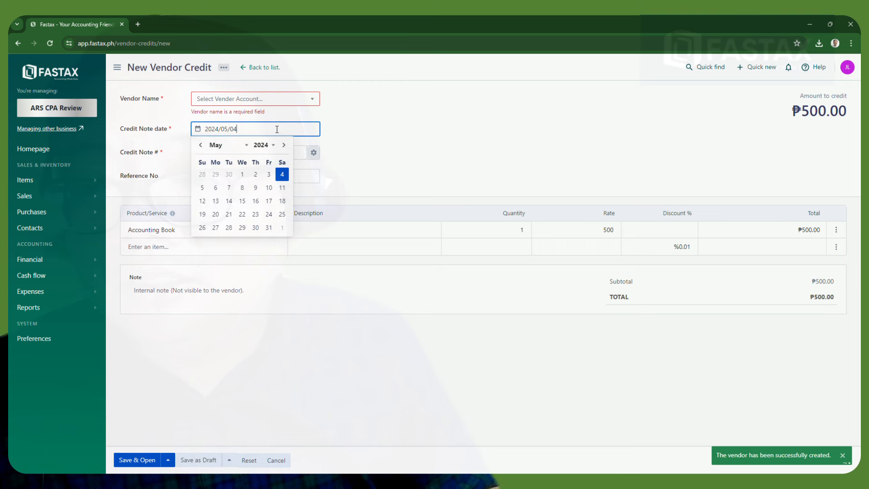
left_click(251, 101)
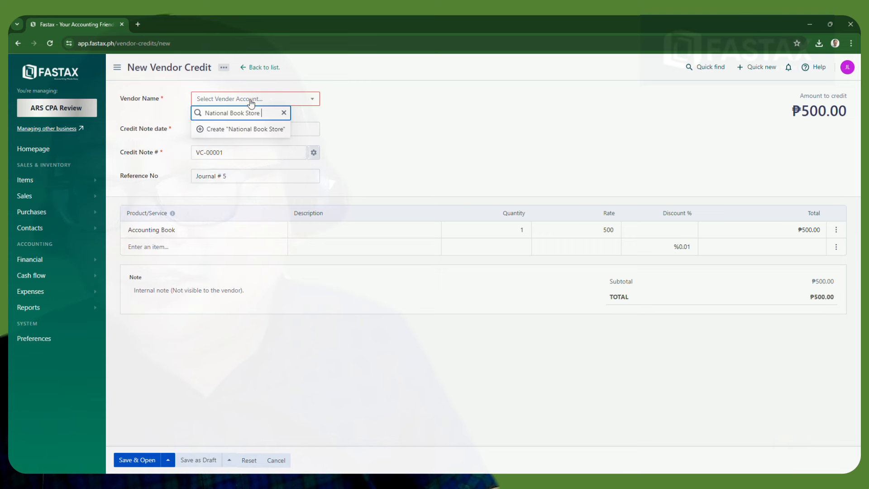
left_click(284, 113)
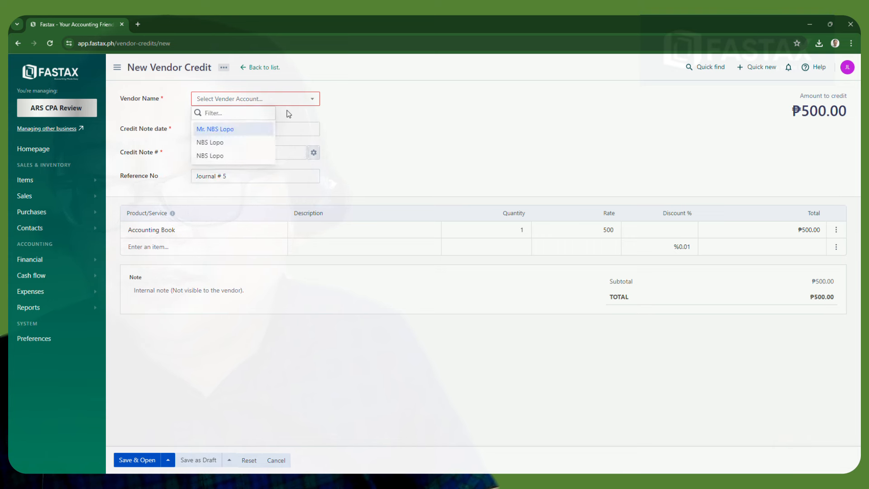
left_click(315, 101)
left_click(315, 101)
left_click(210, 131)
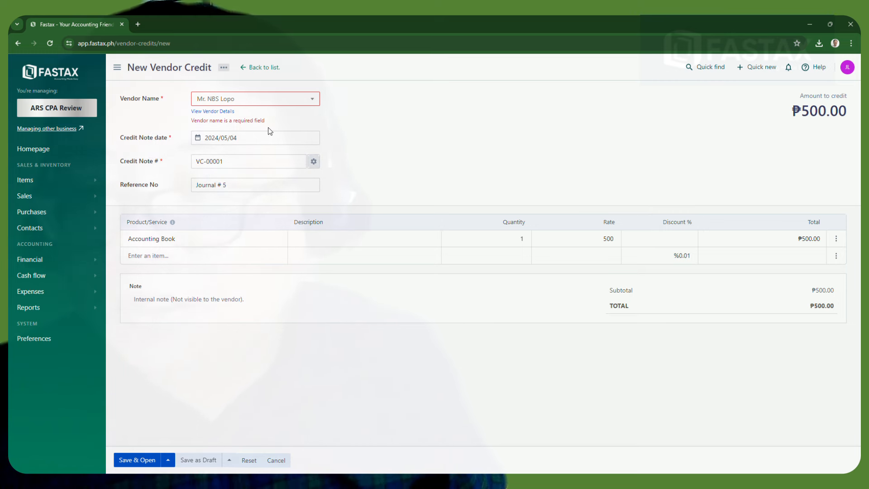
left_click(312, 98)
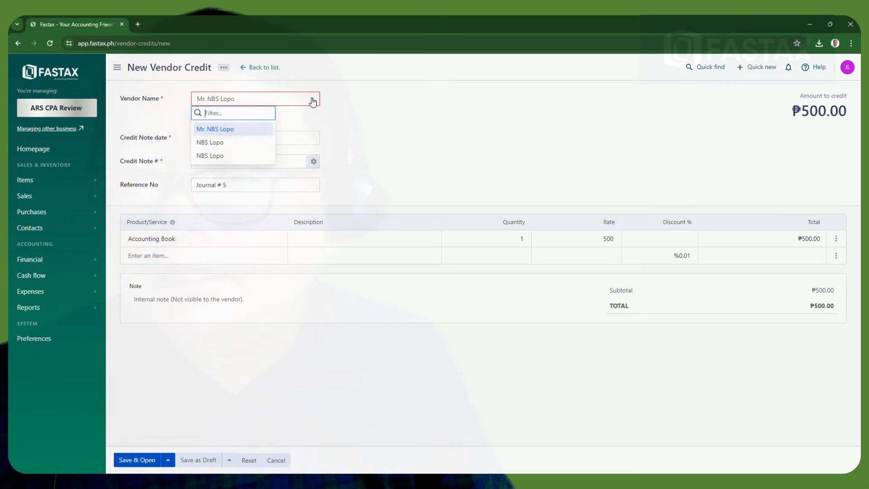
left_click(229, 142)
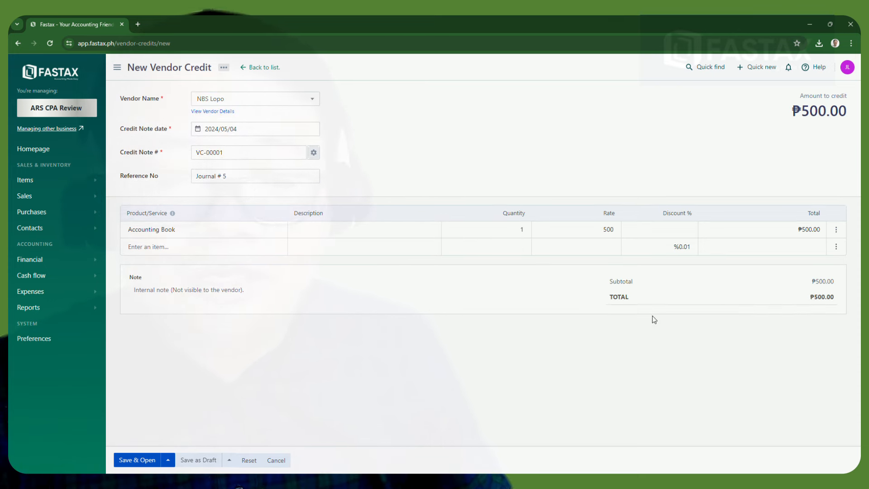
Save VC-00001 and scroll the Journal report to its ₱500 Accounts Payable entry
left_click(125, 462)
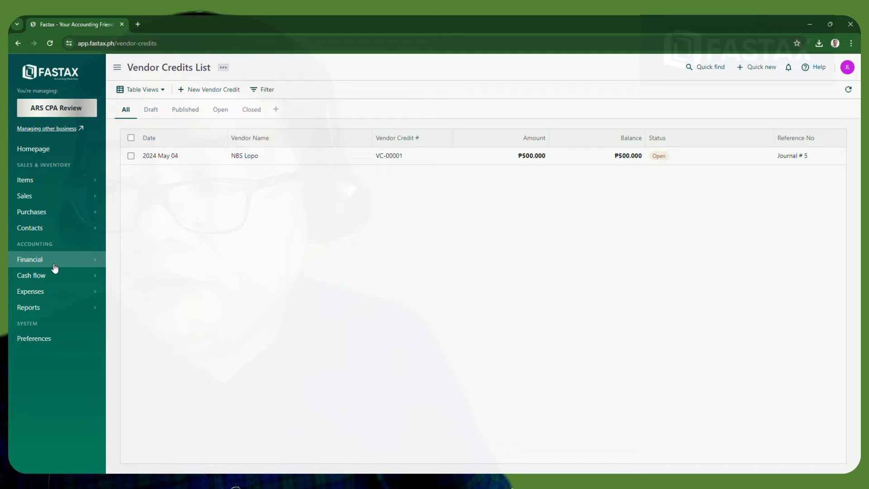
left_click(54, 306)
left_click(132, 128)
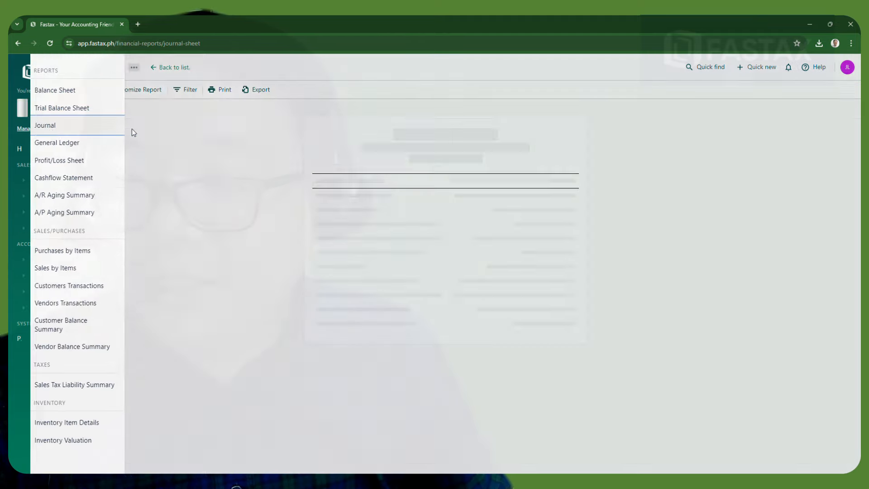
scroll(305, 315, "down", 3)
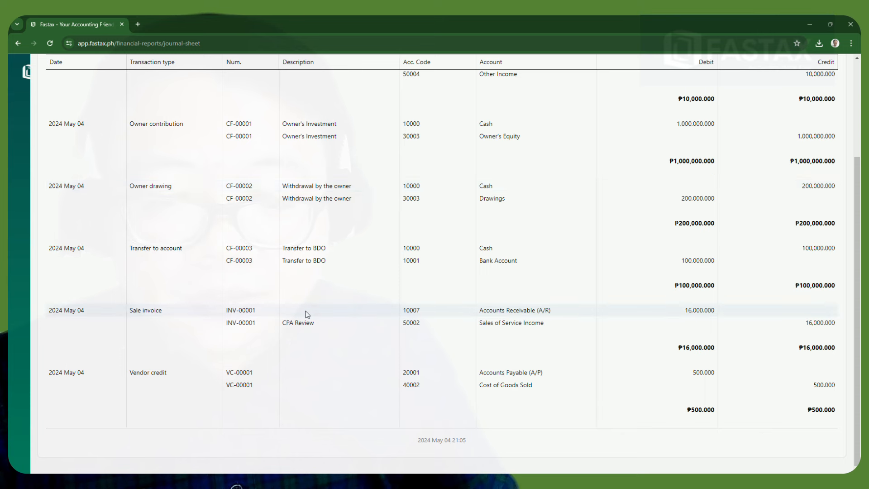
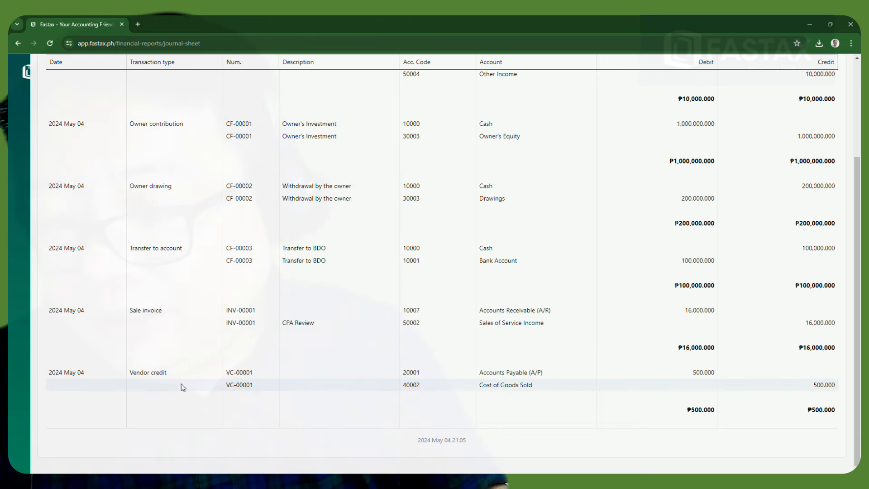
Scroll the Journal Sheet back to the top and bring up the sidebar's Purchases options
scroll(158, 391, "up", 5)
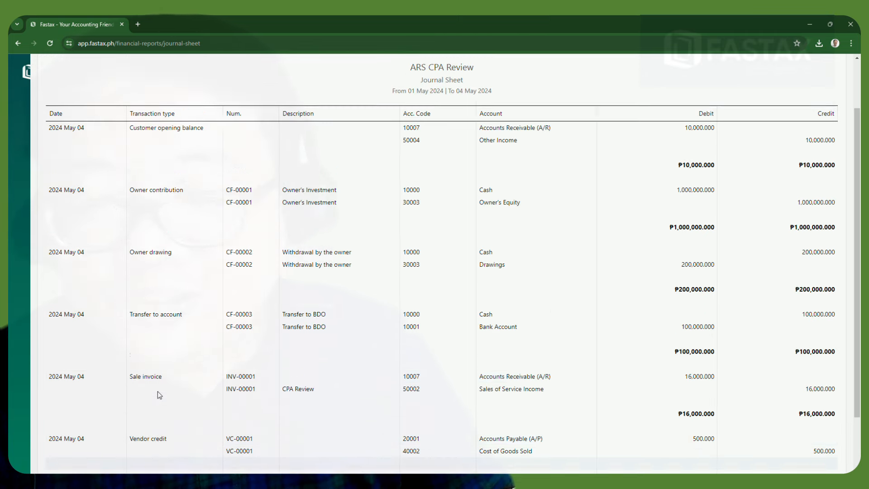
left_click(41, 68)
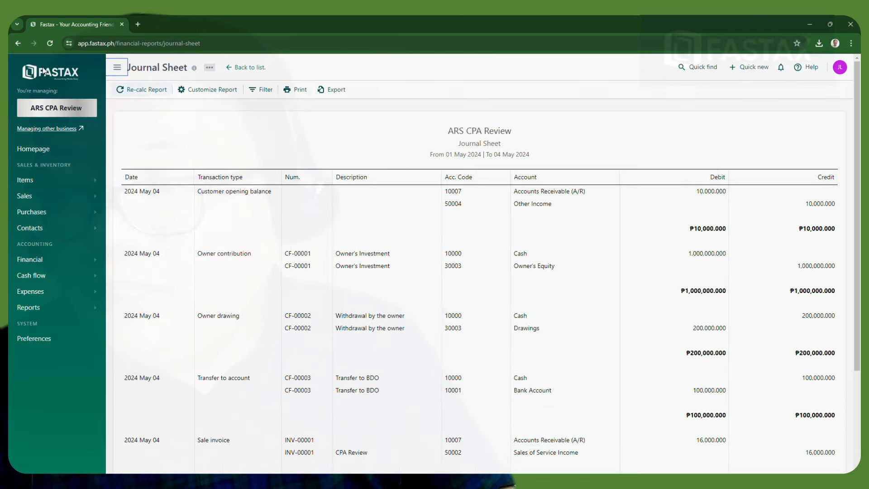
left_click(64, 219)
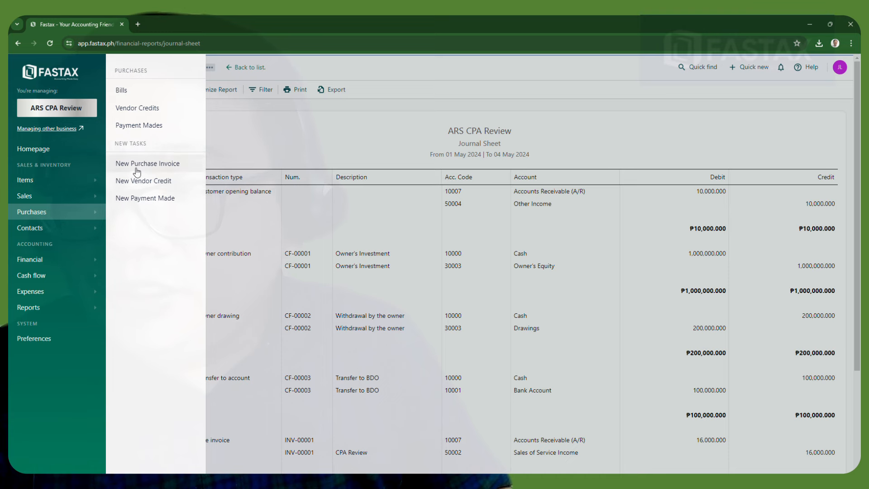
Start a new bill and select the existing vendor
left_click(123, 91)
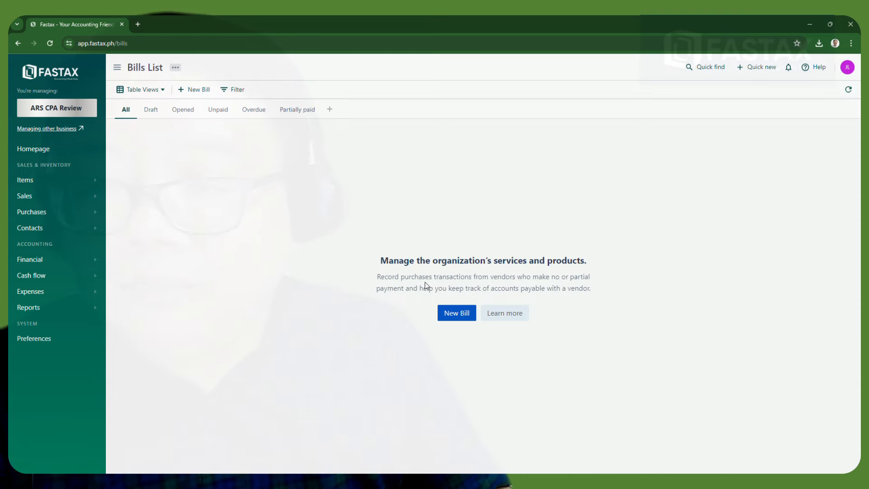
left_click(456, 312)
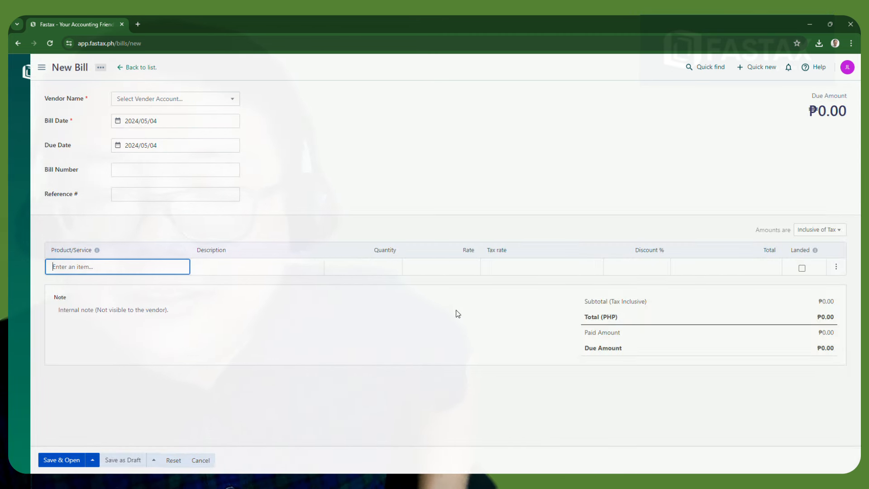
mouse_move(41, 81)
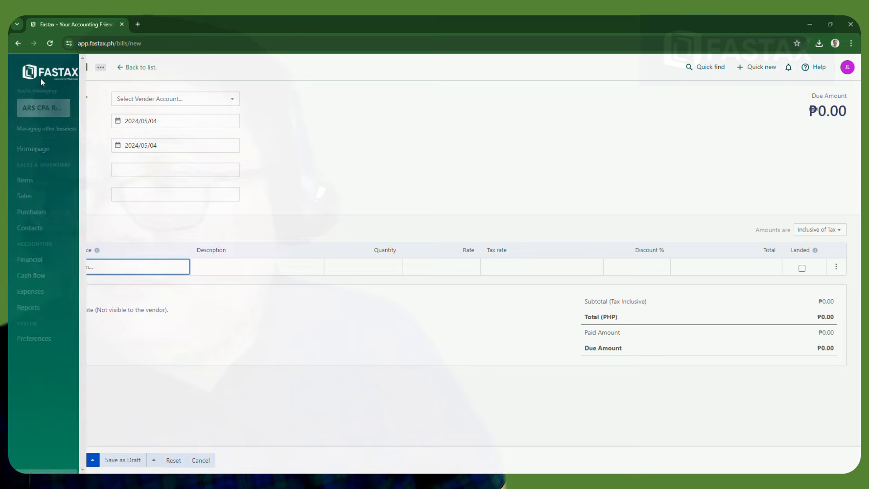
mouse_move(77, 220)
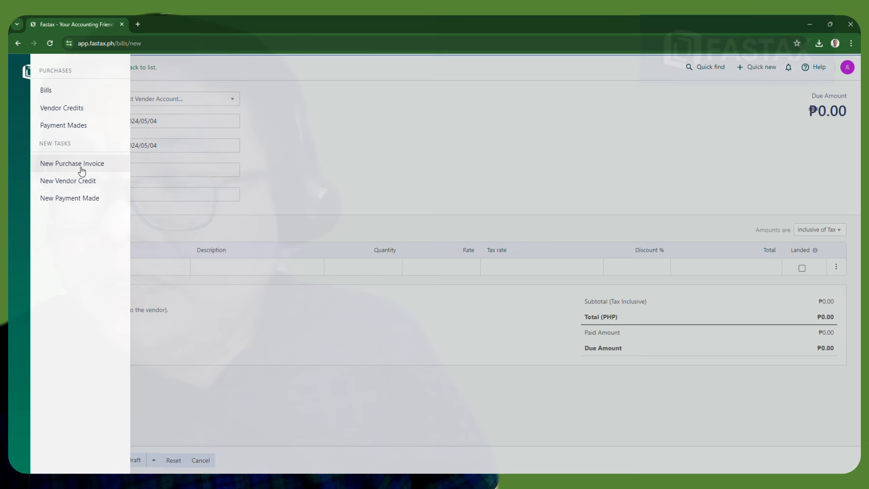
left_click(82, 167)
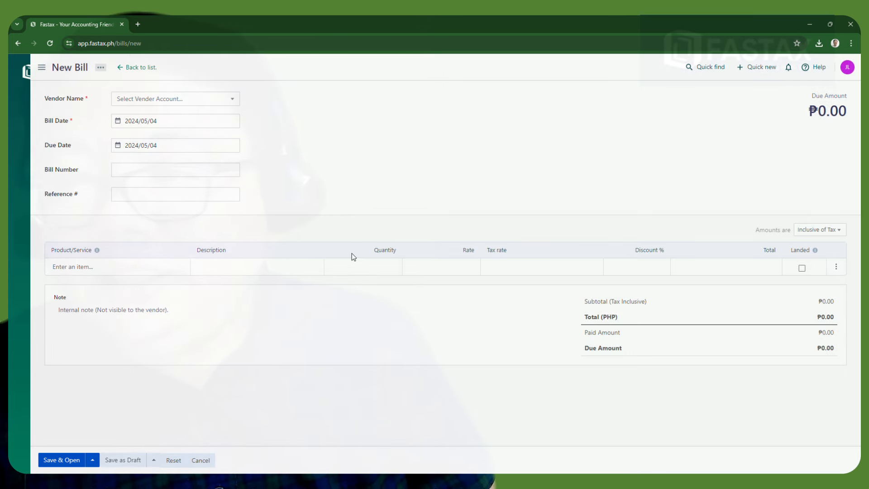
left_click(233, 103)
left_click(217, 105)
left_click(225, 106)
left_click(160, 130)
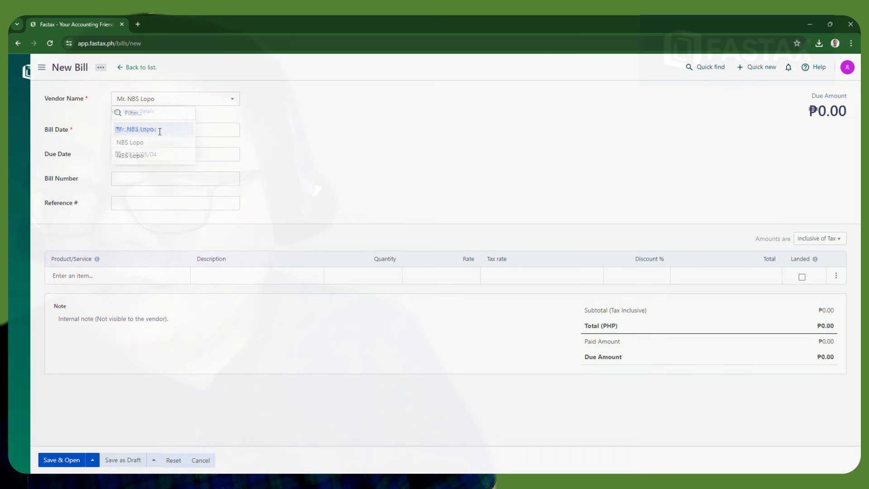
Enter bill number #1 and reference Journal # 5
left_click(134, 182)
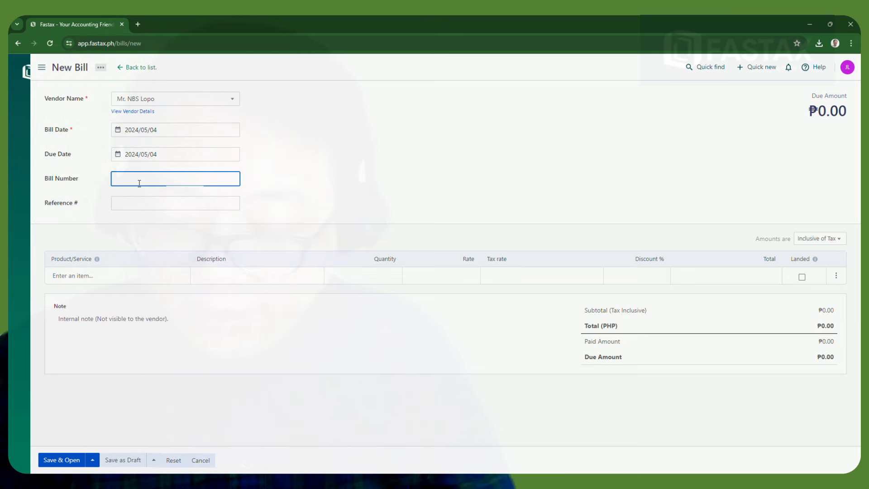
type("#1")
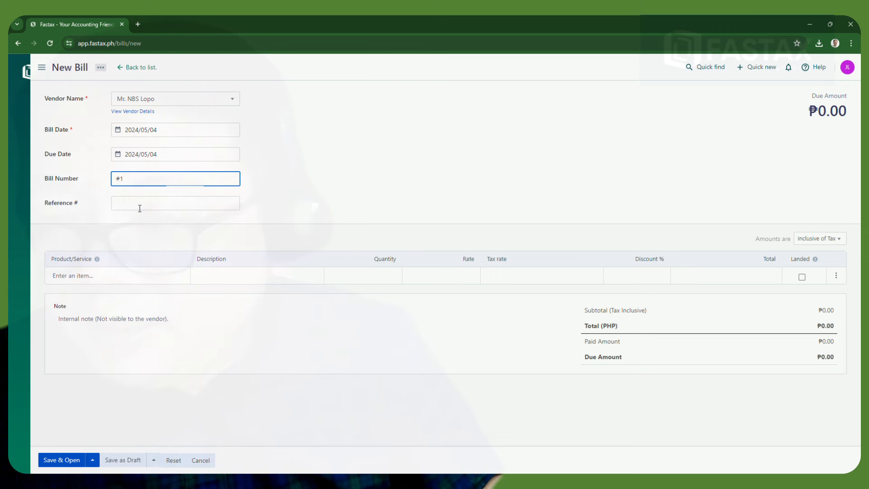
left_click(141, 206)
type("Journal # 4")
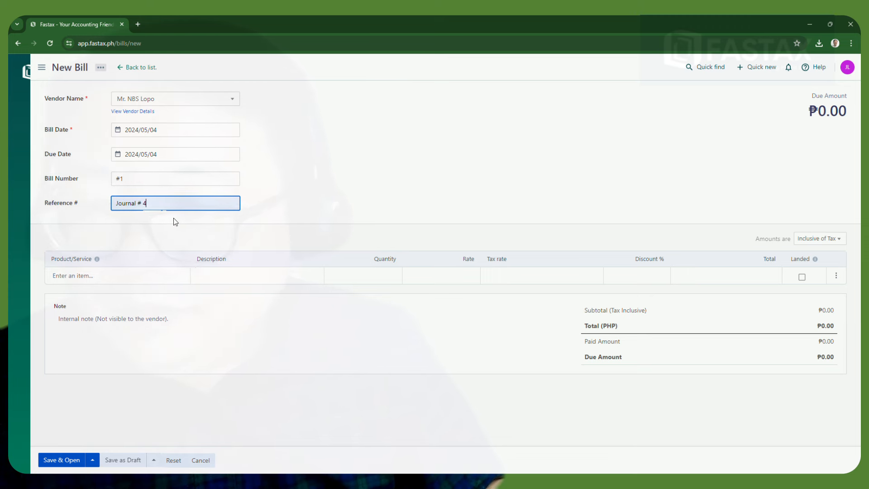
key("BackSpace")
type("5")
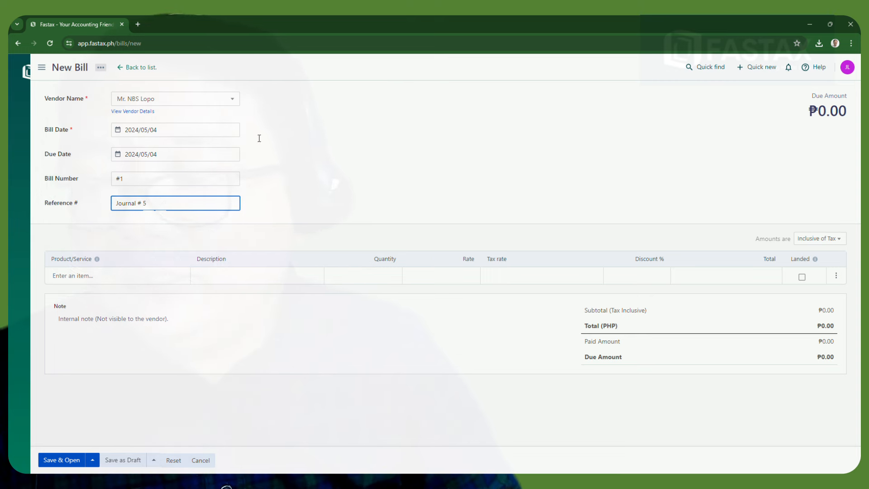
left_click(363, 159)
Add one Accounting Book at 200 as the line item and save the bill
left_click(104, 278)
type("Acco")
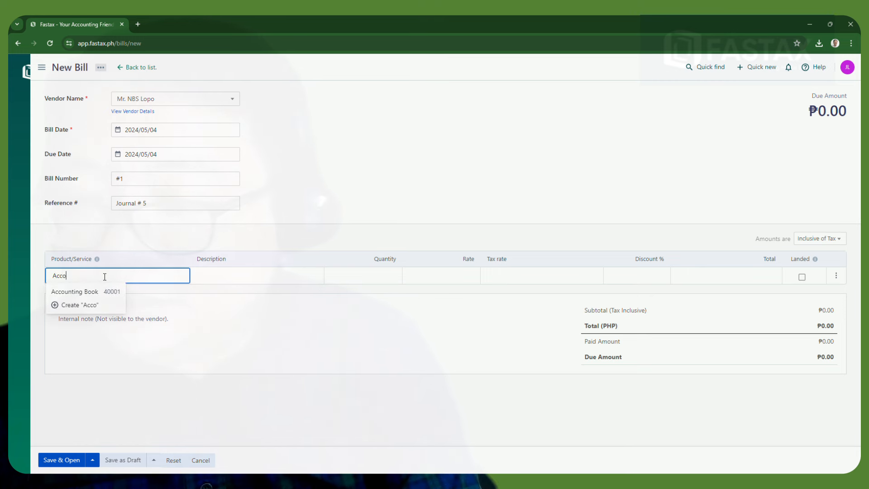
left_click(91, 291)
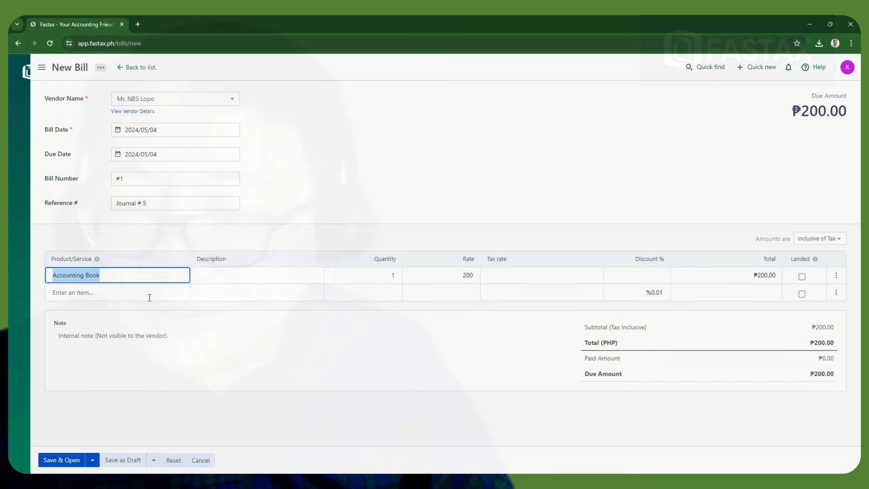
left_click(252, 280)
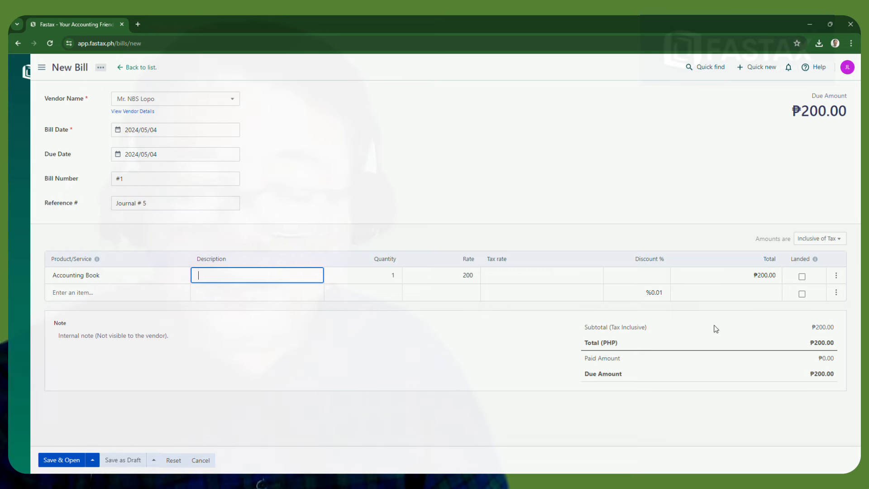
left_click(61, 463)
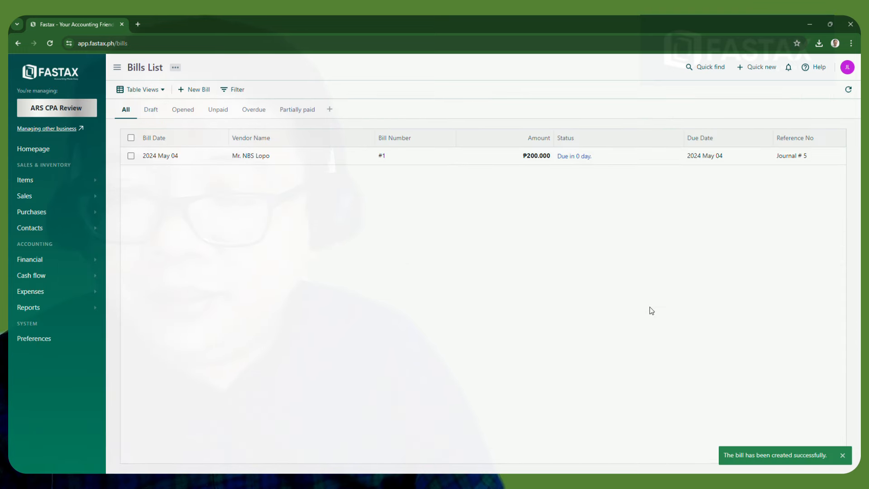
left_click(45, 307)
Open the Journal Sheet and find bill #1's Cost of Goods Sold / Accounts Payable 200 entry
left_click(122, 126)
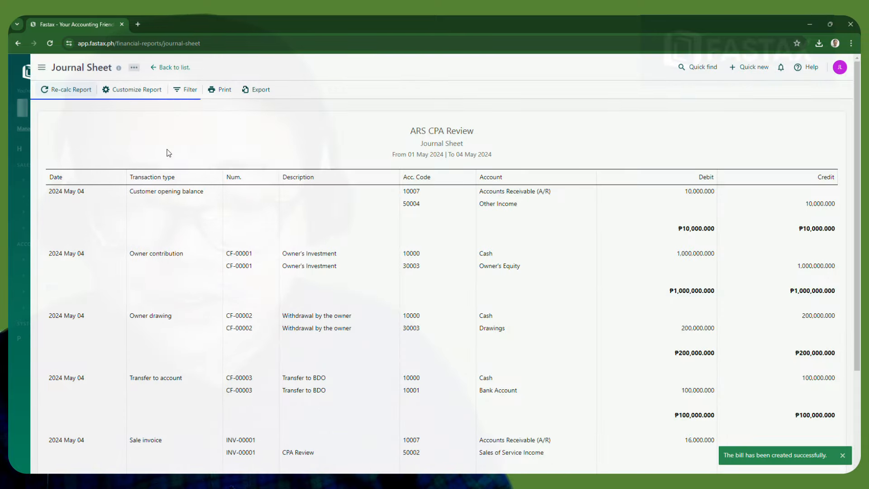
scroll(589, 298, "down", 4)
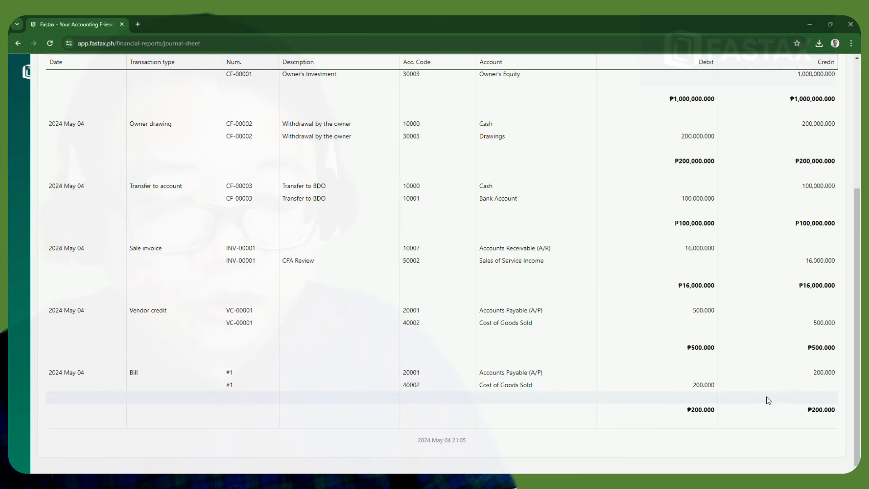
scroll(767, 394, "up", 4)
scroll(767, 393, "down", 4)
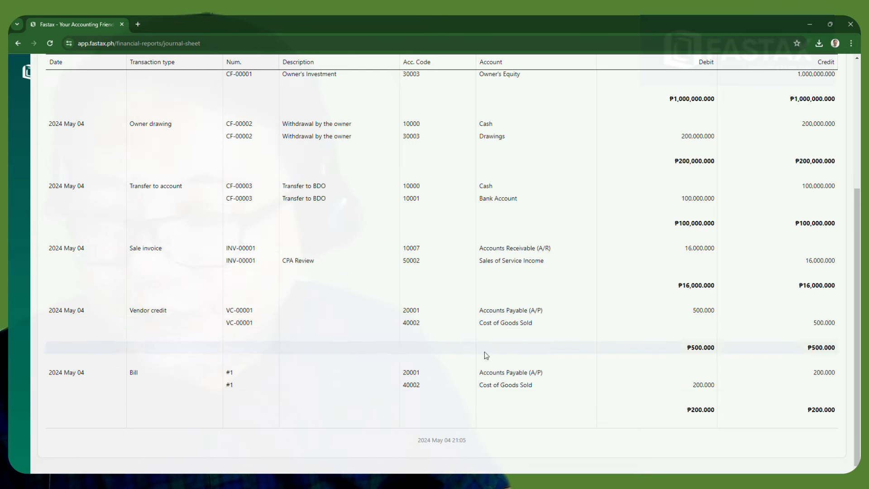
scroll(691, 346, "up", 2)
scroll(691, 344, "up", 2)
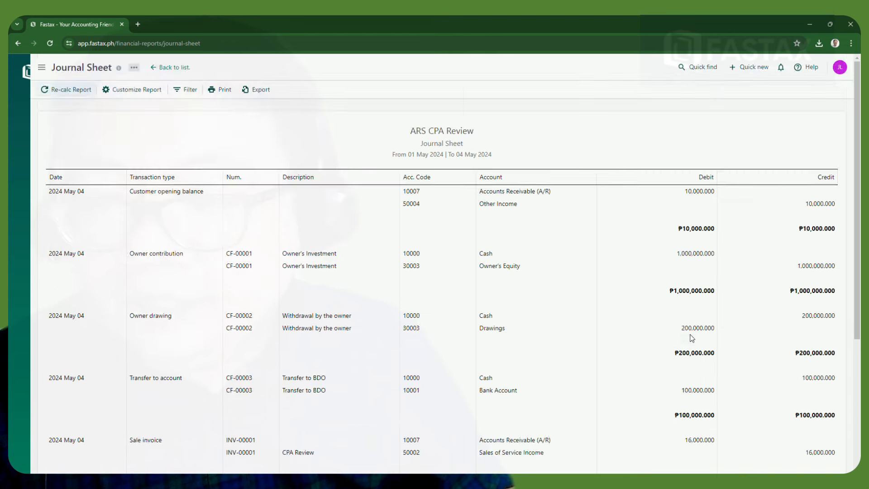
scroll(692, 338, "down", 2)
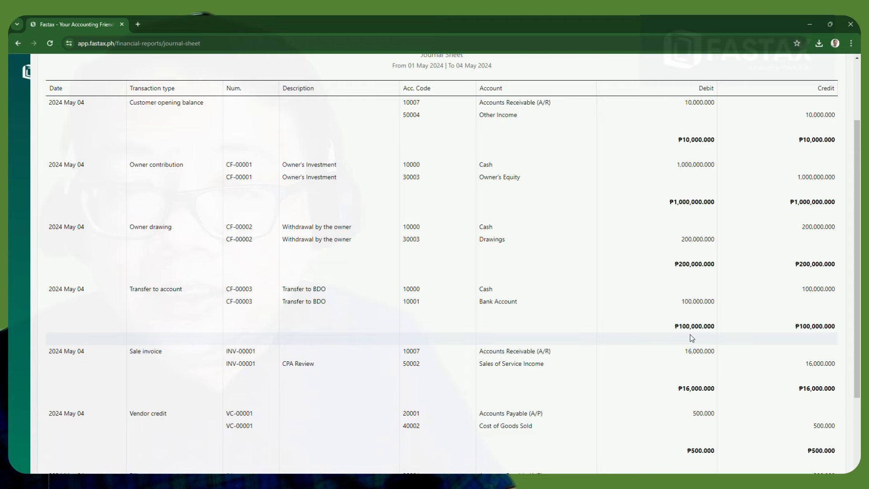
scroll(692, 338, "down", 3)
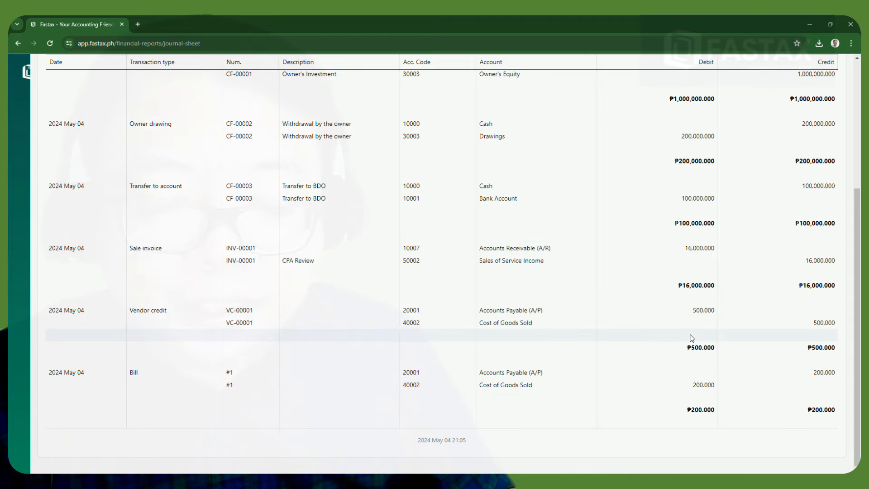
scroll(262, 310, "up", 1)
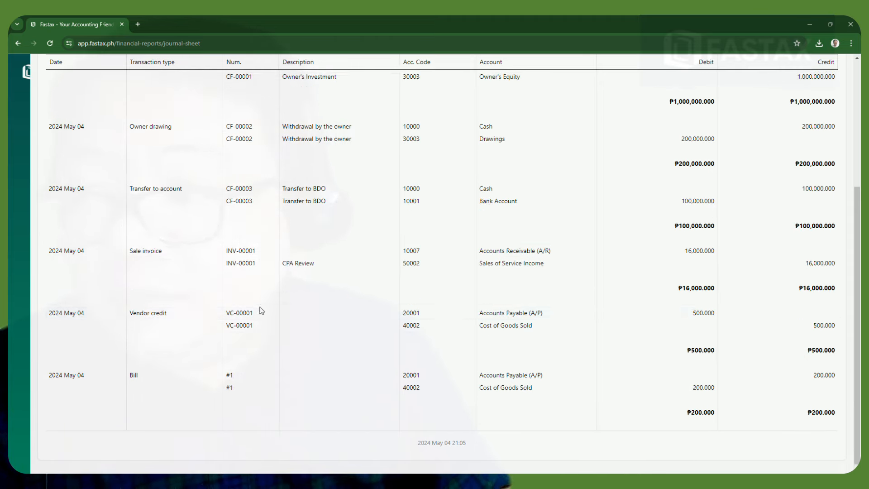
scroll(262, 311, "up", 4)
scroll(501, 387, "down", 4)
mouse_move(11, 201)
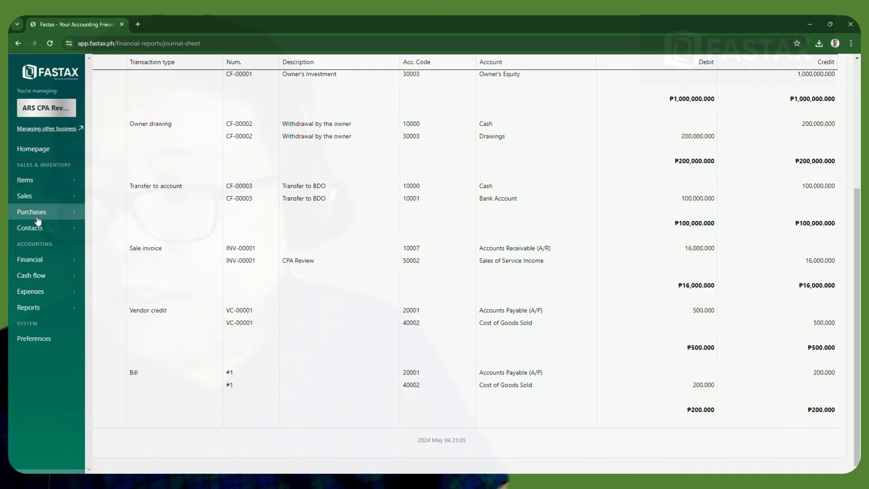
Start a new bill numbered #2 with reference Journal # 6
left_click(81, 219)
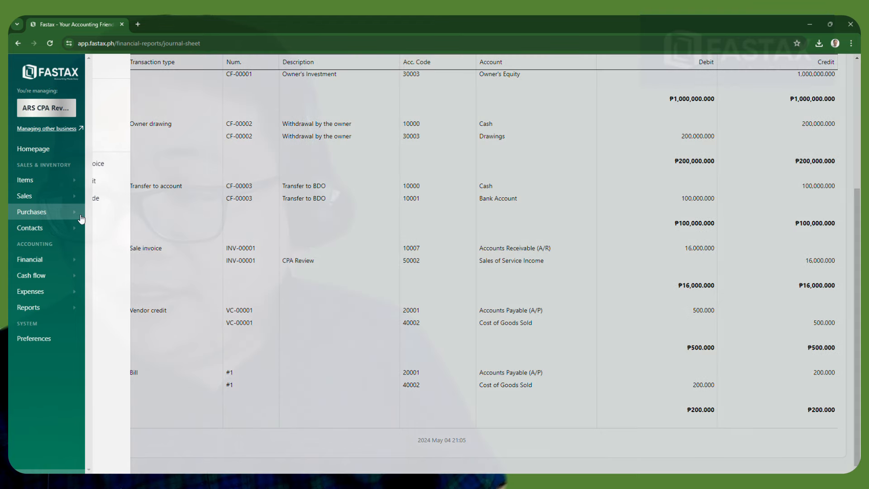
left_click(97, 167)
left_click(130, 169)
type("#1")
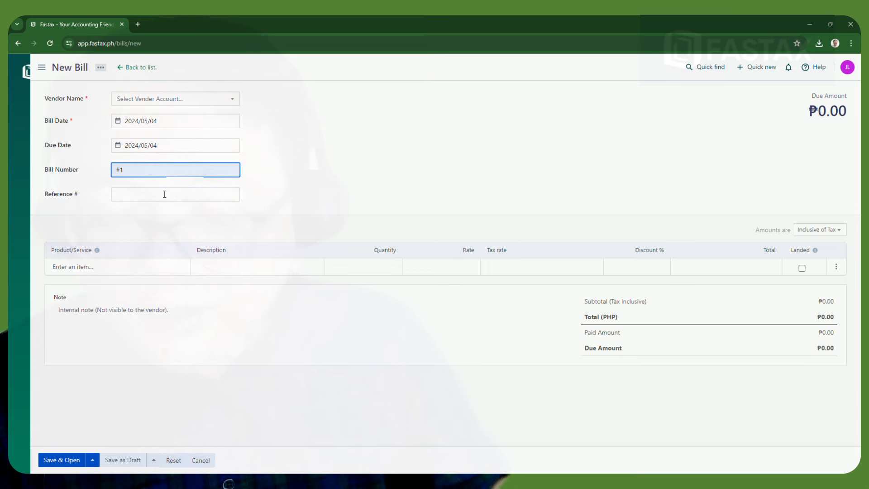
key("BackSpace")
type("2")
left_click(164, 194)
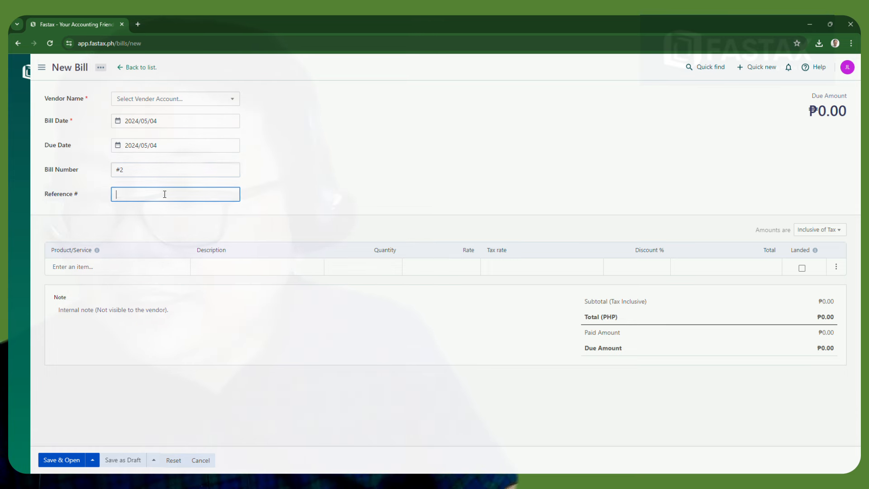
type("Journal # 3")
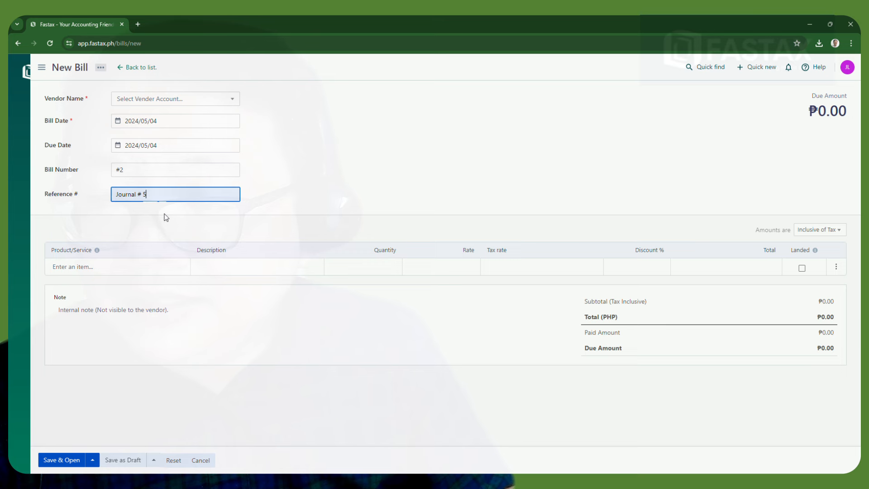
key("BackSpace")
type("6")
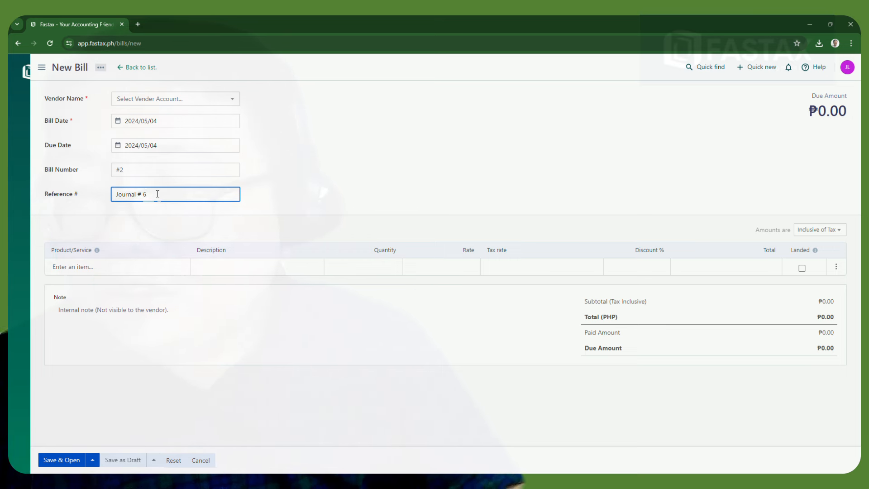
left_click(216, 372)
Add an Accounting Book line with quantity 5, totalling ₱1,000.00
left_click(123, 272)
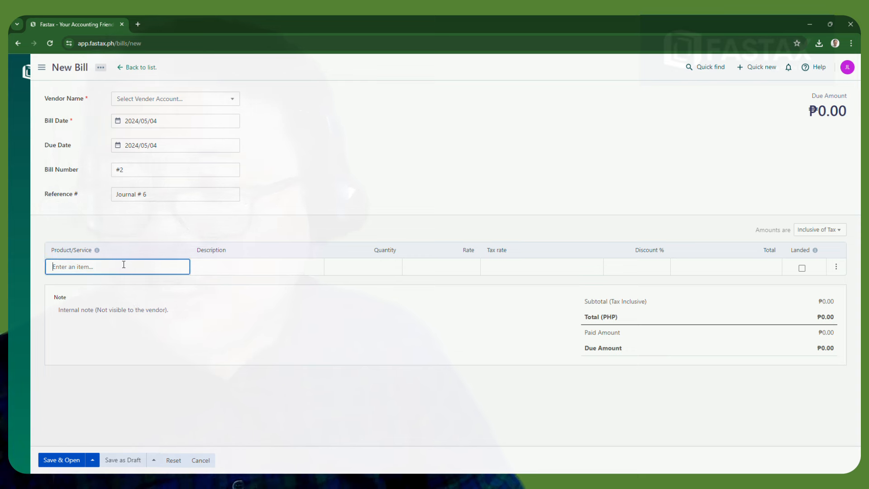
type("A")
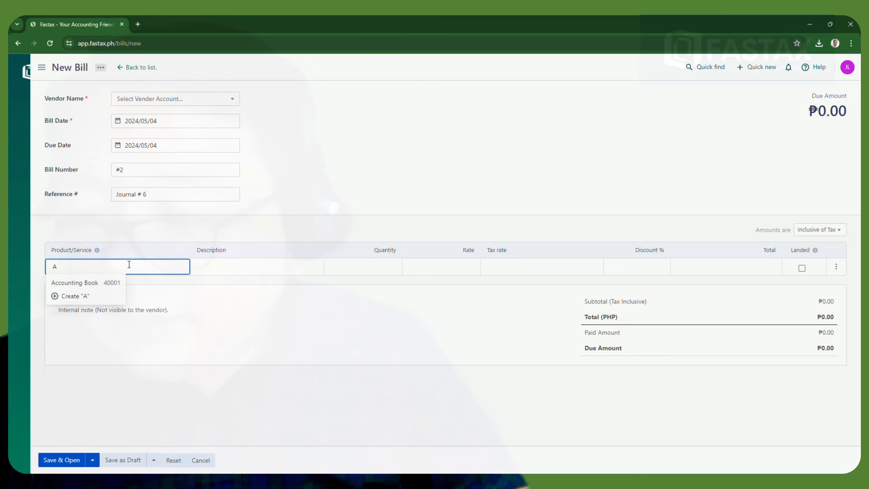
left_click(67, 282)
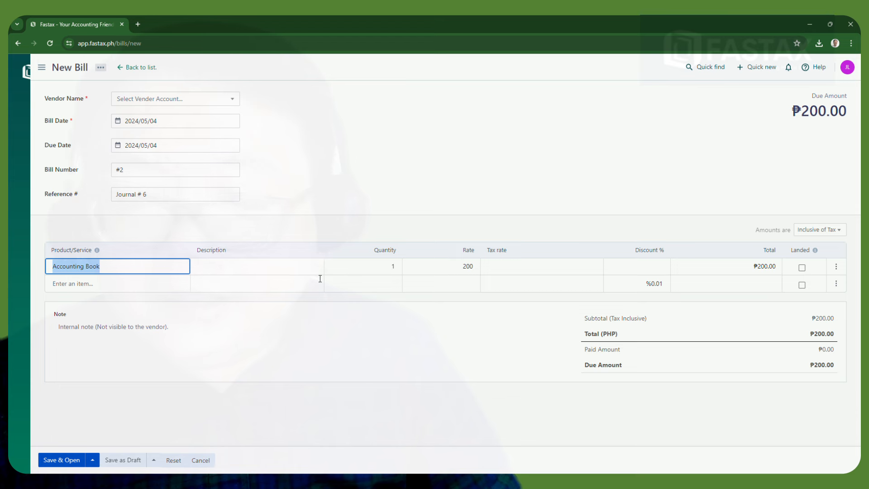
left_click(396, 268)
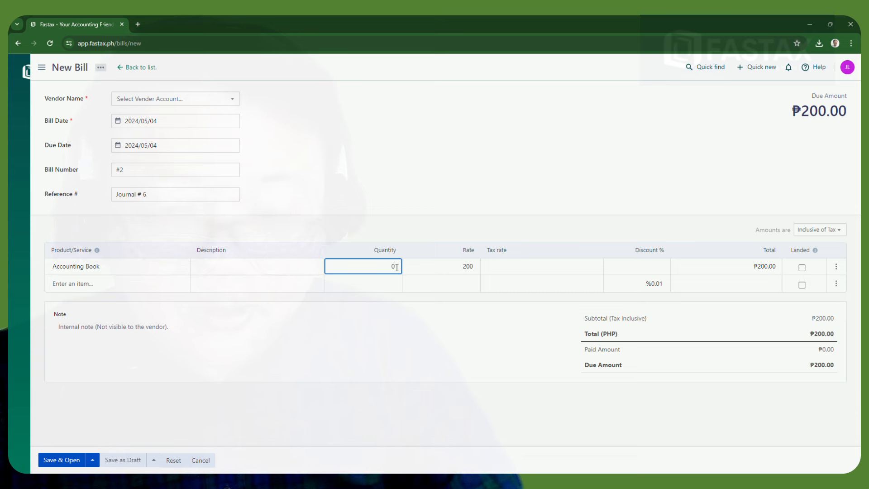
key("BackSpace")
type("5")
left_click(336, 406)
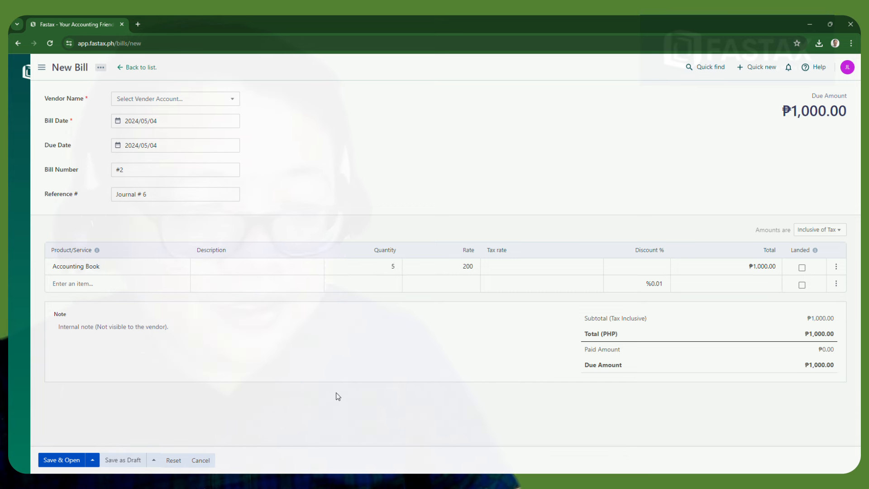
Select the existing vendor and save bill #2
left_click(53, 460)
left_click(202, 104)
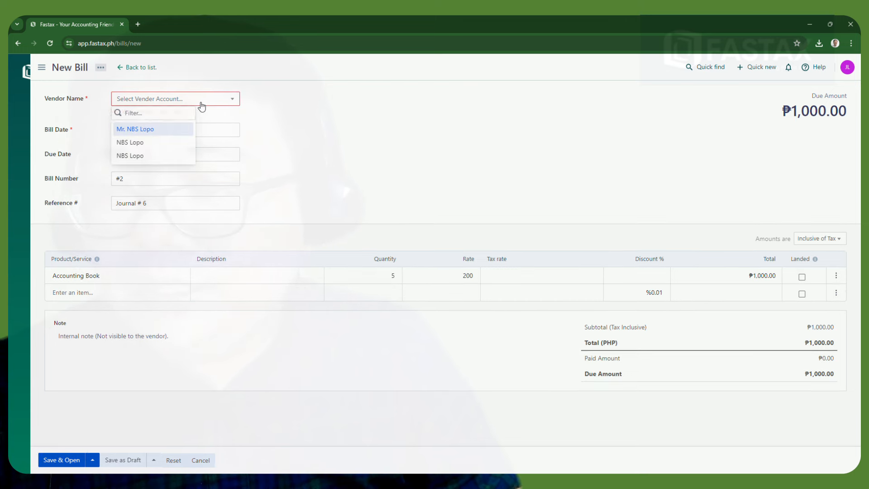
left_click(144, 130)
left_click(68, 461)
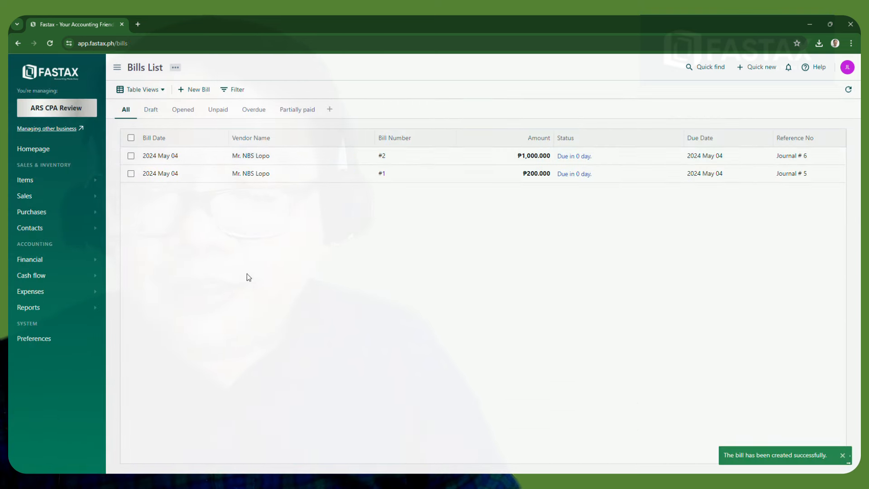
Open the Journal report and scroll to bill #2's ₱1,000 Cost of Goods Sold / Accounts Payable entry
left_click(64, 313)
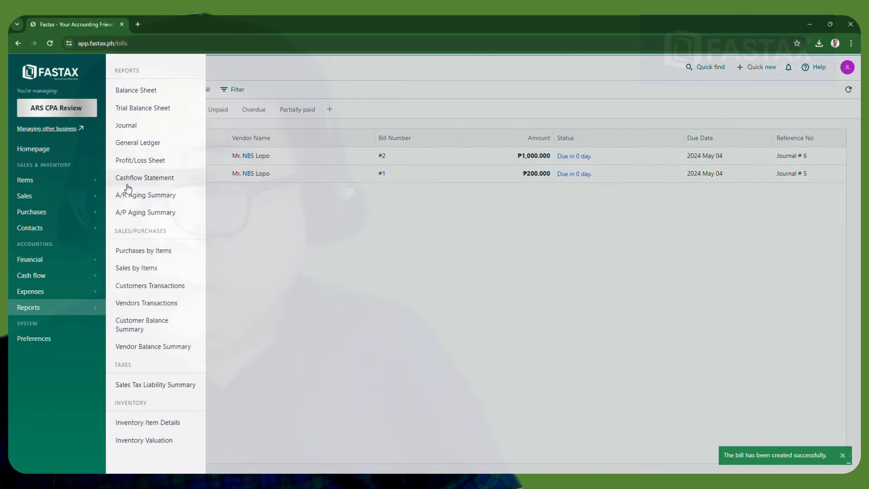
left_click(140, 128)
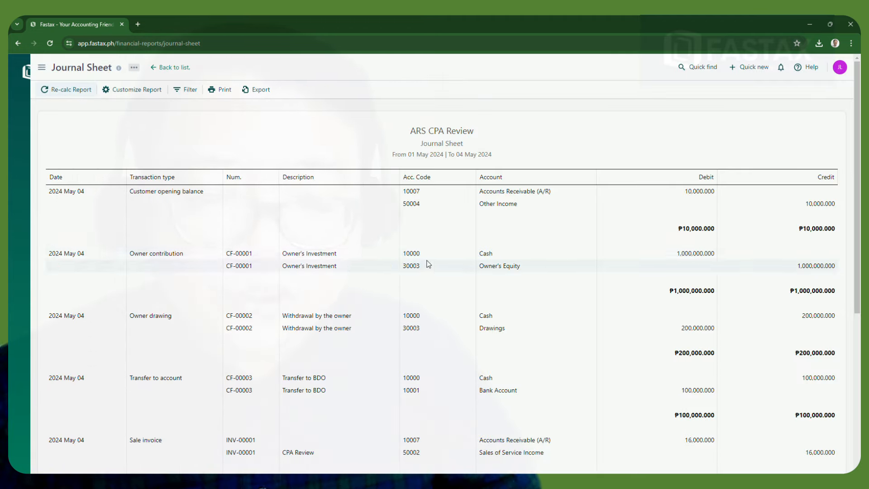
scroll(424, 260, "down", 5)
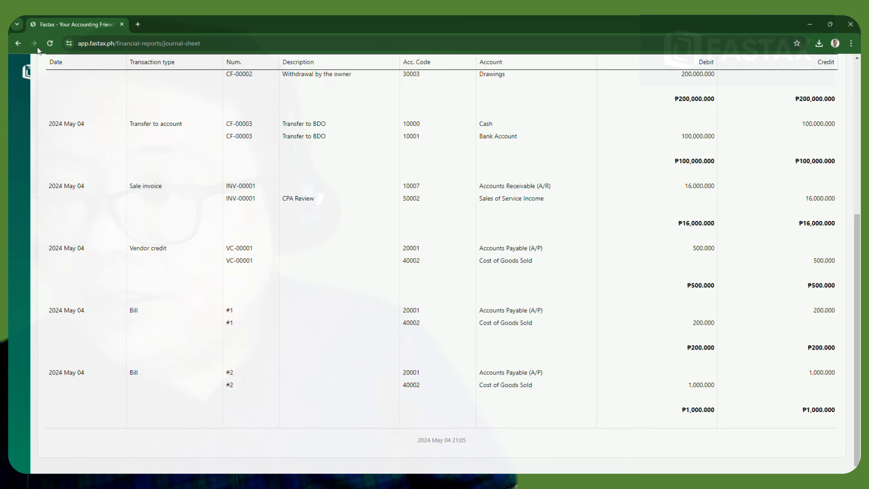
mouse_move(27, 75)
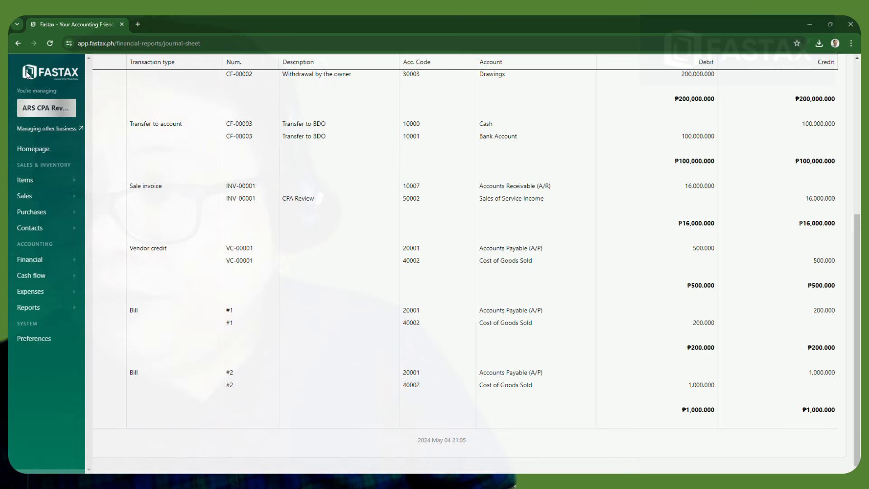
left_click(52, 311)
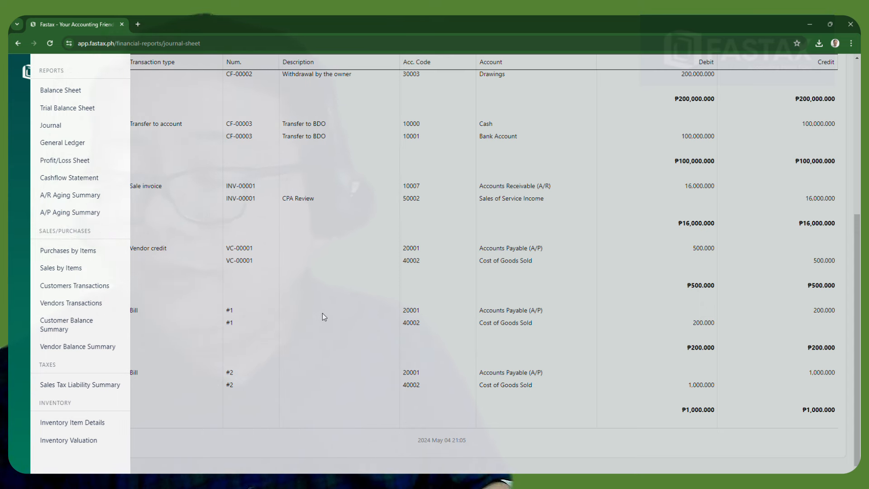
Open the Balance Sheet as of 04 May 2024 and toggle the Equity section showing ₱25,300.00 Net Income
left_click(69, 91)
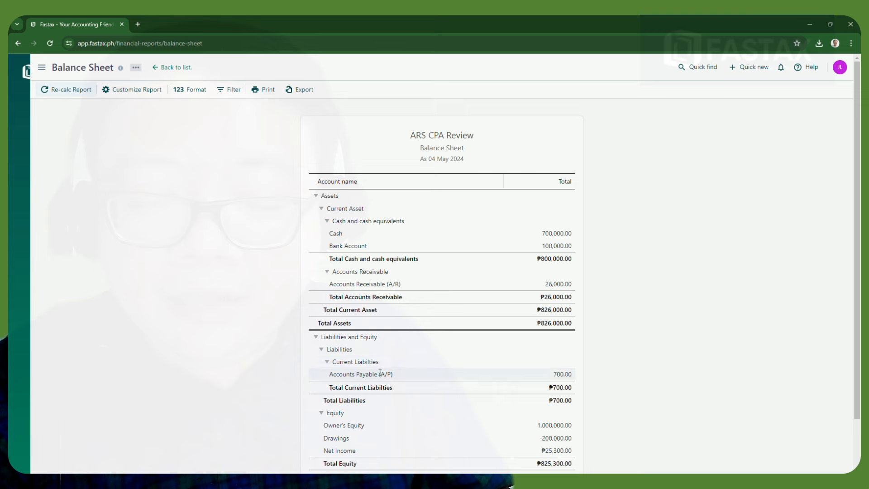
scroll(380, 383, "down", 2)
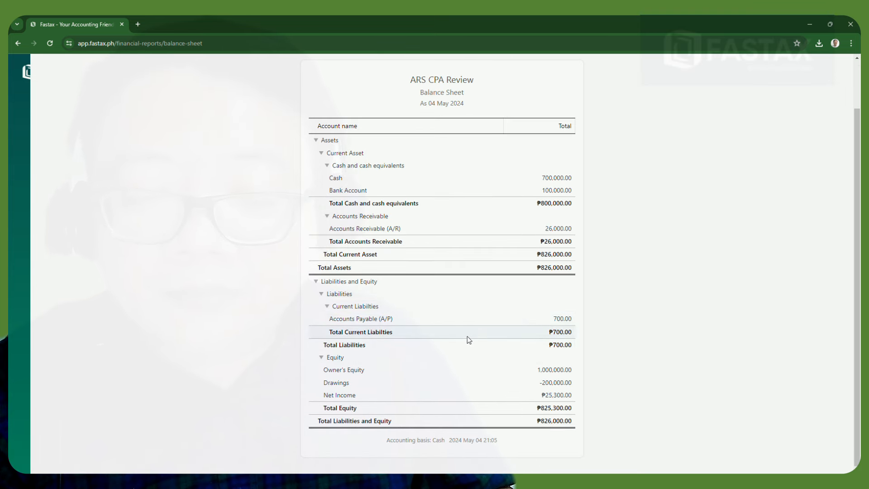
left_click(322, 357)
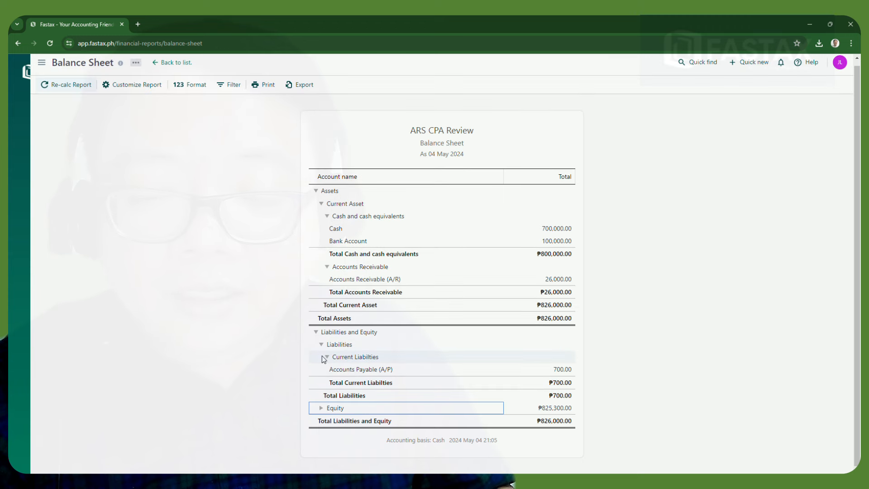
left_click(321, 407)
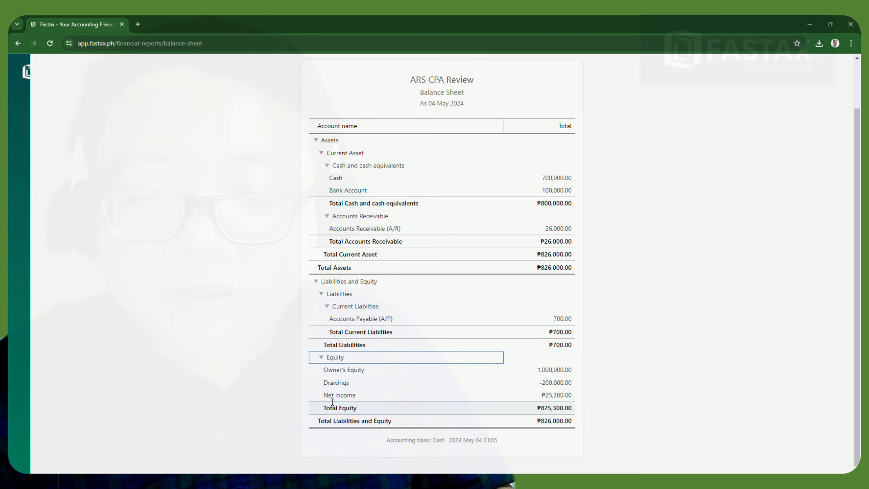
mouse_move(53, 106)
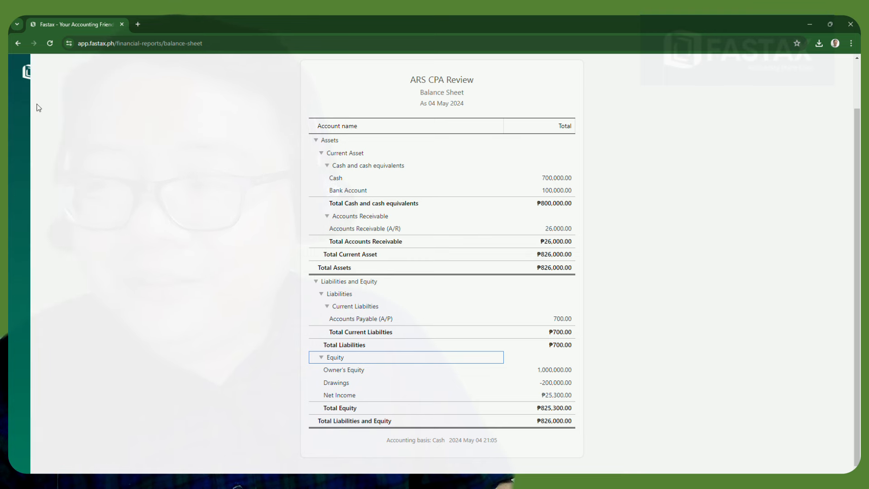
Open the Profit/Loss Sheet report
mouse_move(8, 316)
left_click(36, 309)
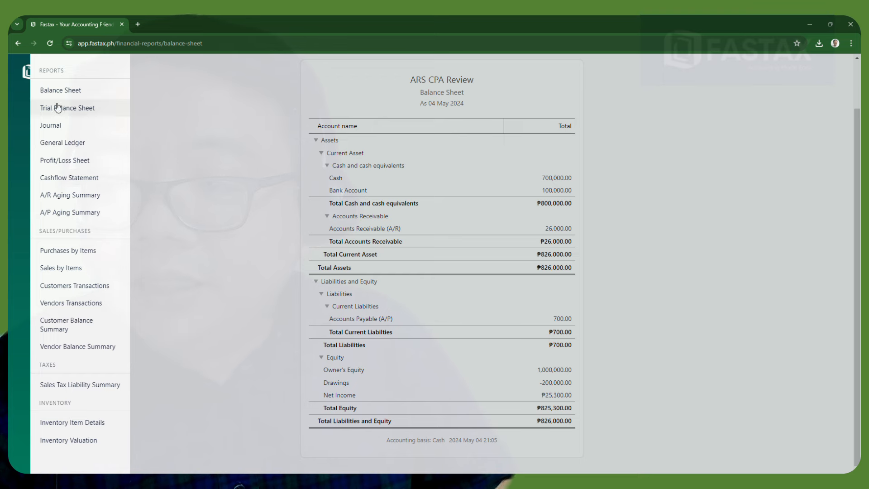
left_click(53, 162)
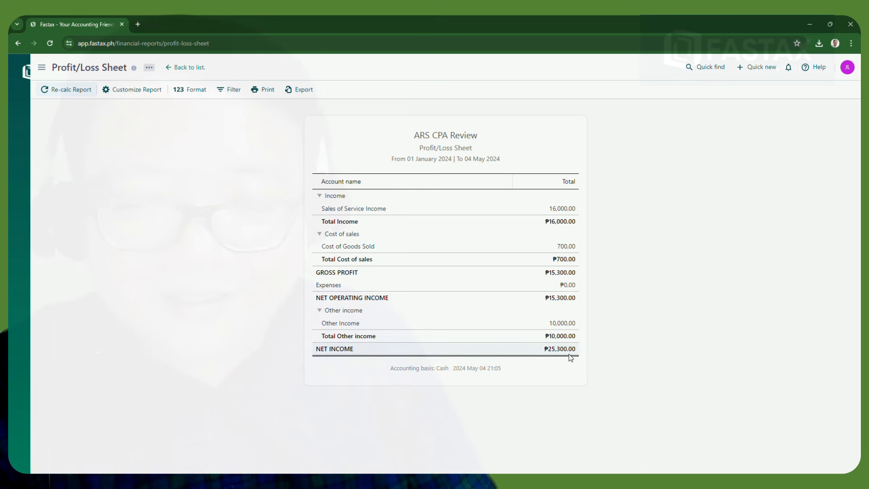
Open the Cash Flow Statement showing ₱800,000.00 cash at end of period
left_click(48, 71)
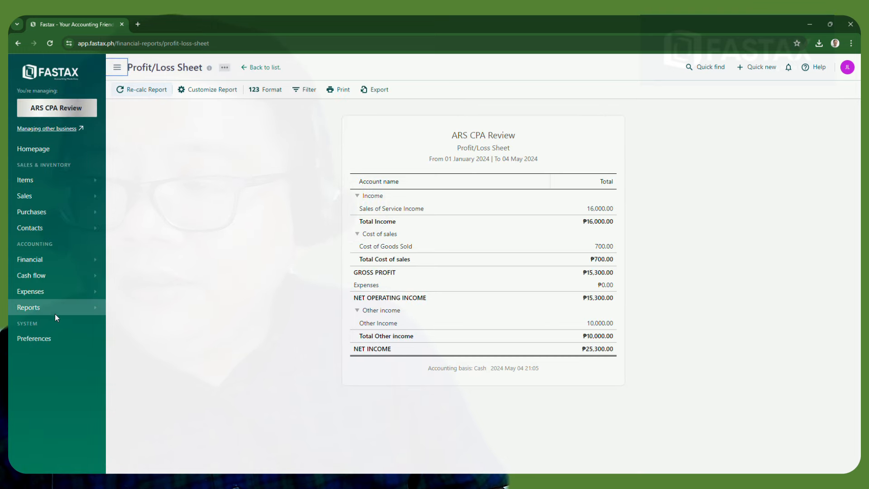
left_click(86, 310)
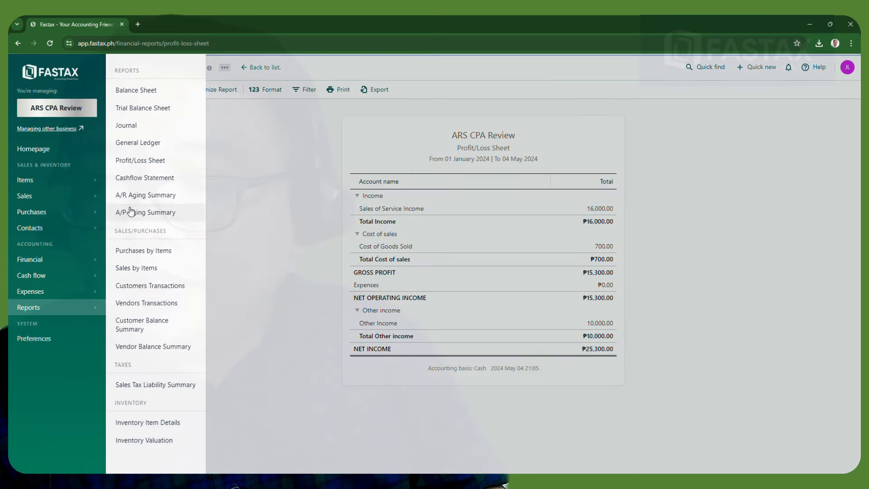
left_click(137, 178)
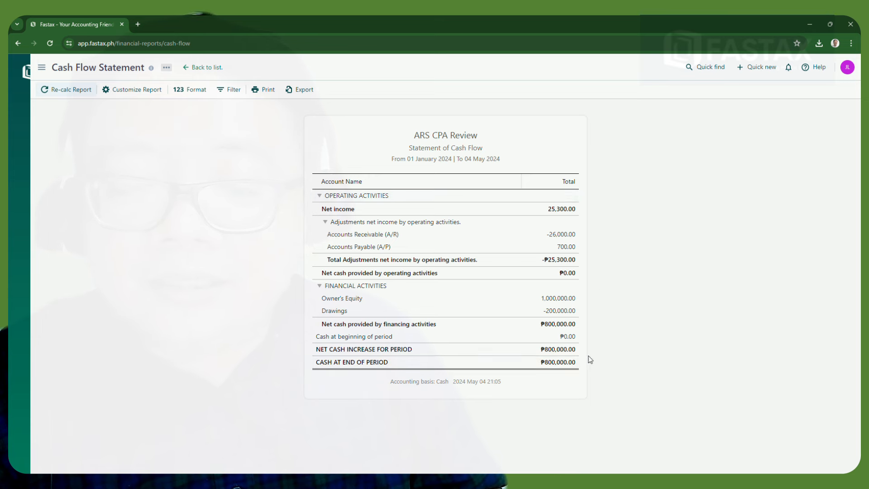
mouse_move(15, 318)
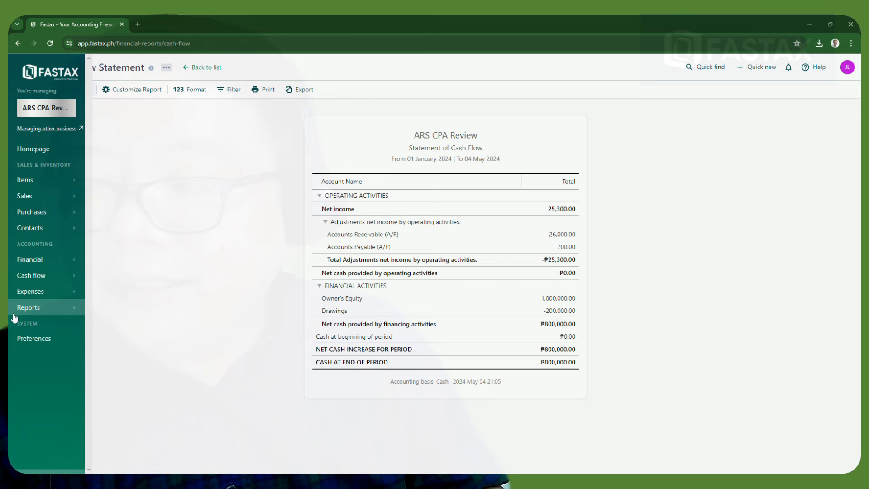
left_click(52, 316)
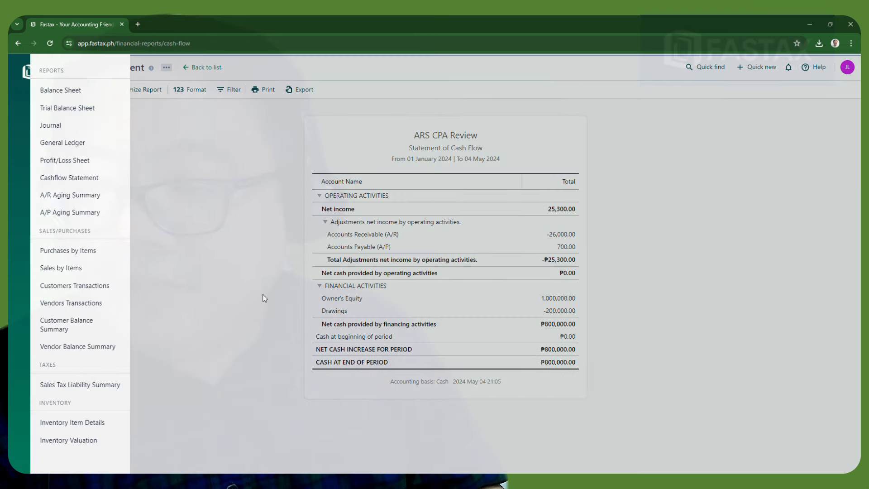
Open the A/R Aging Summary, then the A/P Aging Summary report
left_click(85, 195)
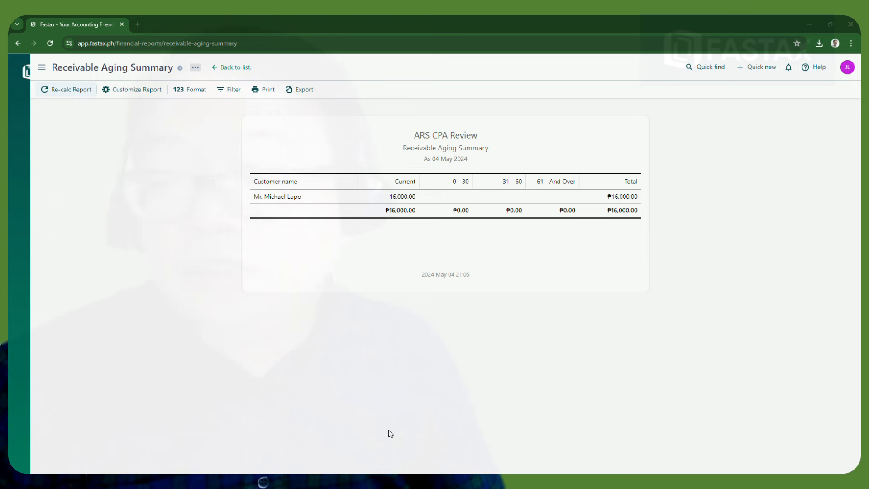
left_click(307, 406)
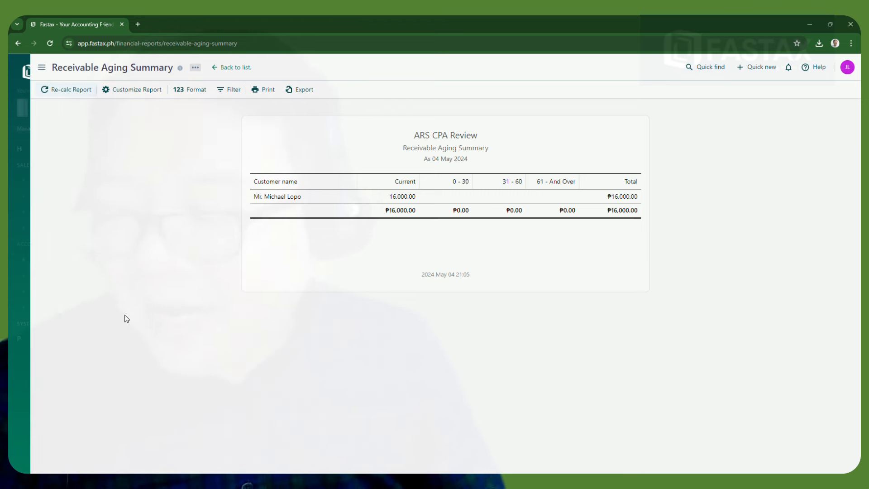
mouse_move(29, 70)
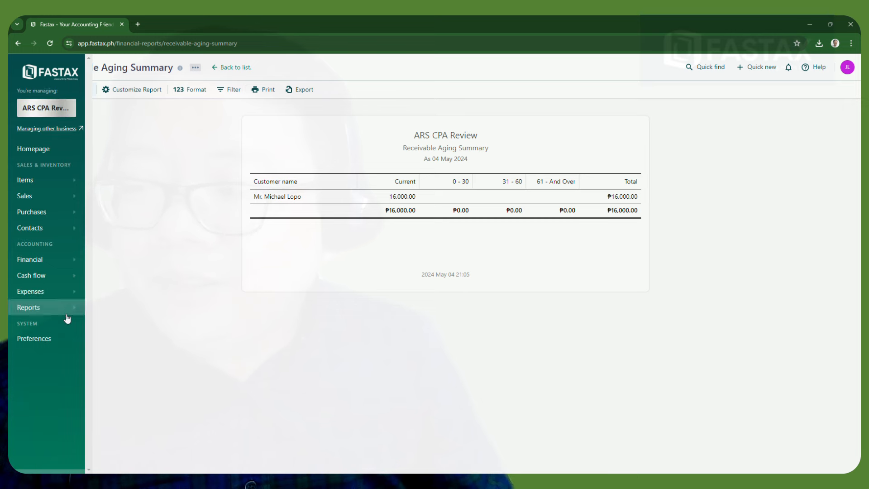
left_click(61, 314)
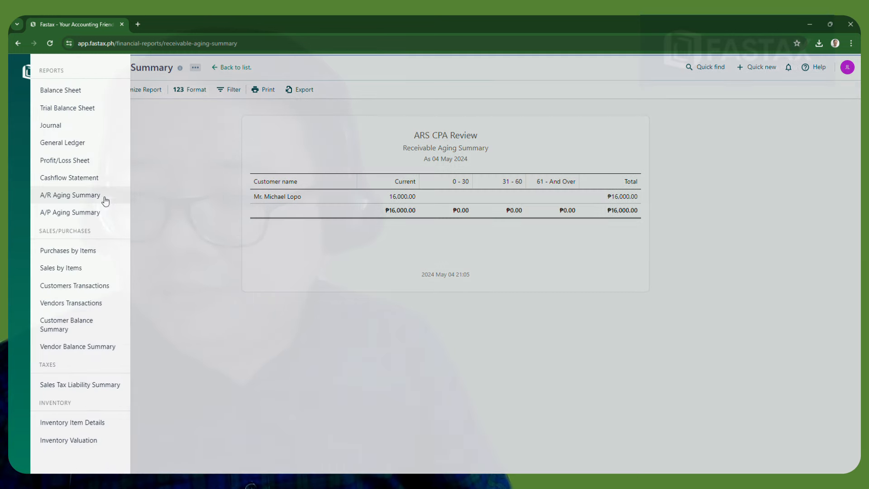
left_click(71, 216)
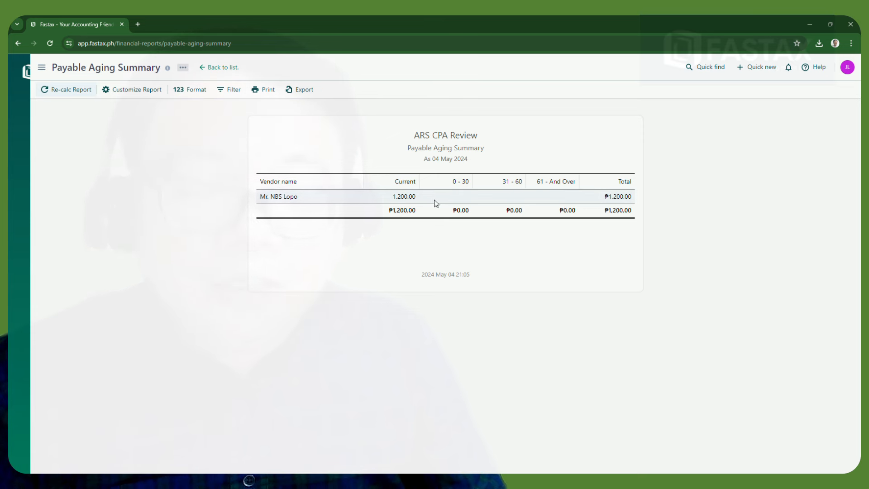
Open the Purchases by Items report for 01–04 May 2024
left_click(41, 68)
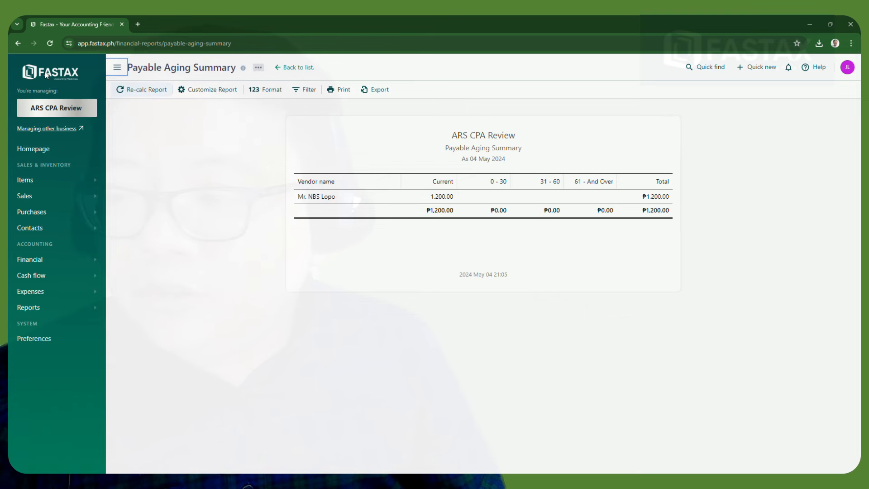
left_click(74, 310)
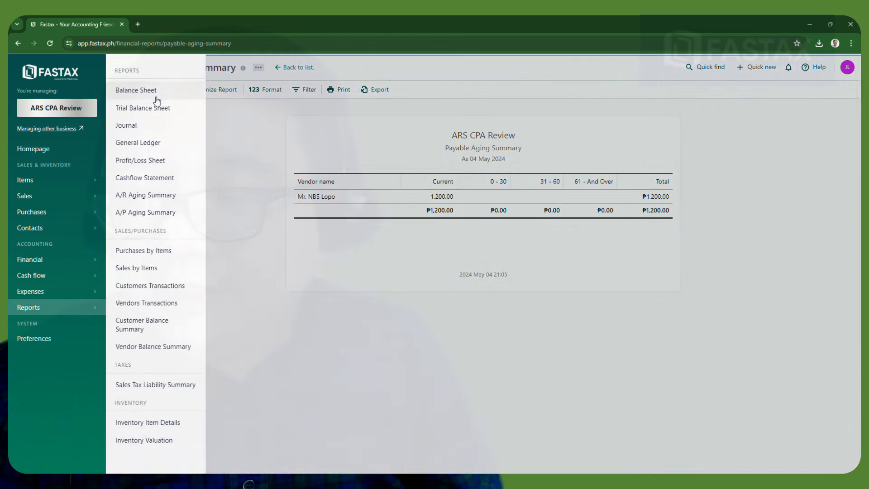
left_click(158, 250)
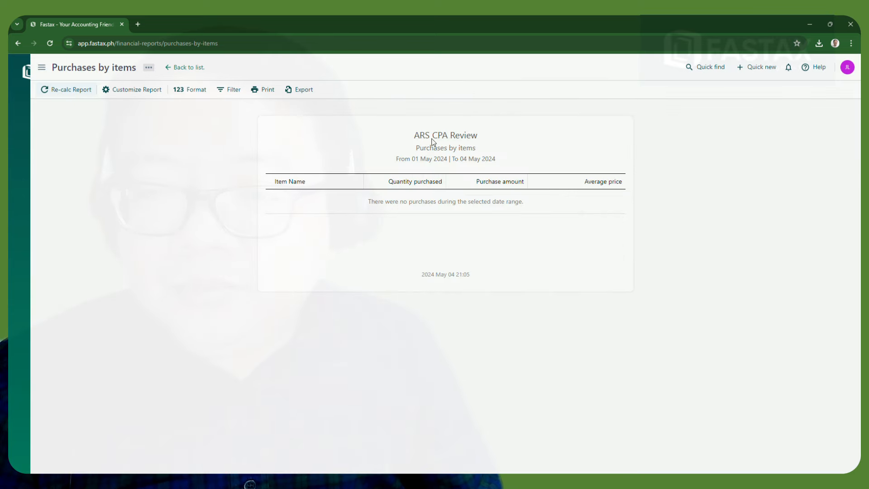
left_click(49, 74)
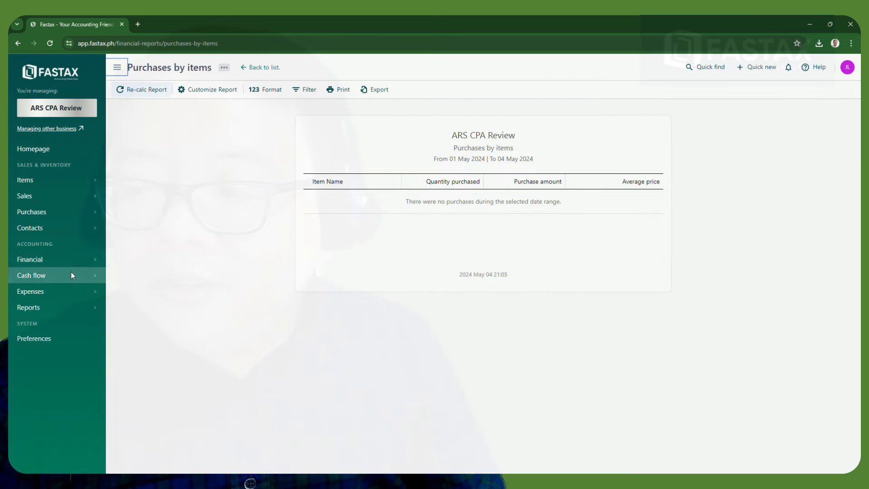
left_click(93, 311)
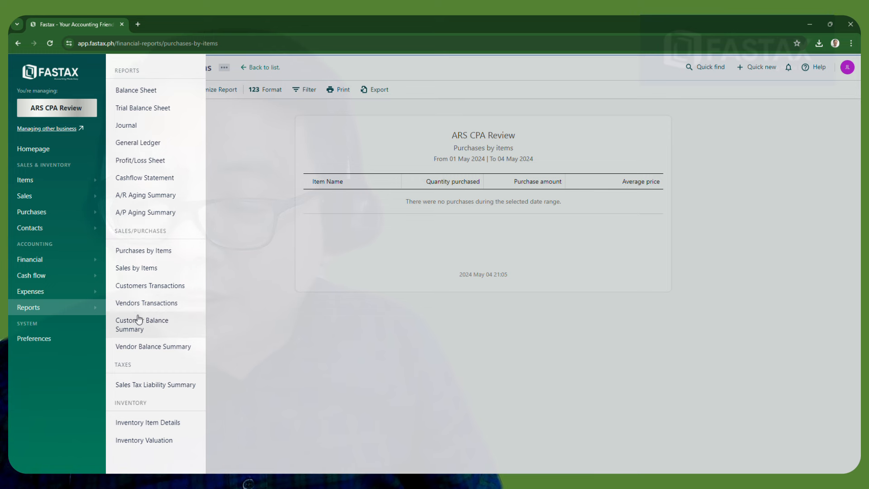
Start a new expense paid from Office expenses in PHP
left_click(74, 296)
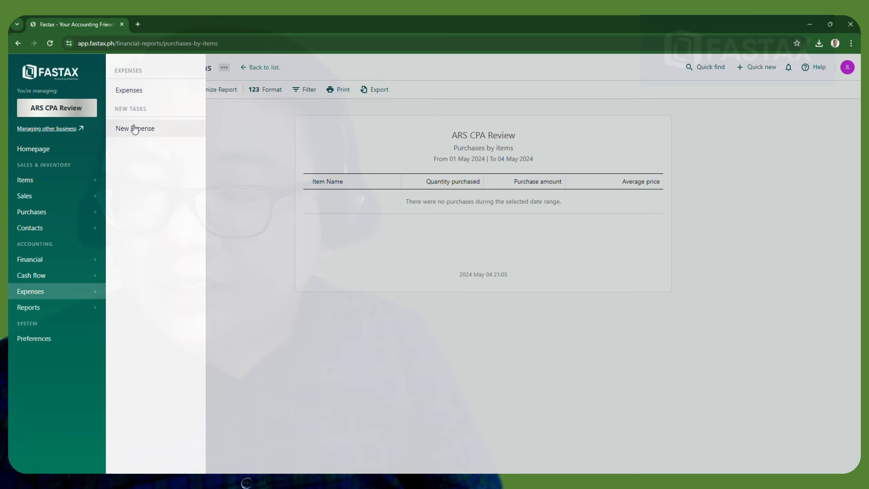
left_click(128, 91)
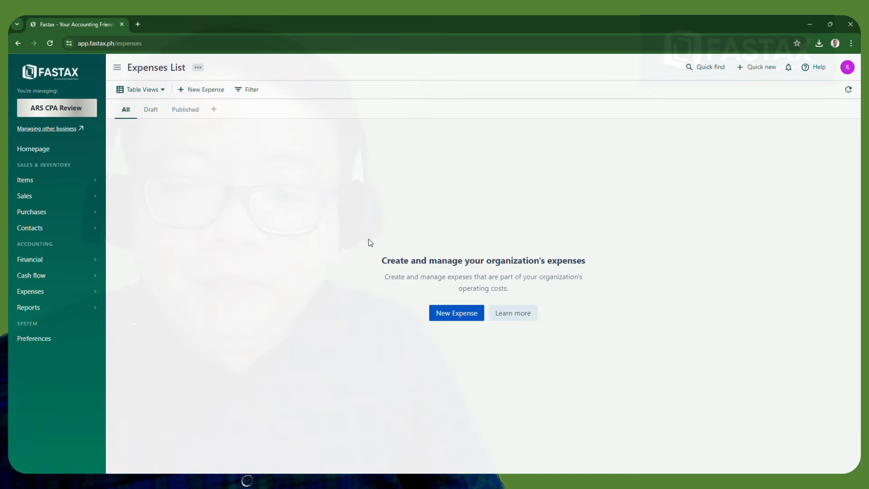
left_click(442, 316)
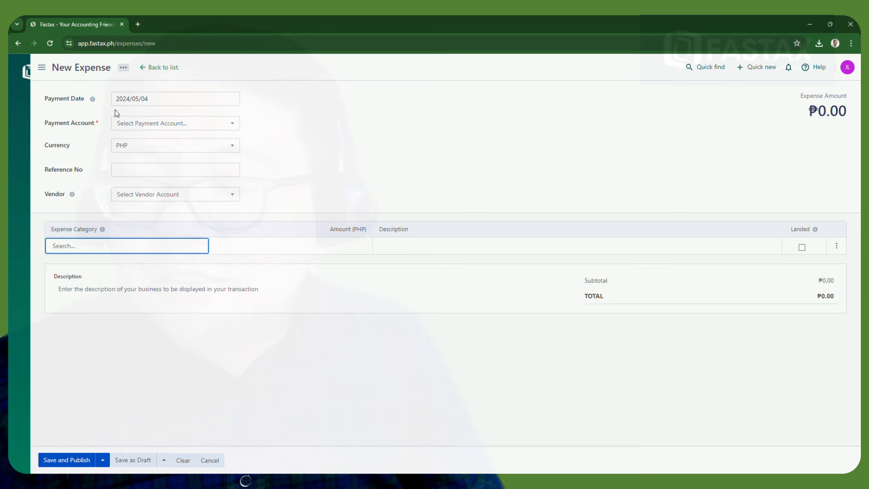
left_click(171, 128)
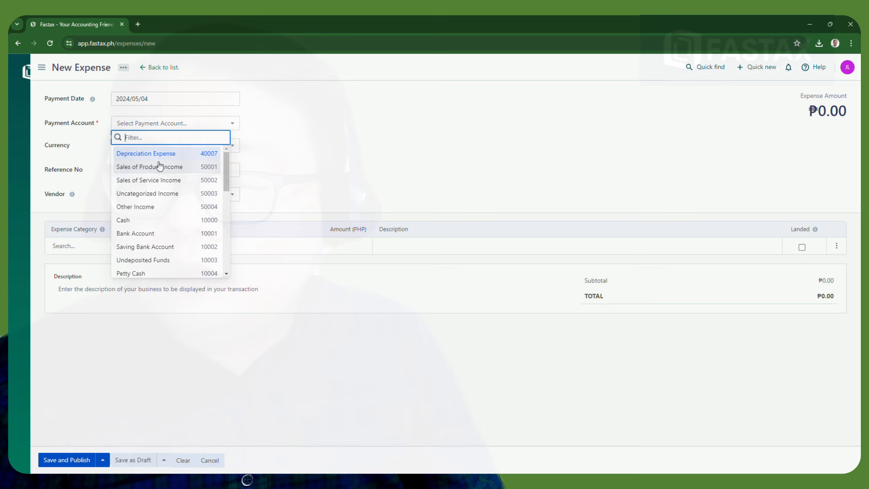
left_click_drag(224, 175, 225, 255)
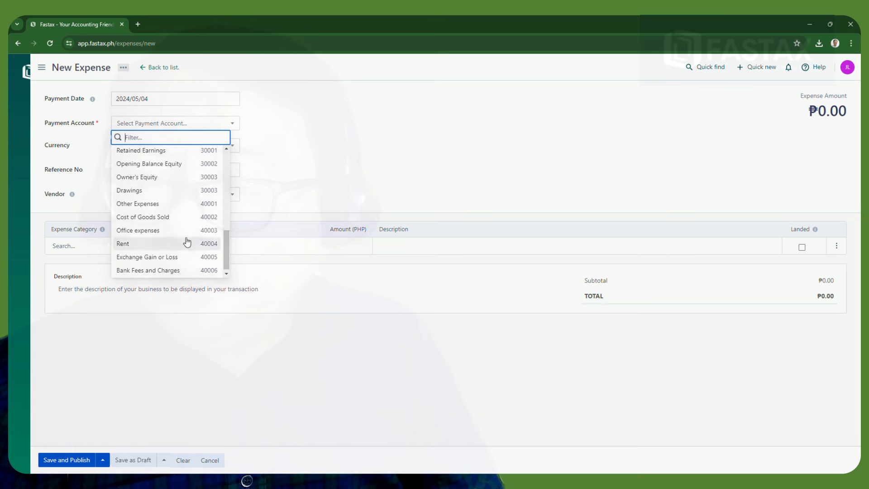
left_click(146, 231)
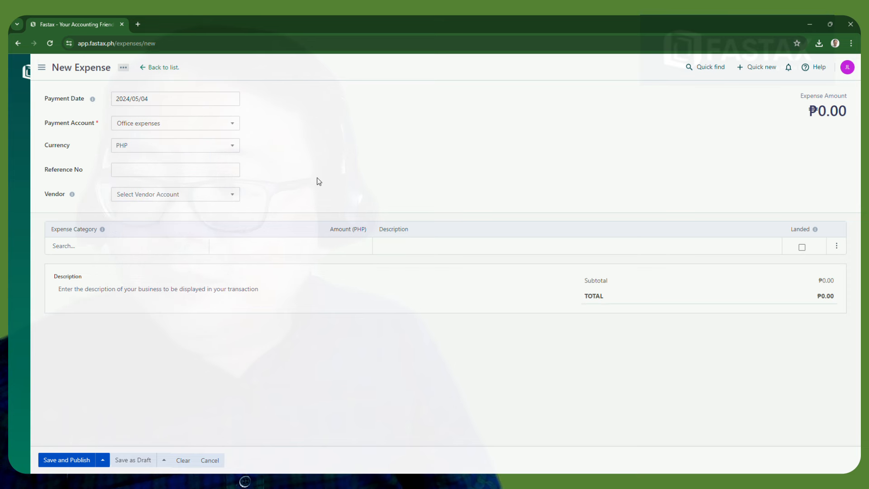
left_click(159, 147)
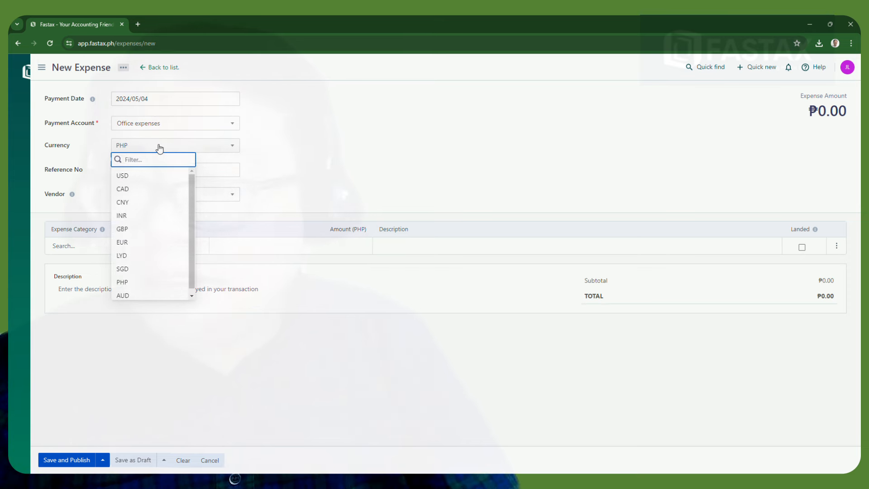
left_click(267, 160)
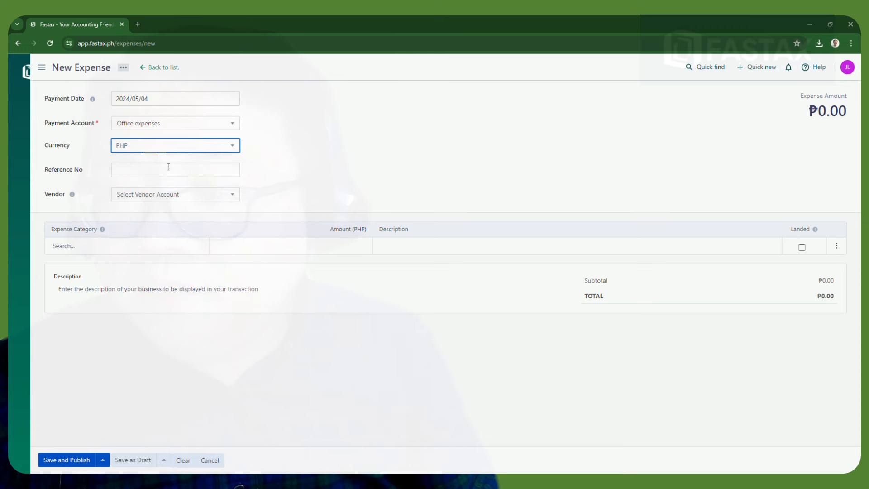
Set reference Journal # 7 and assign the existing vendor
left_click(142, 168)
type("Journal # 5")
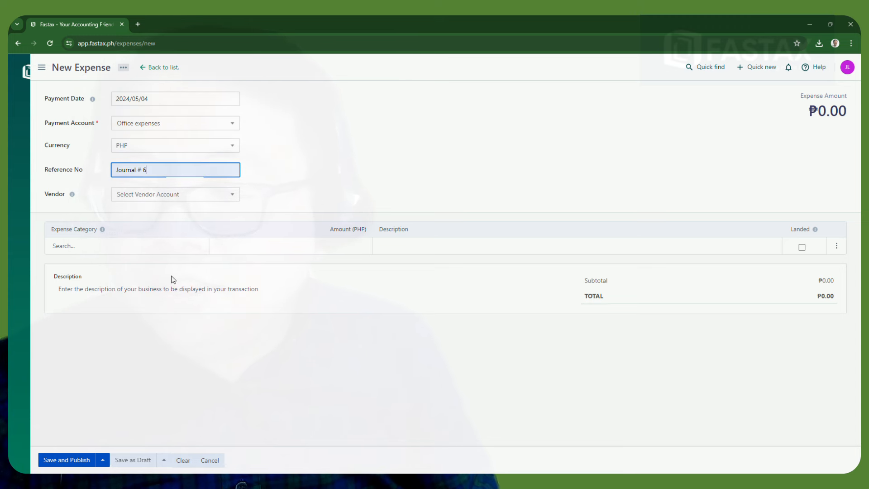
key("BackSpace")
type("7")
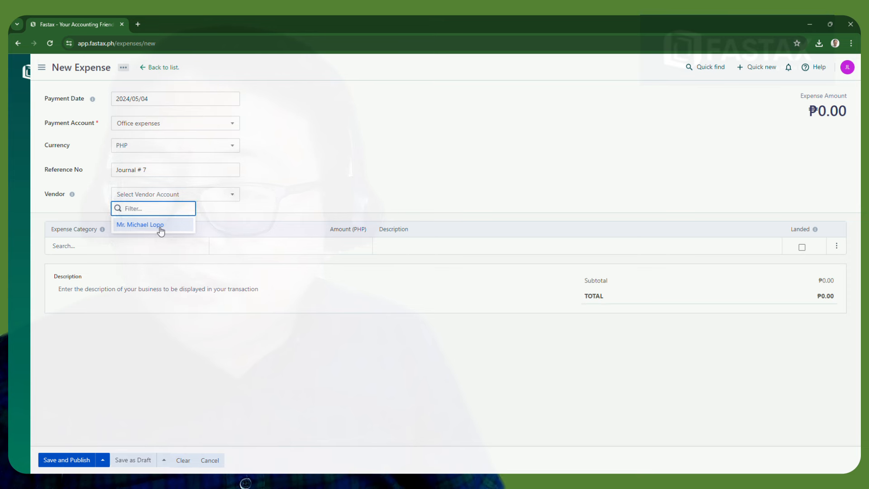
left_click(161, 225)
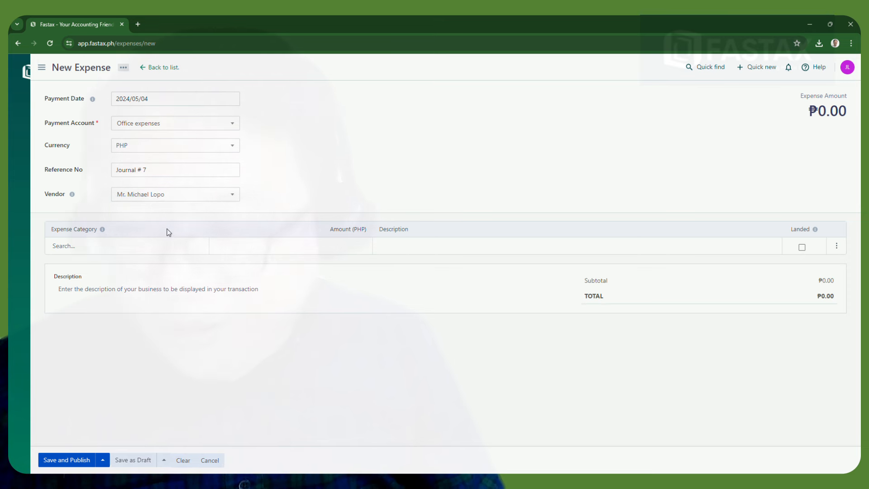
Add an Office expenses line of 100 and save and publish the expense
left_click(115, 247)
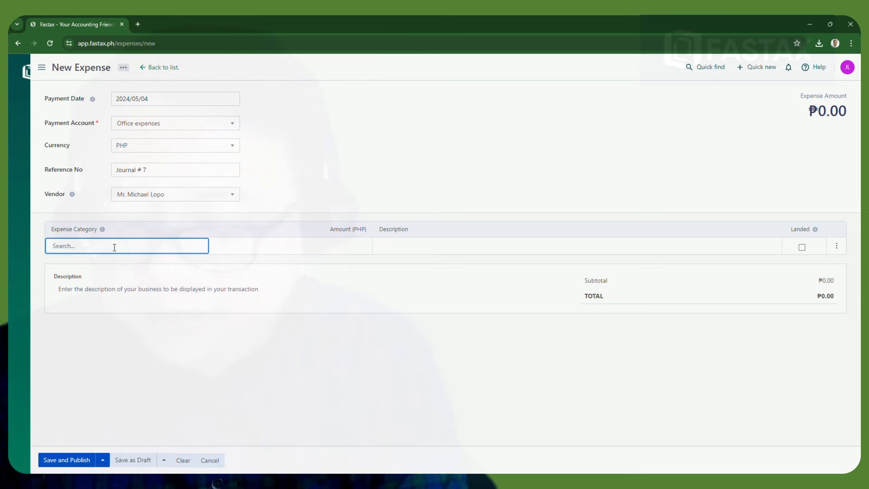
type("co")
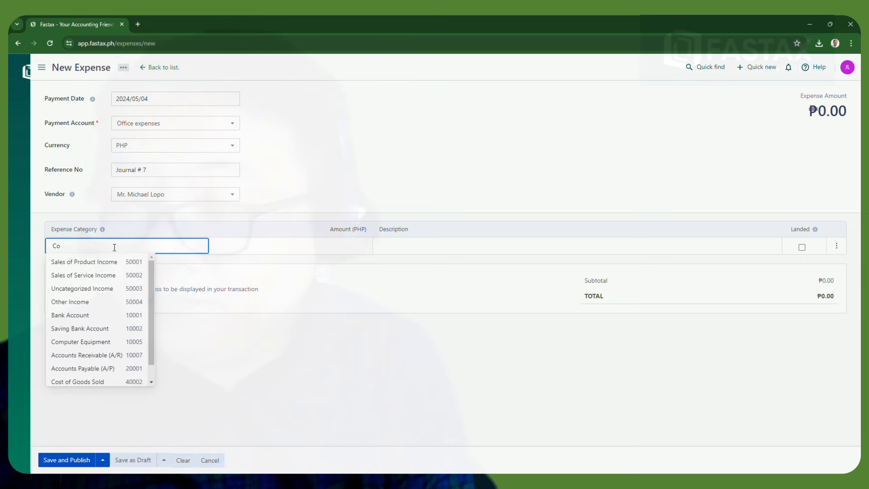
key("BackSpace")
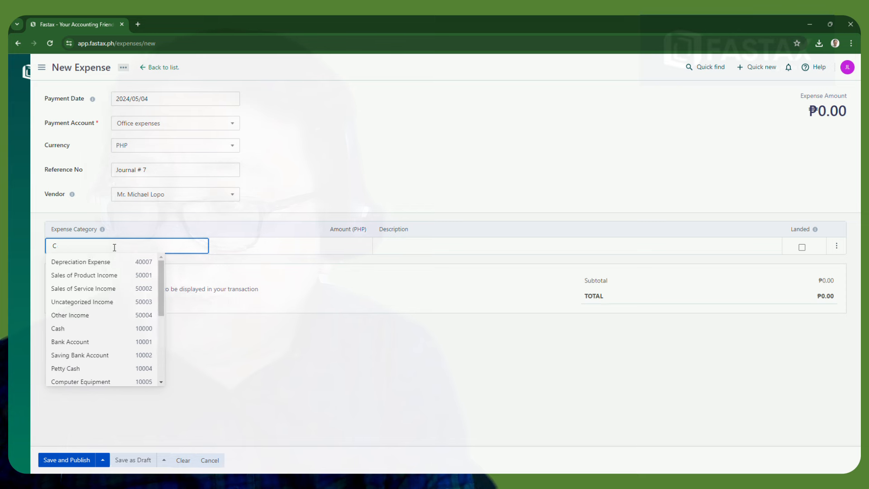
type("off")
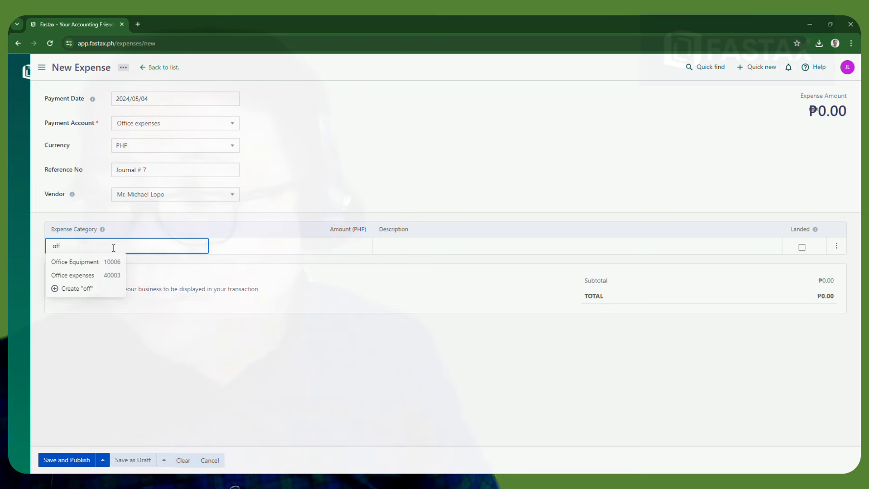
left_click(84, 276)
left_click(369, 250)
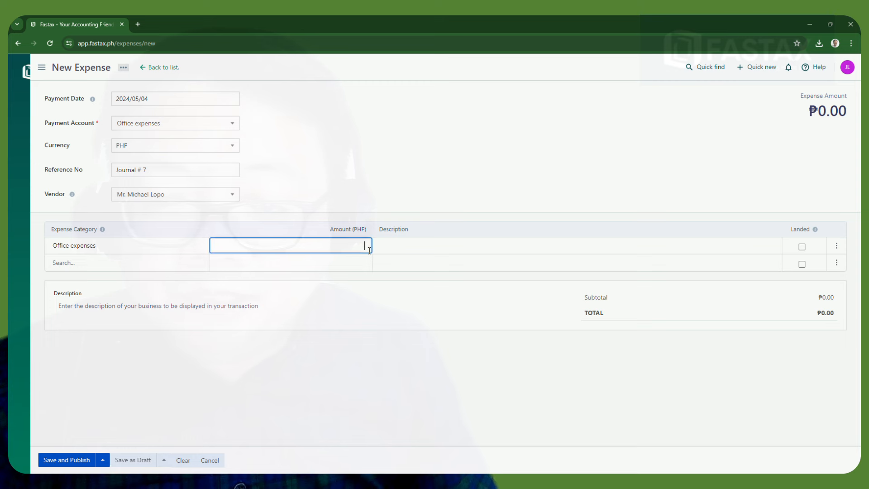
type("100")
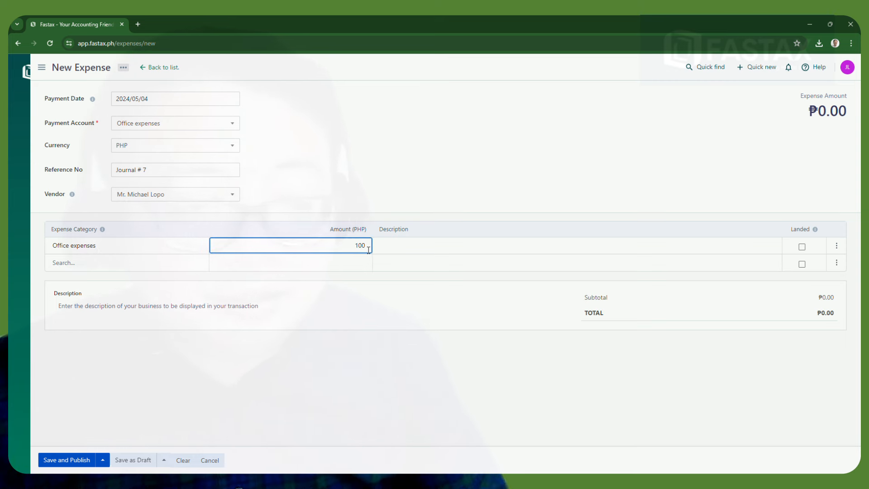
left_click(538, 398)
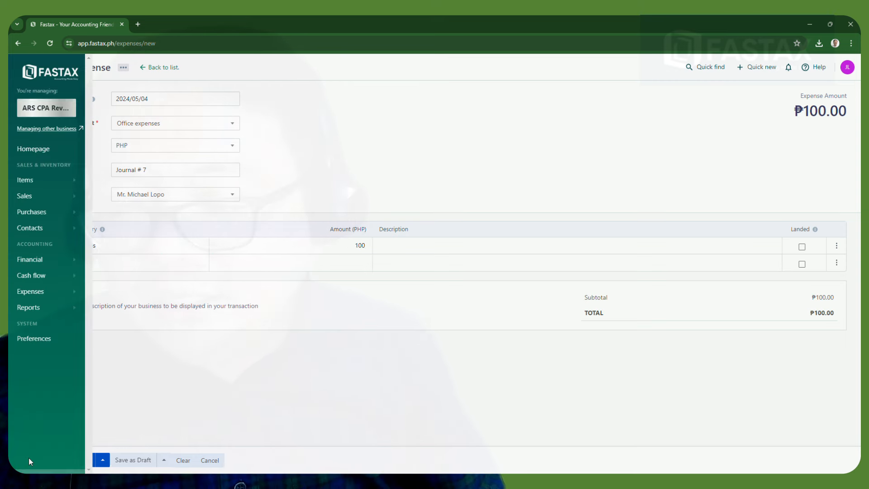
left_click(70, 460)
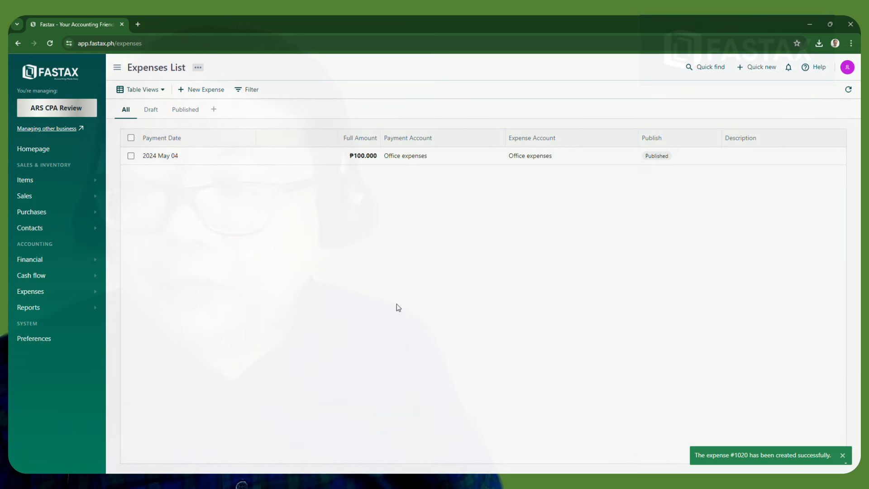
Start another expense paid from Depreciation Expense with reference 500
left_click(206, 89)
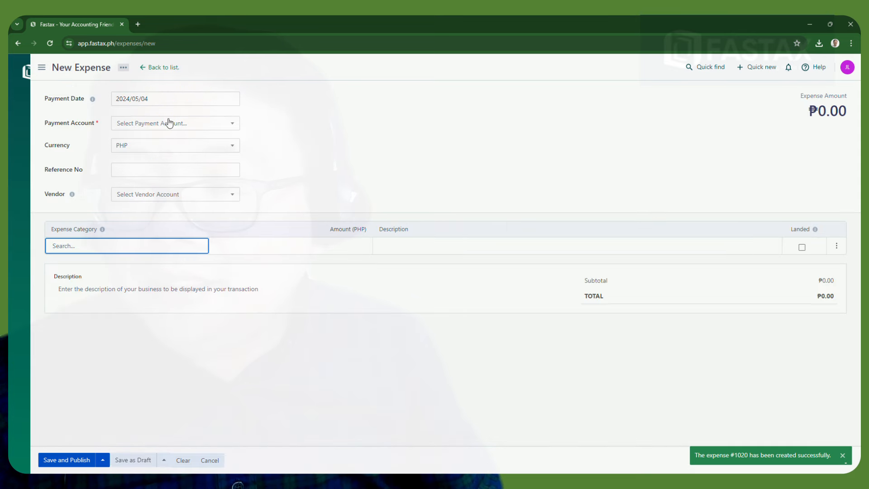
left_click(203, 127)
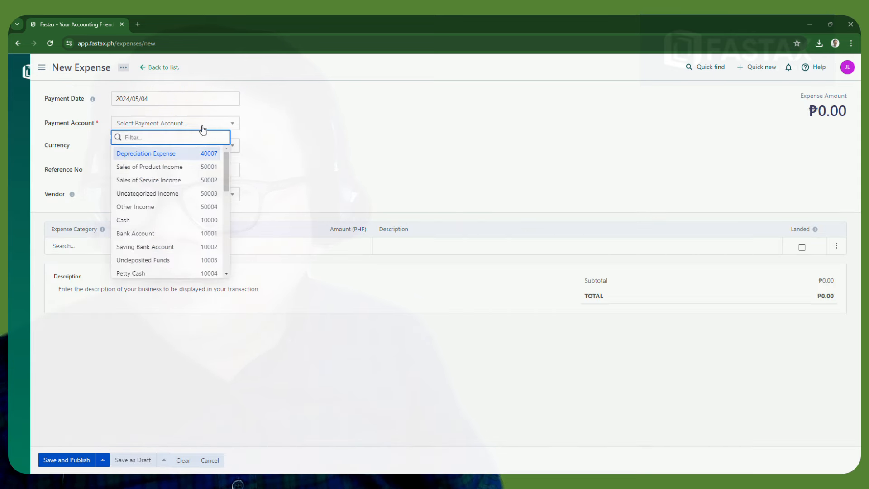
left_click(182, 155)
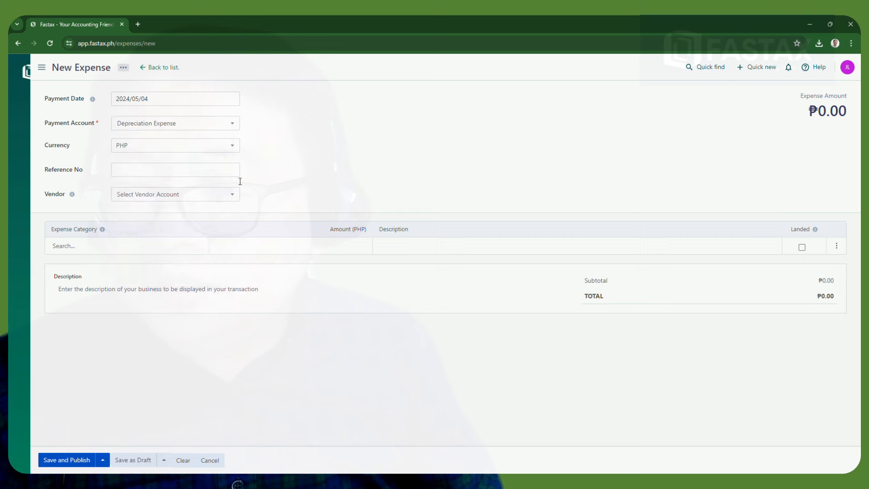
left_click(149, 173)
type("500")
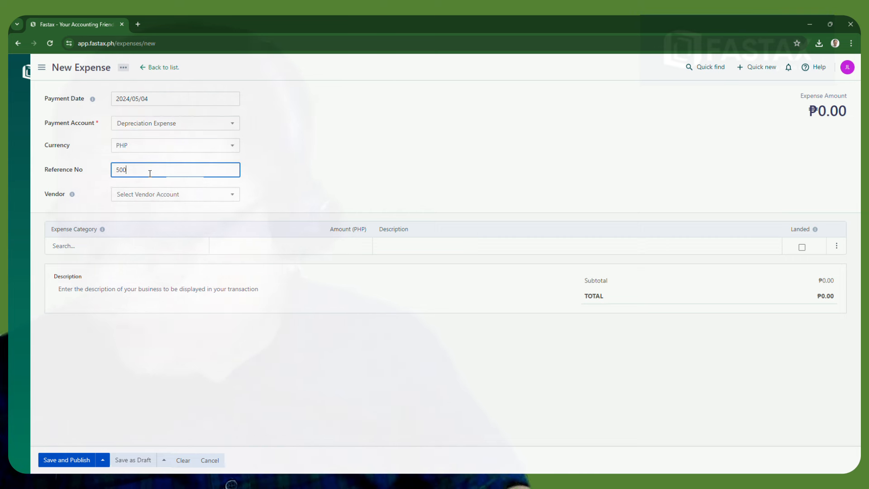
Set the line's category to Depreciation Expense
left_click(95, 251)
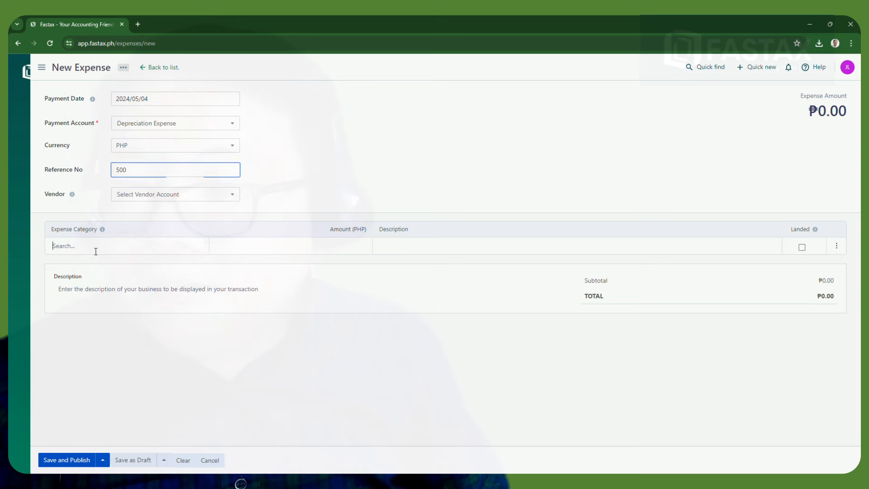
type("de")
left_click(120, 261)
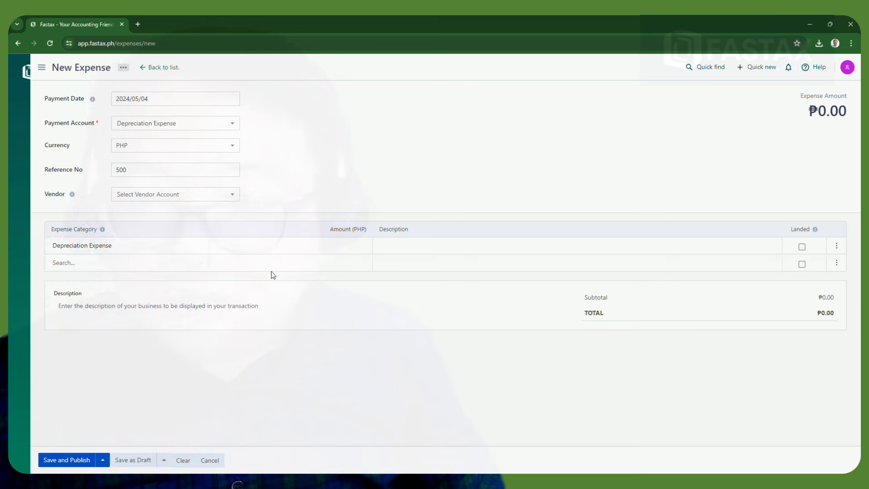
left_click(410, 245)
type("500")
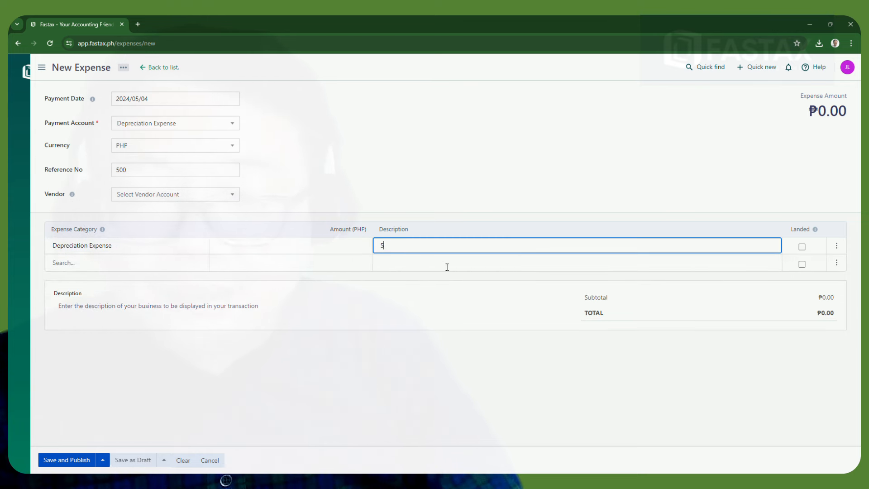
key("BackSpace")
key("BackSpace")
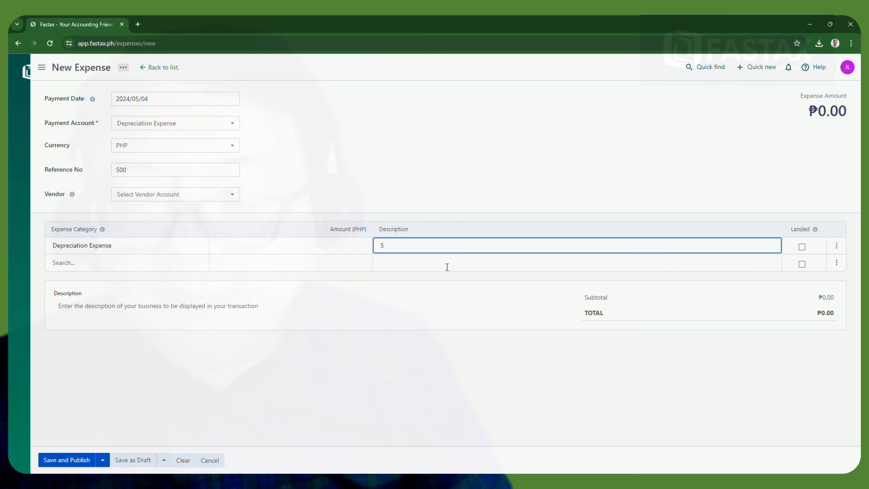
key("BackSpace")
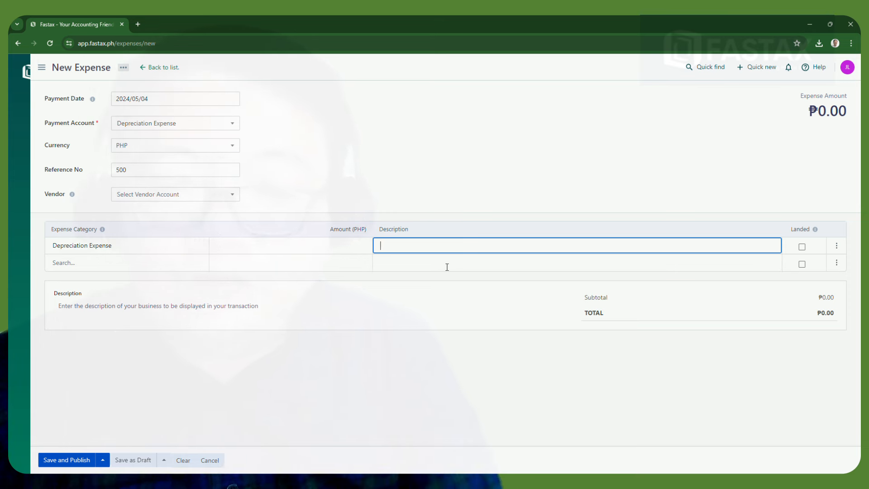
Enter amount 500 and description 'Depreciation - Equipment', then save and publish
left_click(360, 248)
type("500")
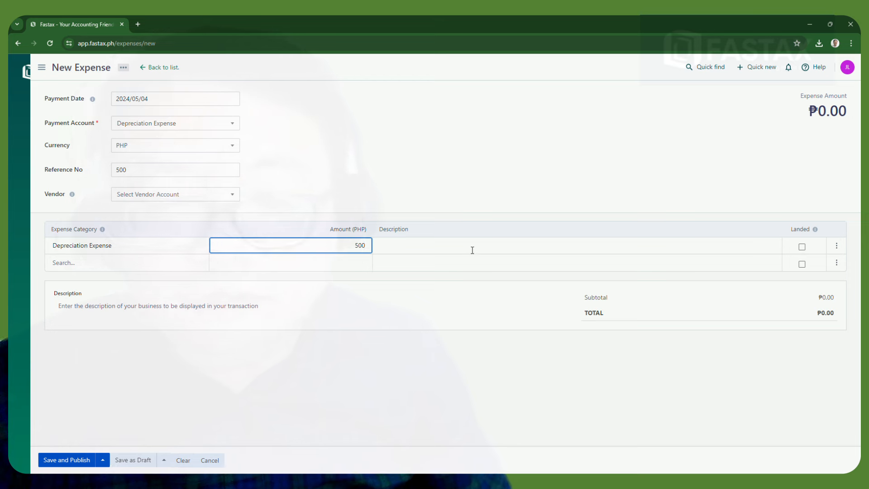
left_click(473, 249)
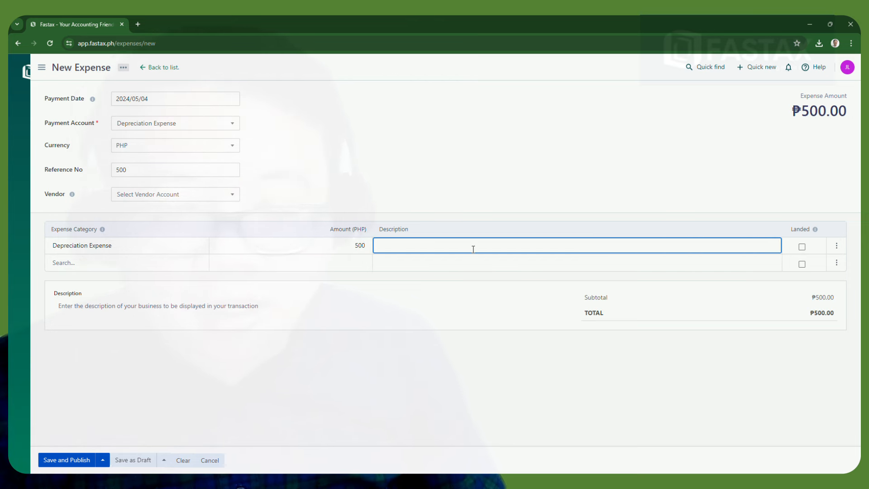
type("Acc")
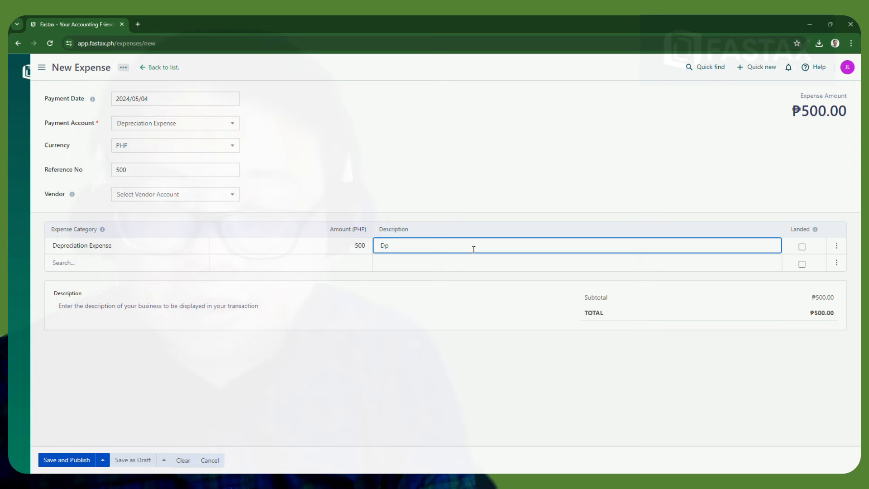
type("Deprecia")
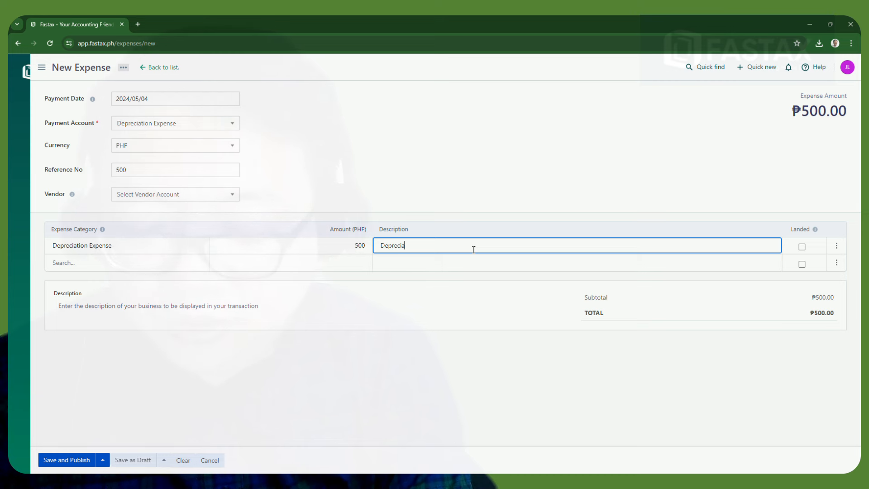
type("tion")
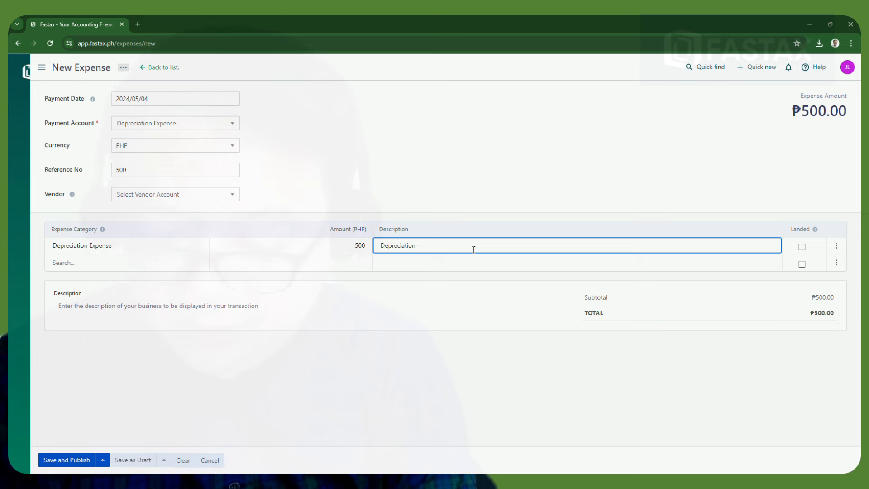
type(" - Equipment")
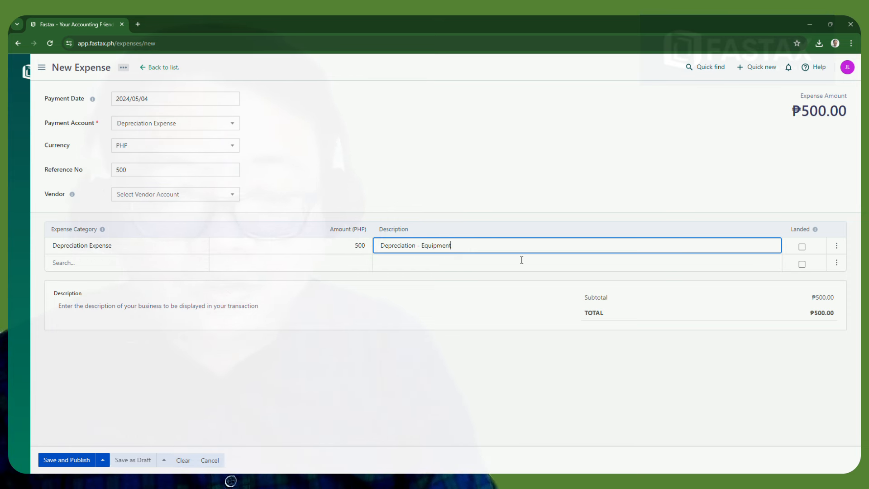
left_click(74, 458)
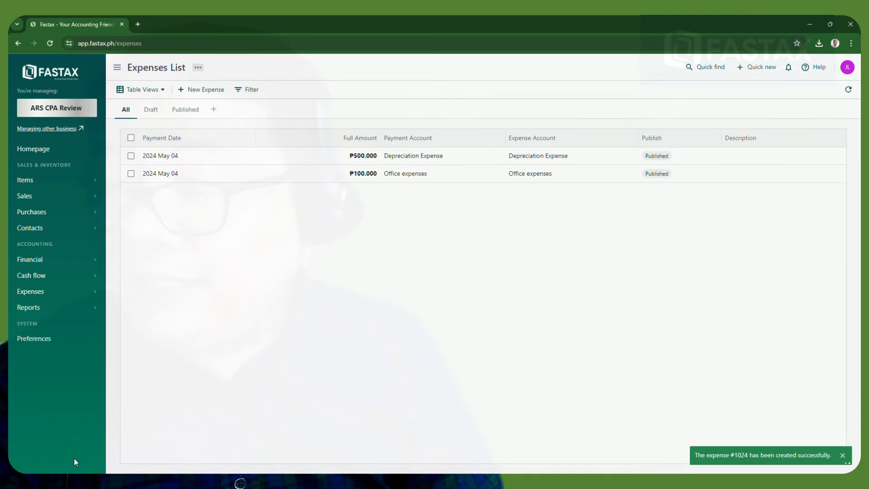
Review the Profit/Loss Sheet, then return to the Expenses List with the ₱500 and ₱100 entries
mouse_move(103, 314)
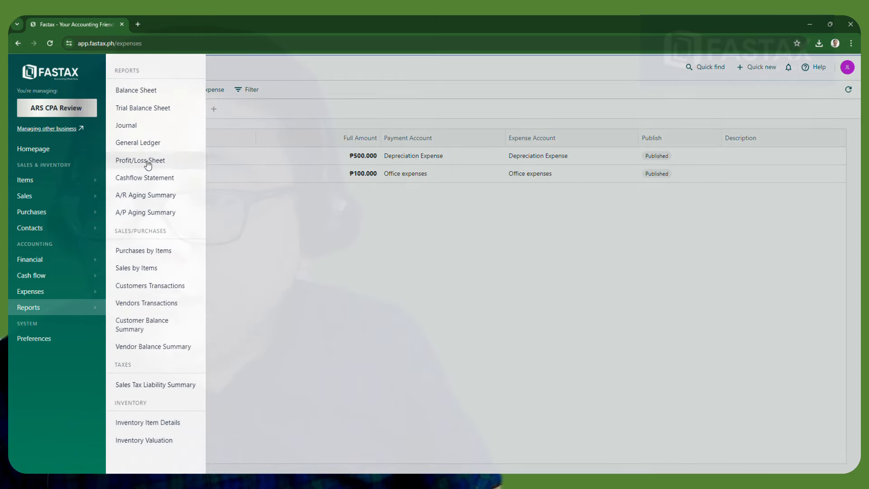
left_click(148, 163)
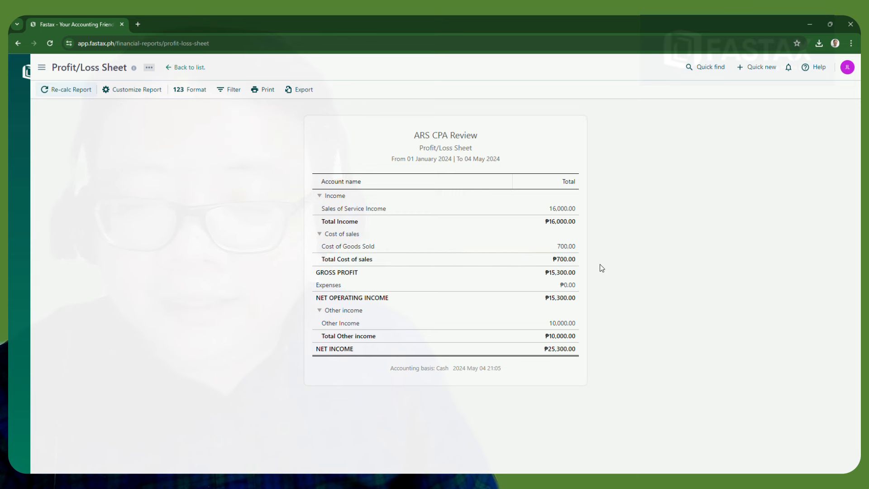
mouse_move(14, 280)
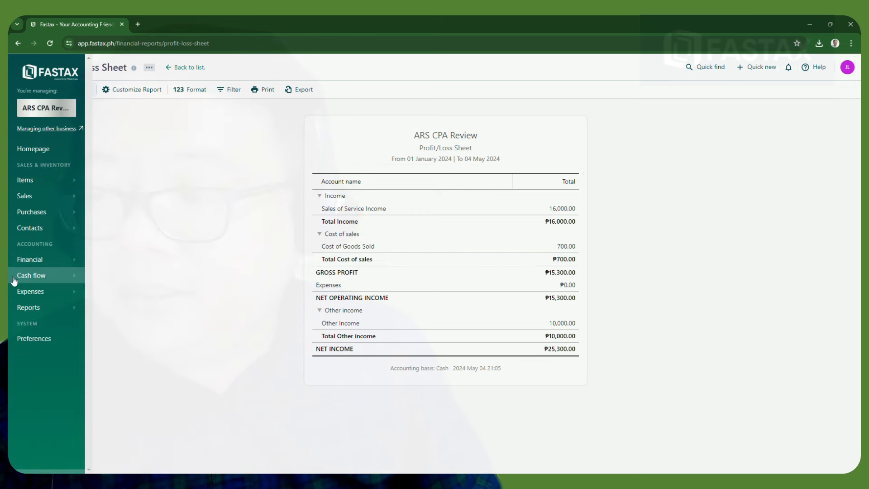
left_click(50, 293)
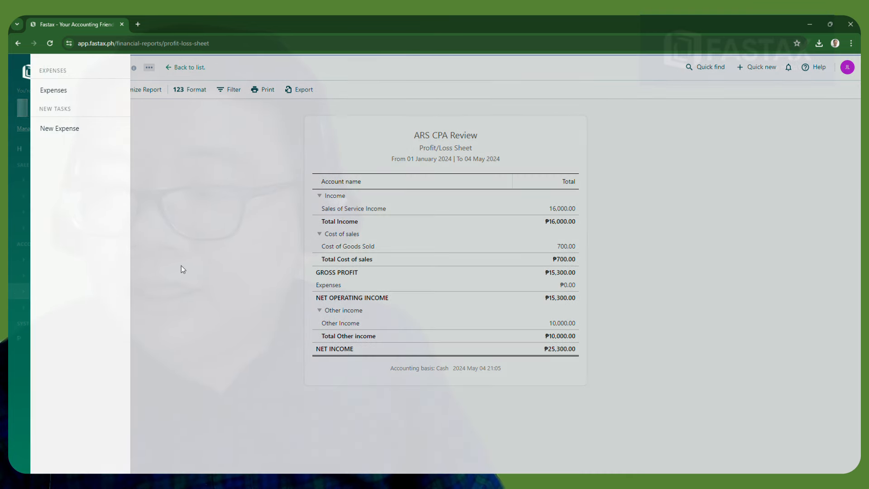
left_click(70, 89)
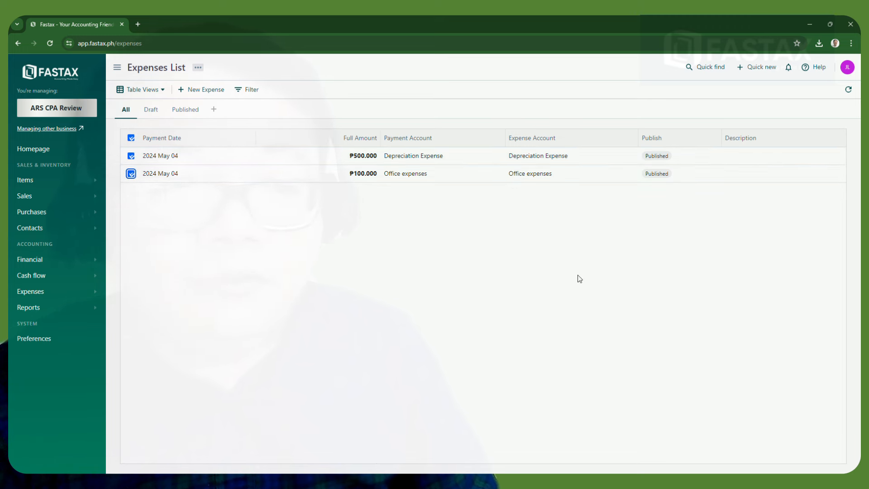
left_click(88, 309)
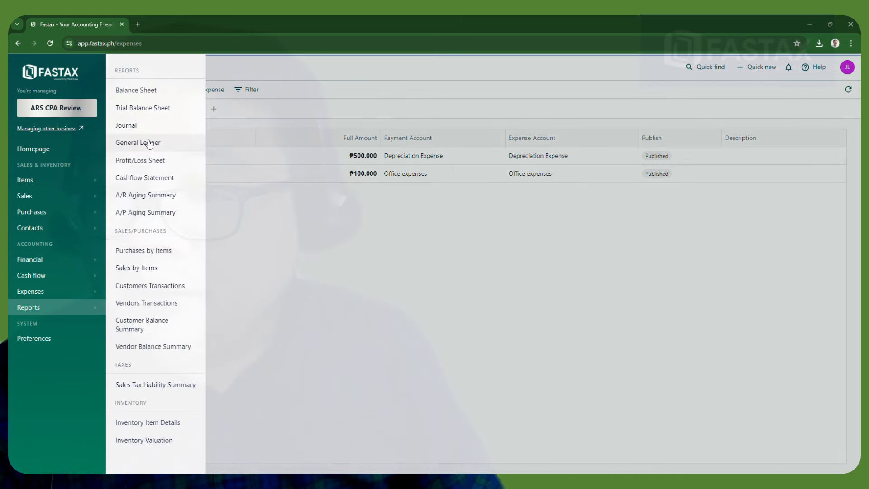
Open the Trial Balance Sheet and confirm Depreciation Expense - 40007 shows 500.00 debit and credit
left_click(142, 111)
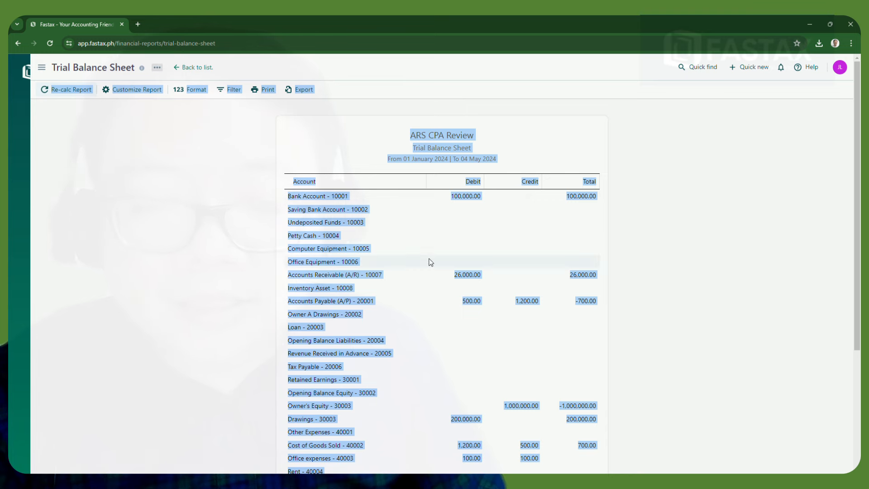
scroll(467, 311, "down", 1)
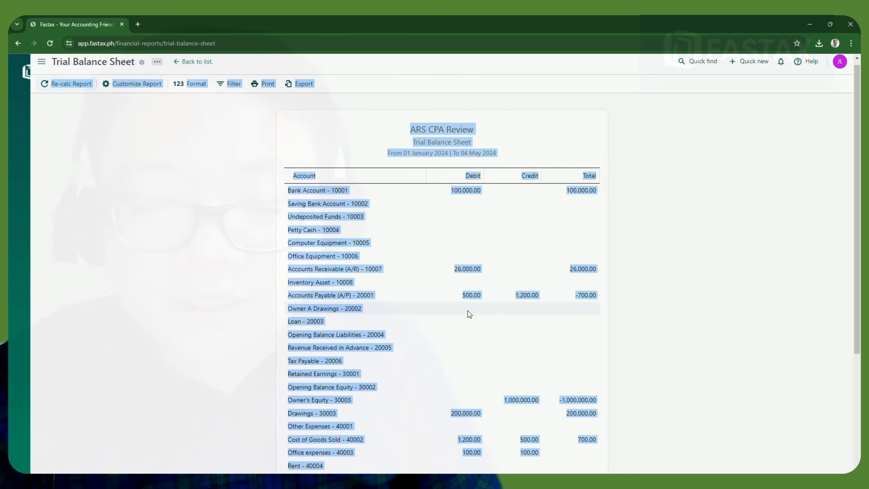
scroll(468, 313, "down", 3)
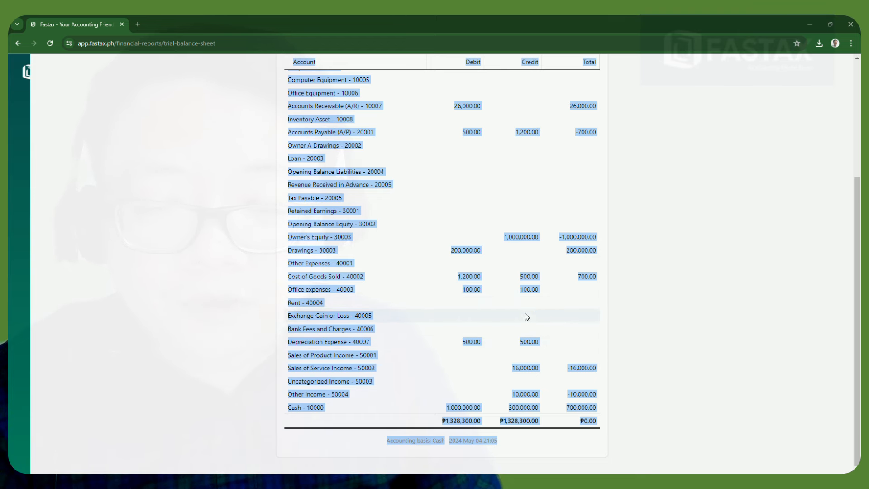
scroll(525, 315, "up", 4)
scroll(525, 315, "down", 4)
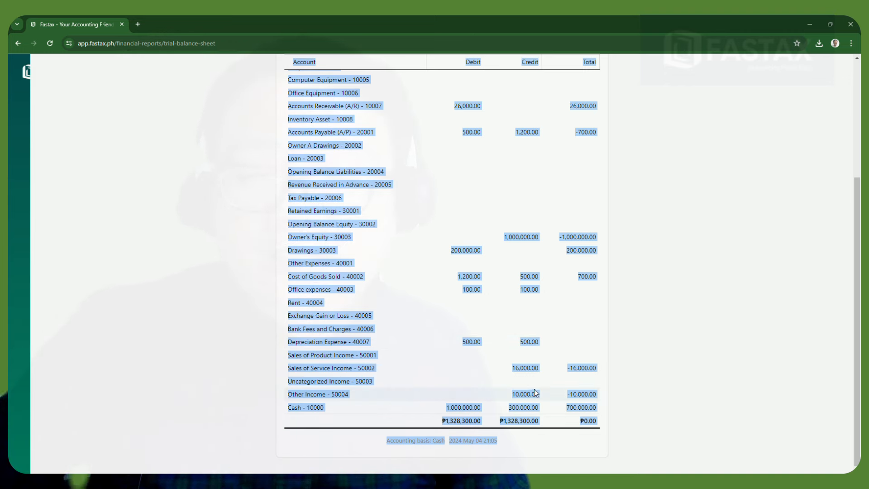
scroll(461, 319, "up", 4)
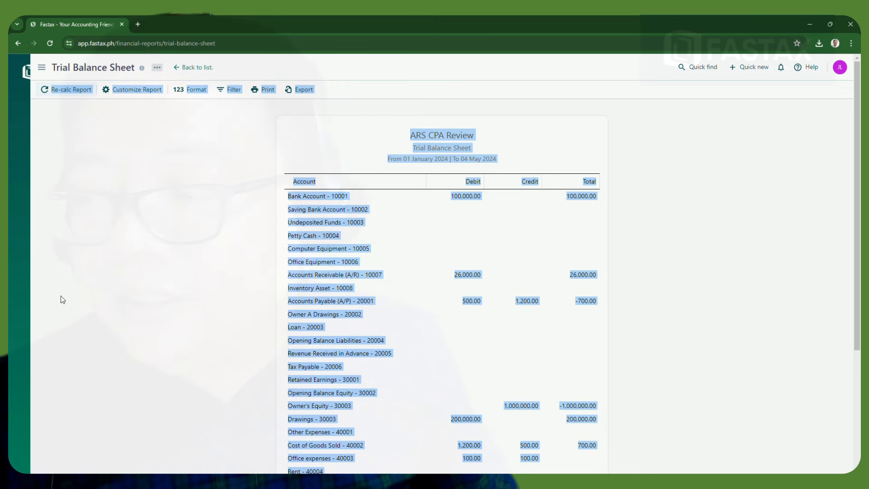
Clear the report selection and reopen the Profit/Loss Sheet
left_click(26, 305)
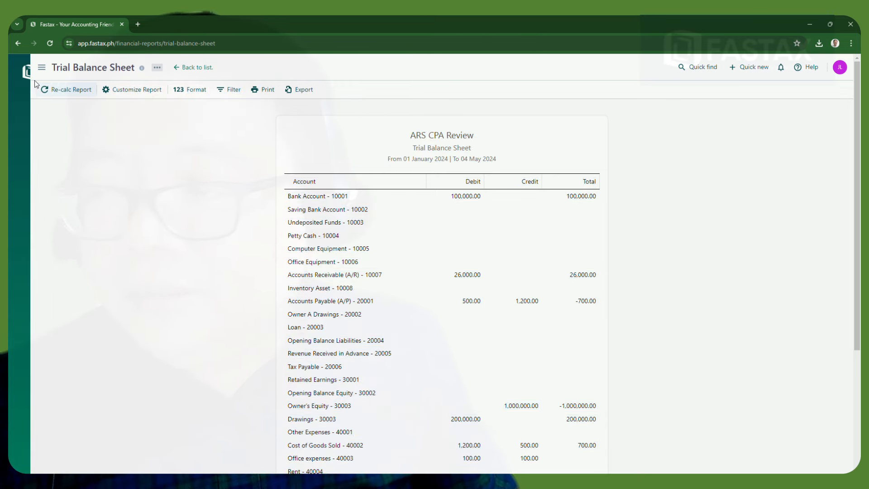
mouse_move(25, 86)
left_click(34, 308)
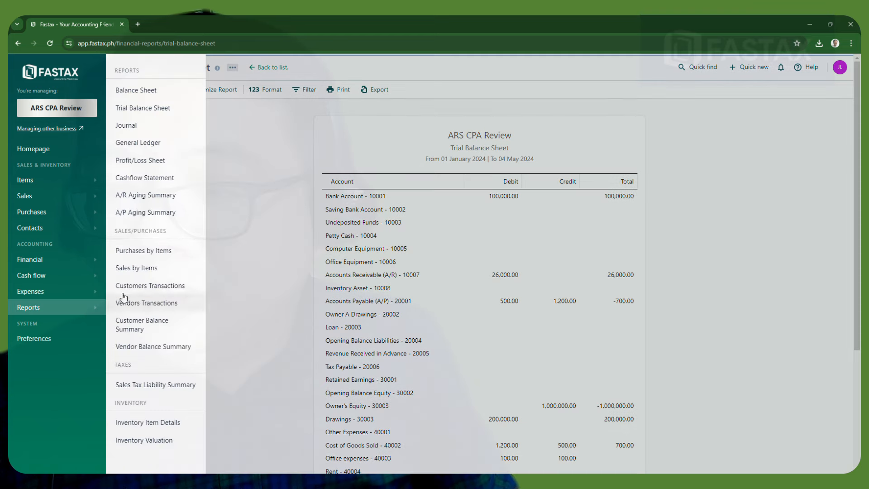
left_click(123, 161)
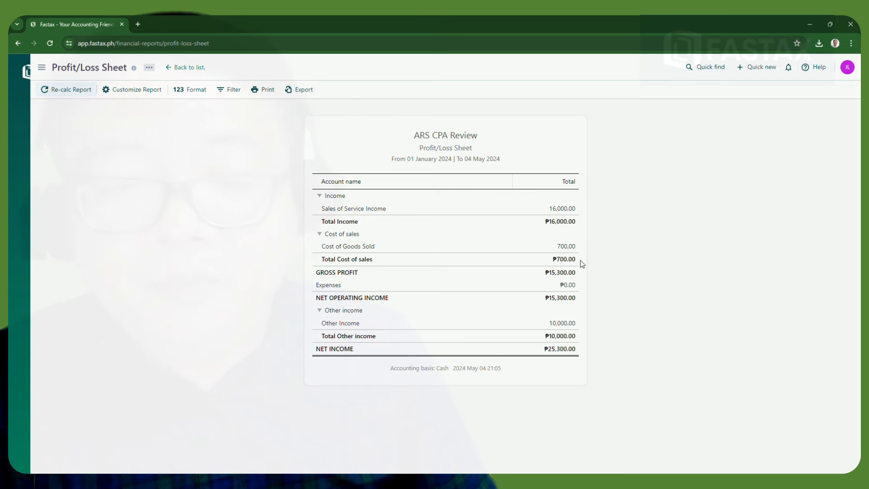
Return to the Expenses List showing the published ₱500.000 Depreciation and ₱100.000 Office expenses
mouse_move(19, 80)
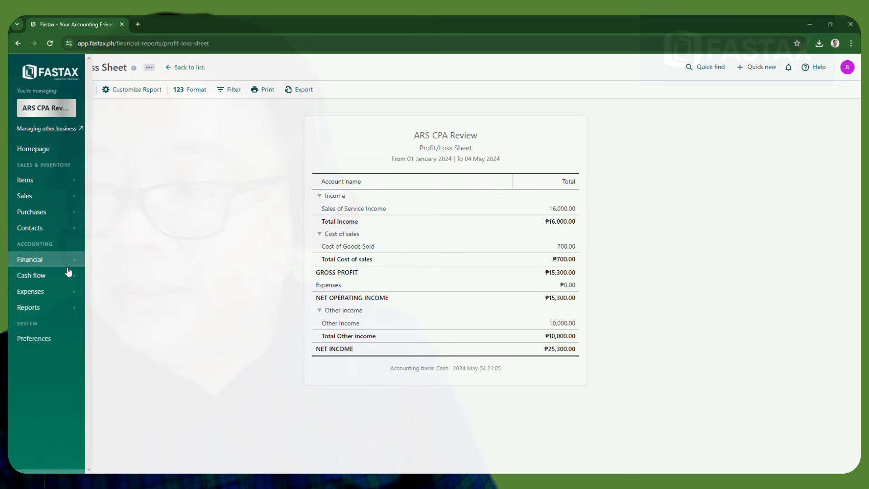
left_click(63, 293)
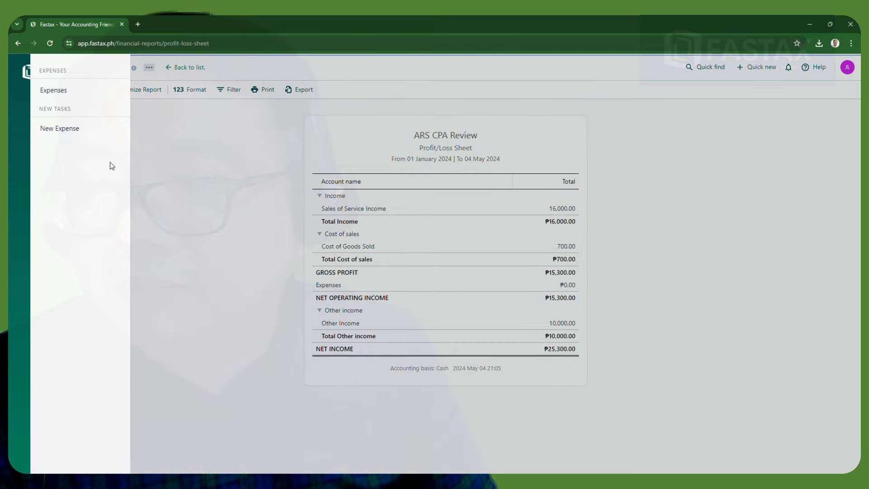
left_click(71, 90)
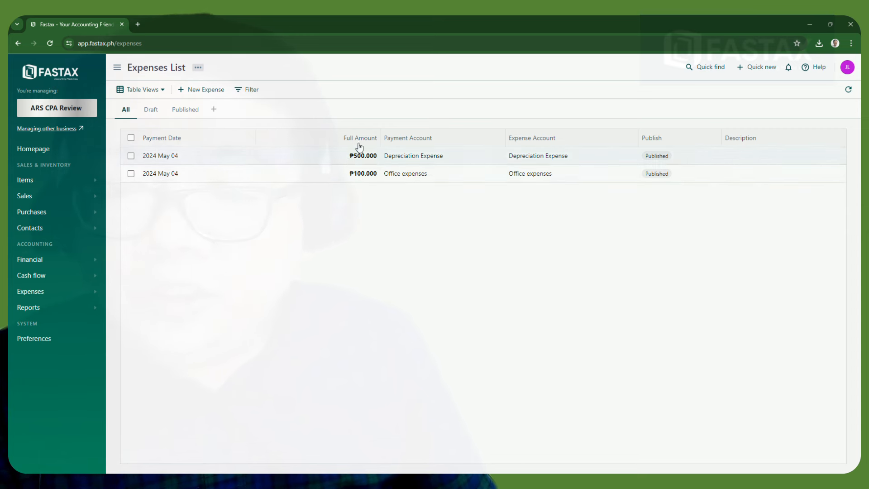
View the Cash Flow Statement report
left_click(85, 314)
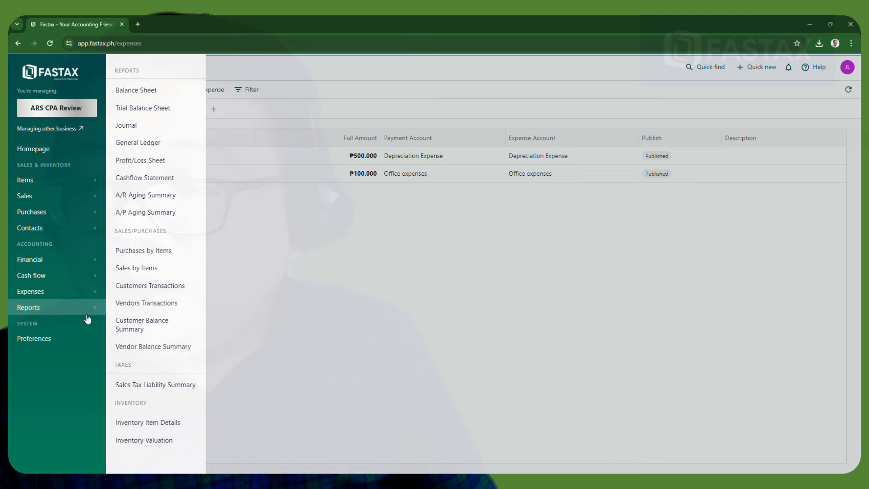
left_click(170, 178)
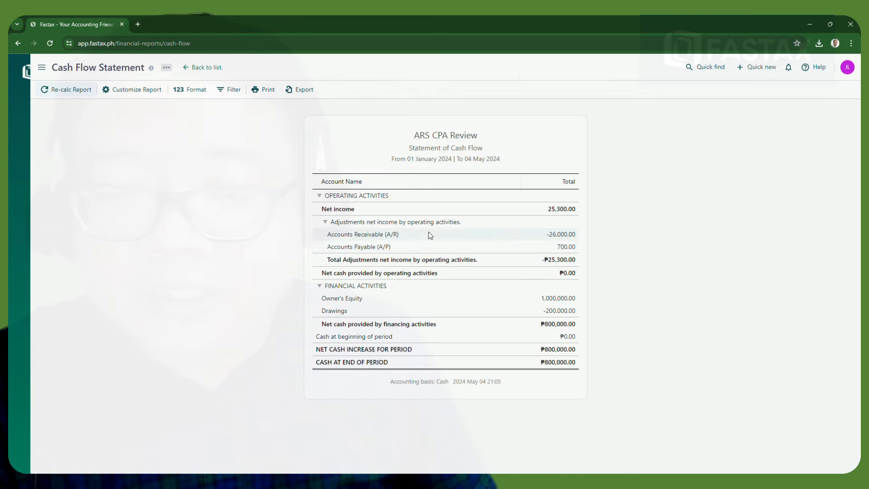
mouse_move(33, 234)
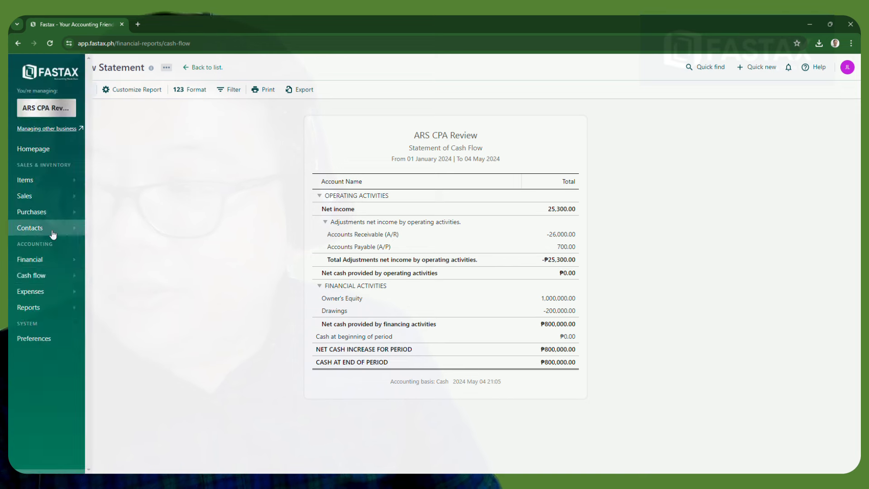
left_click(71, 281)
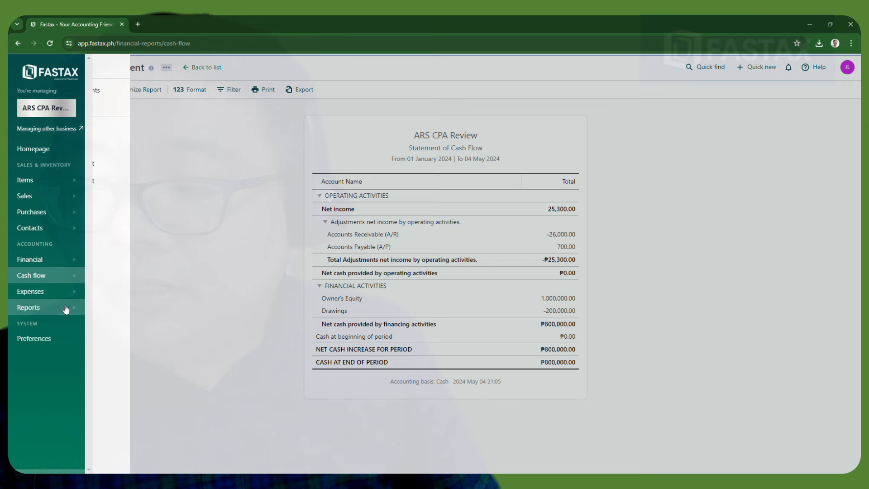
Pass through New Expense and the Expenses List, then open the Profit/Loss Sheet for 01 January–04 May 2024
left_click(77, 292)
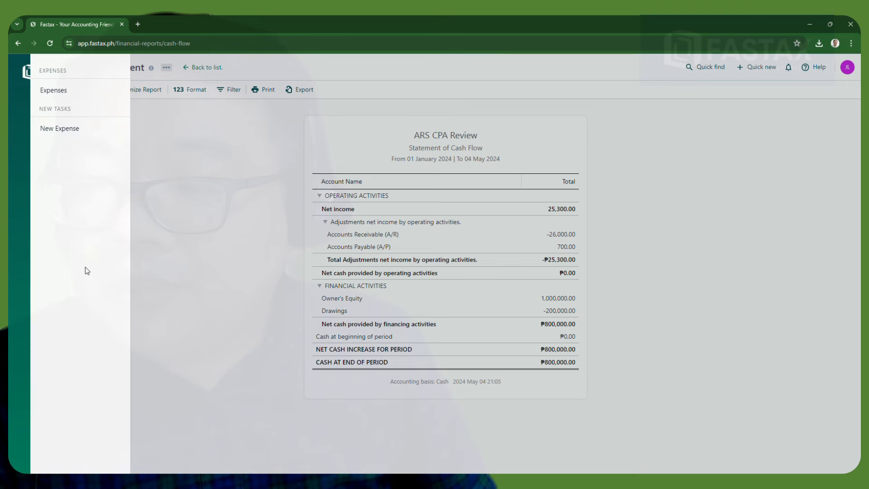
left_click(60, 129)
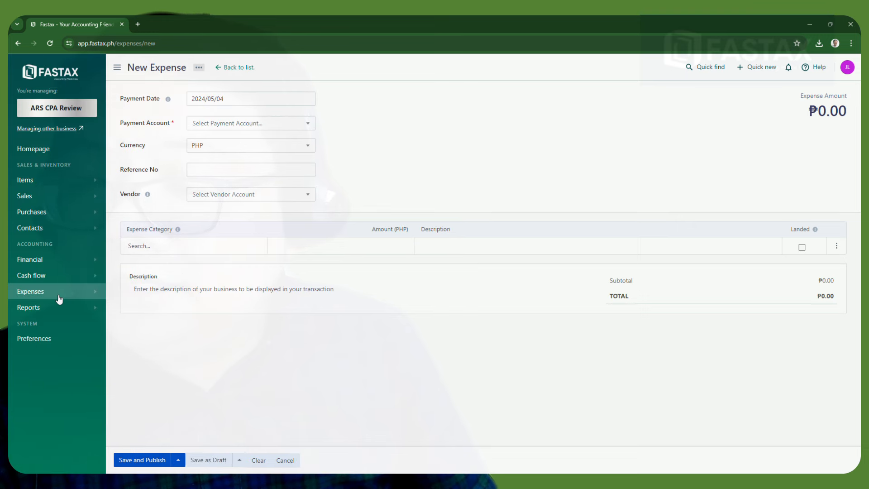
mouse_move(69, 296)
left_click(128, 91)
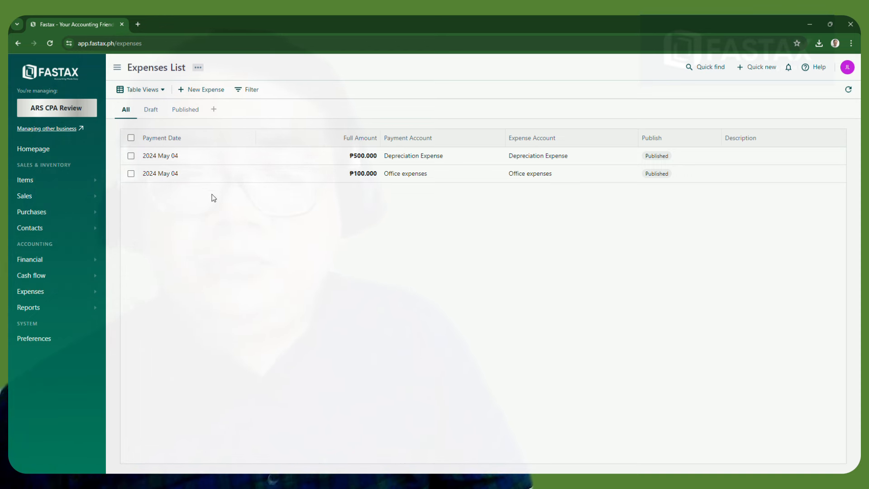
left_click(86, 308)
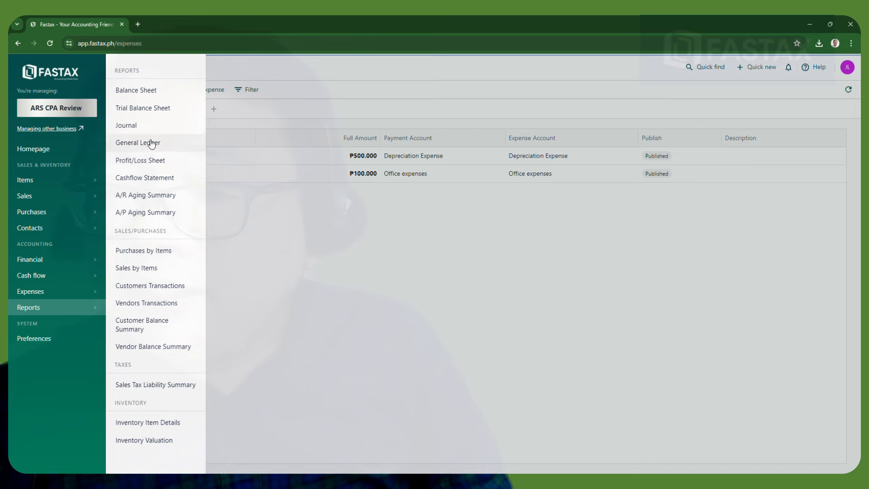
left_click(149, 162)
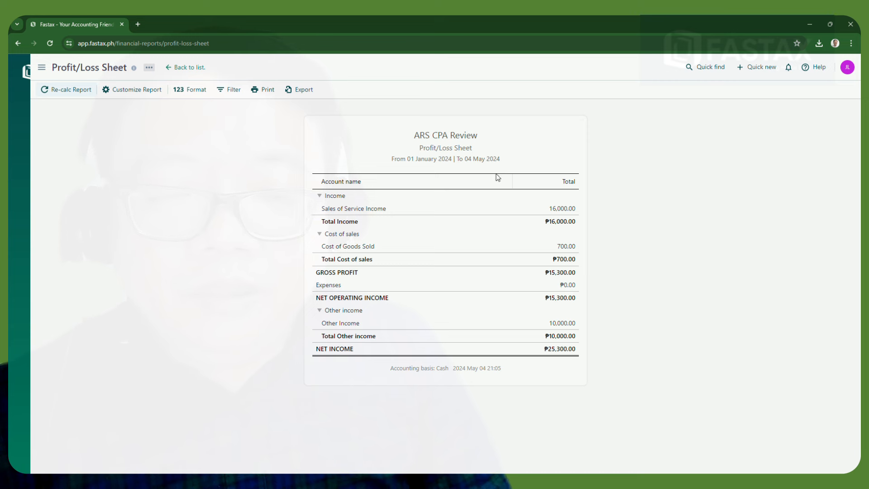
left_click(320, 312)
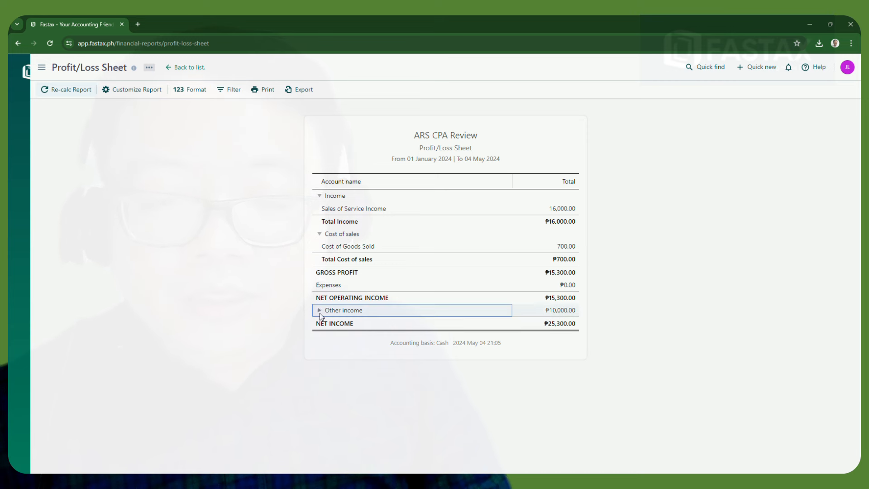
left_click(319, 312)
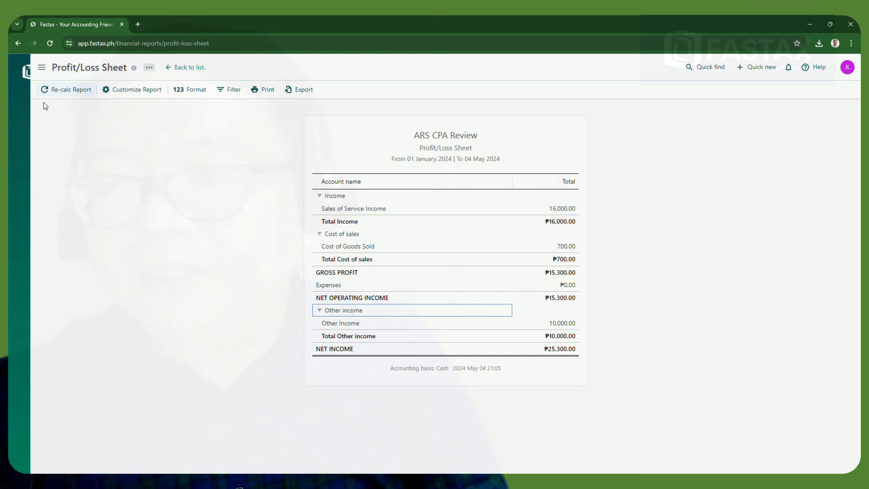
left_click(55, 90)
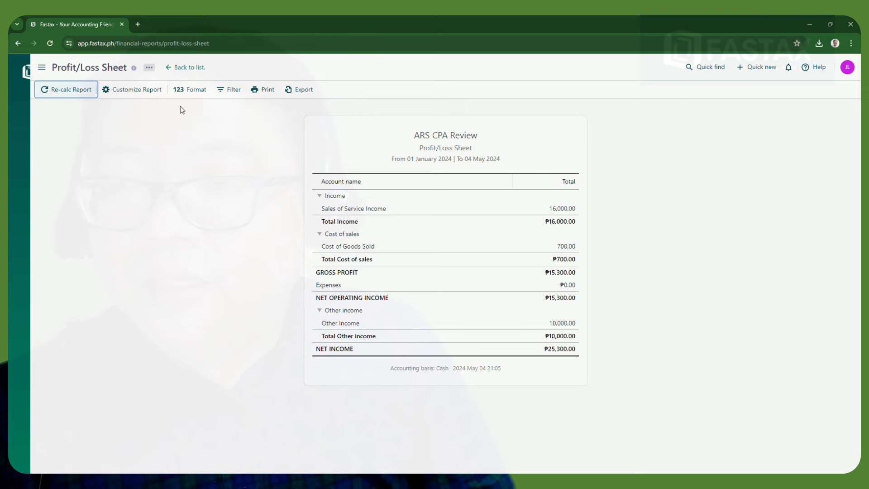
left_click(127, 93)
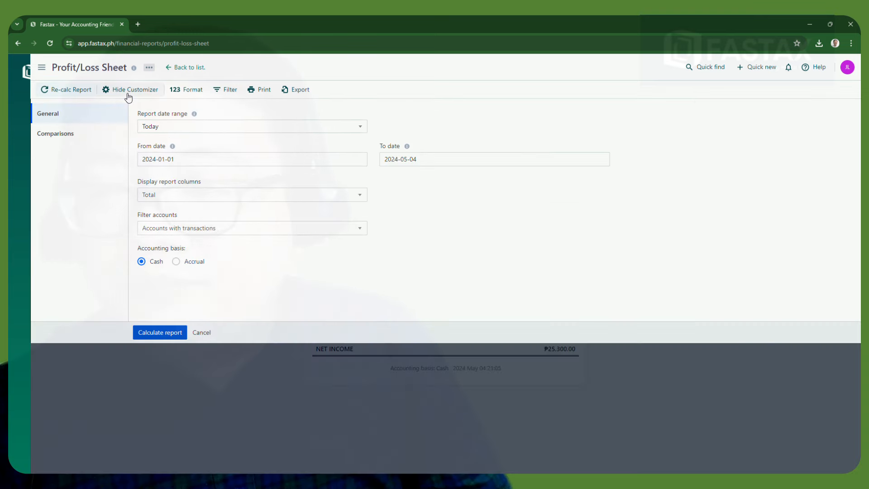
left_click(128, 94)
mouse_move(20, 104)
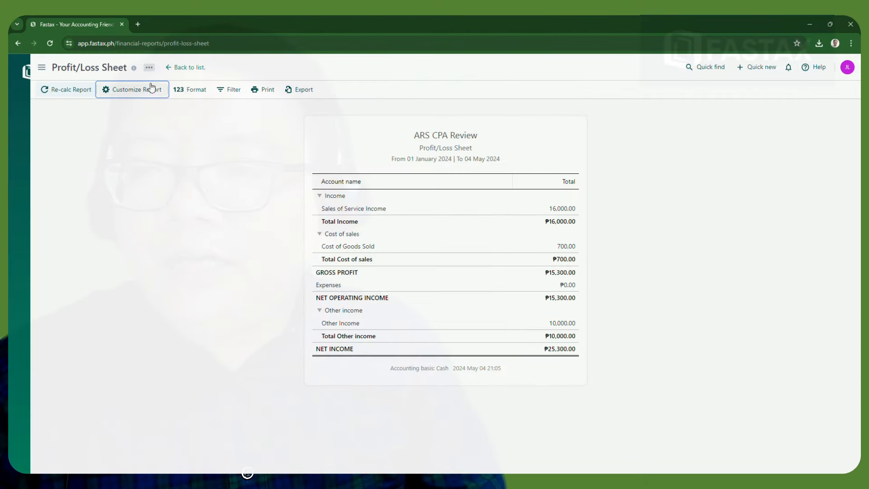
In a new tab, go to fastax.ph/about via the 'fasta' address-bar suggestion 'FASTAX - About Us'
double_click(138, 25)
left_click(145, 45)
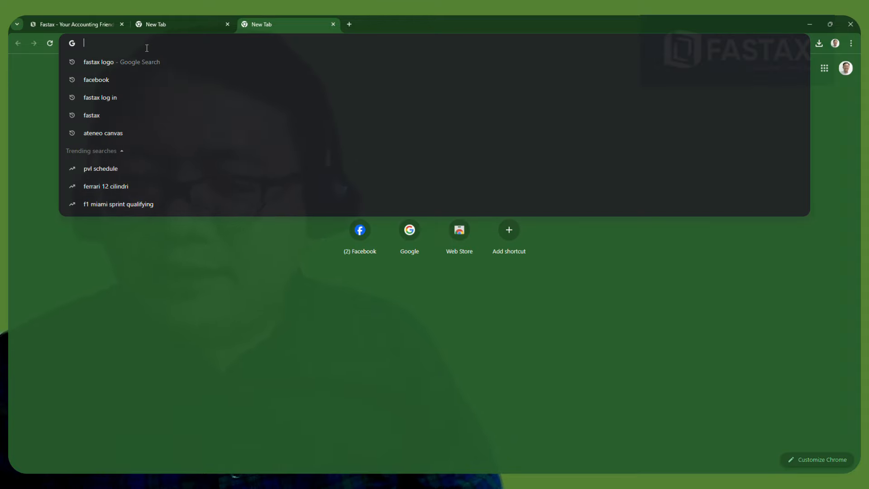
type("fasta")
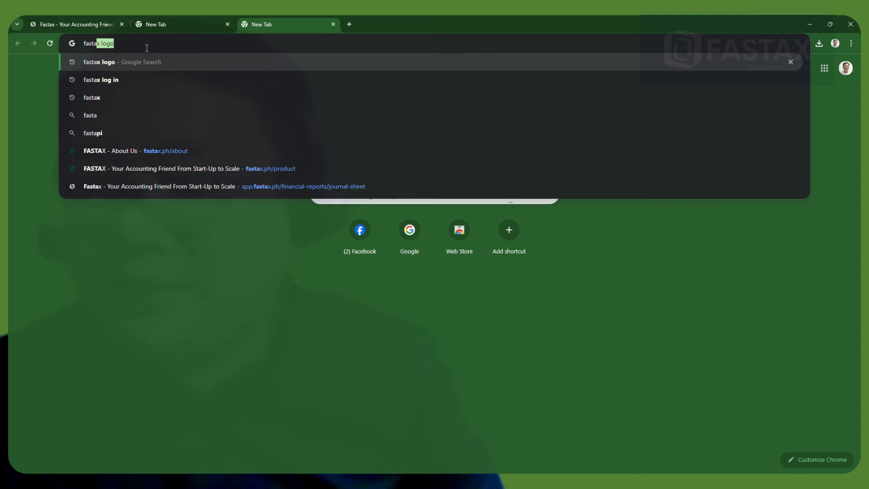
left_click(121, 150)
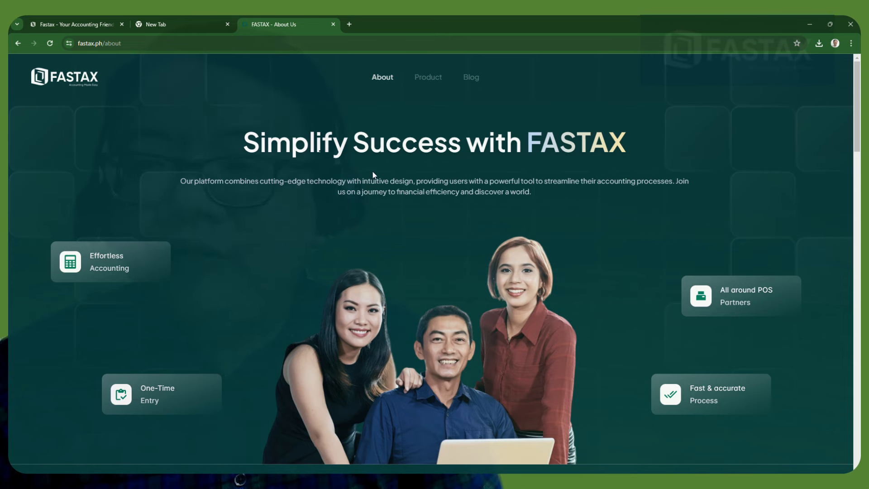
Close the blank New Tab and scroll the About Us page down to the founder and advisor profiles
left_click(228, 25)
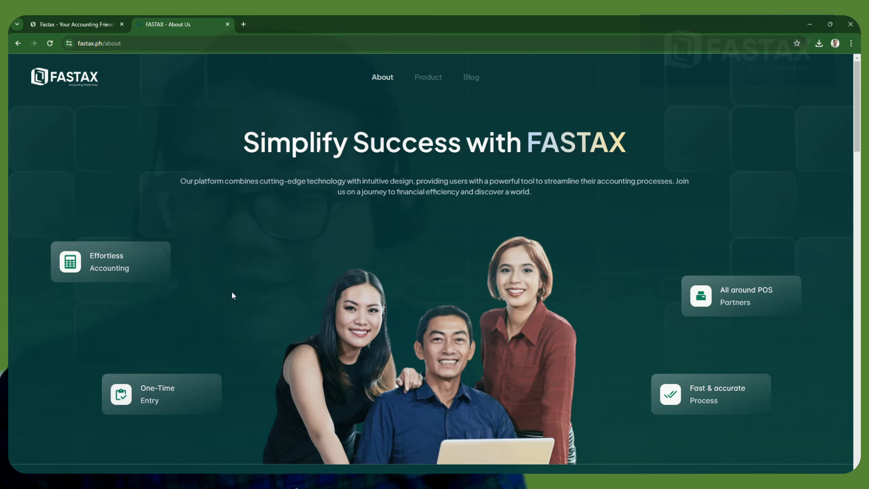
scroll(230, 296, "down", 3)
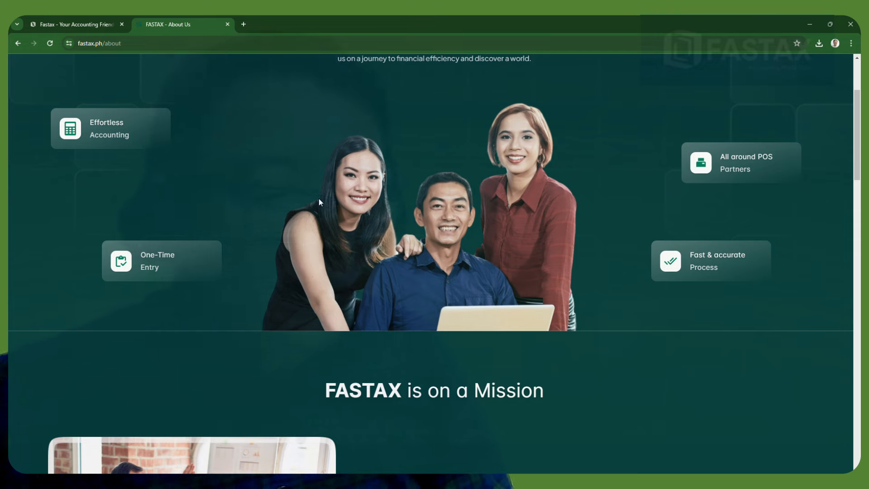
scroll(484, 358, "down", 8)
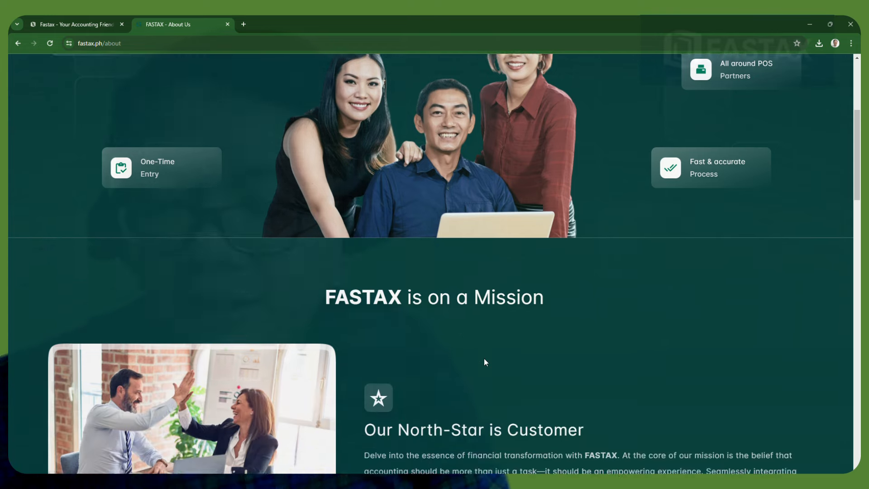
scroll(484, 359, "up", 2)
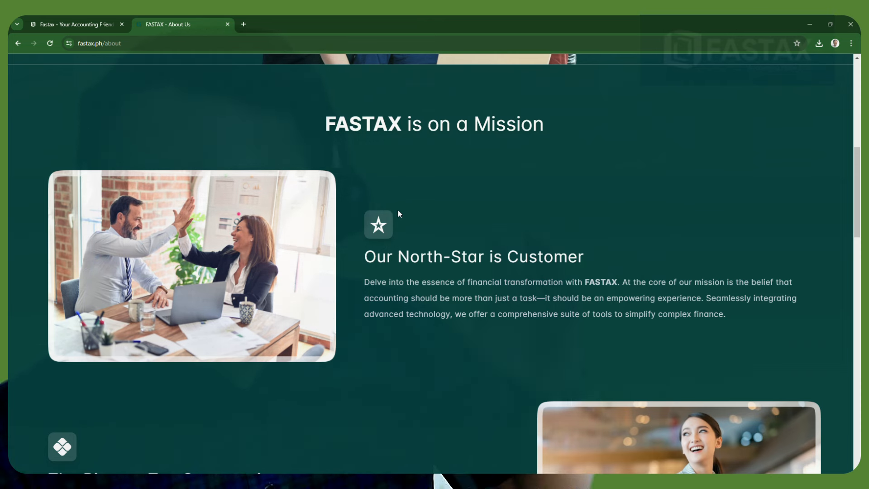
scroll(370, 295, "up", 2)
scroll(371, 296, "down", 2)
scroll(371, 296, "down", 5)
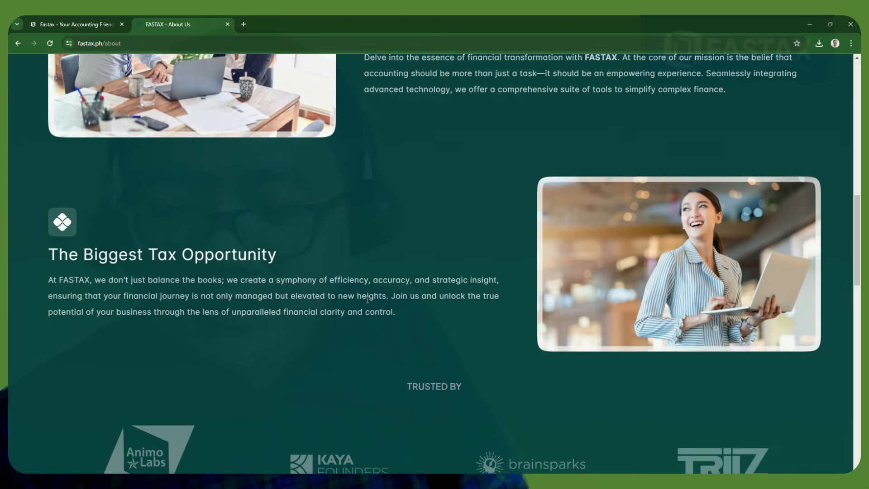
scroll(368, 299, "down", 9)
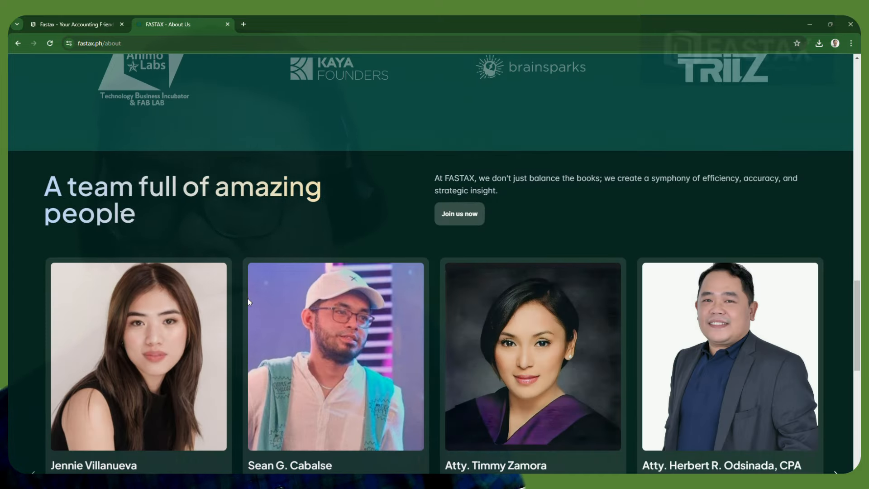
scroll(248, 299, "down", 3)
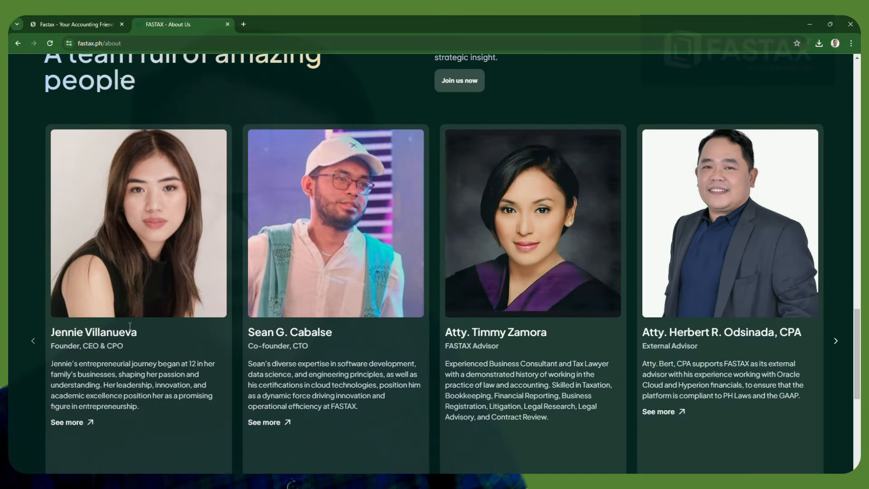